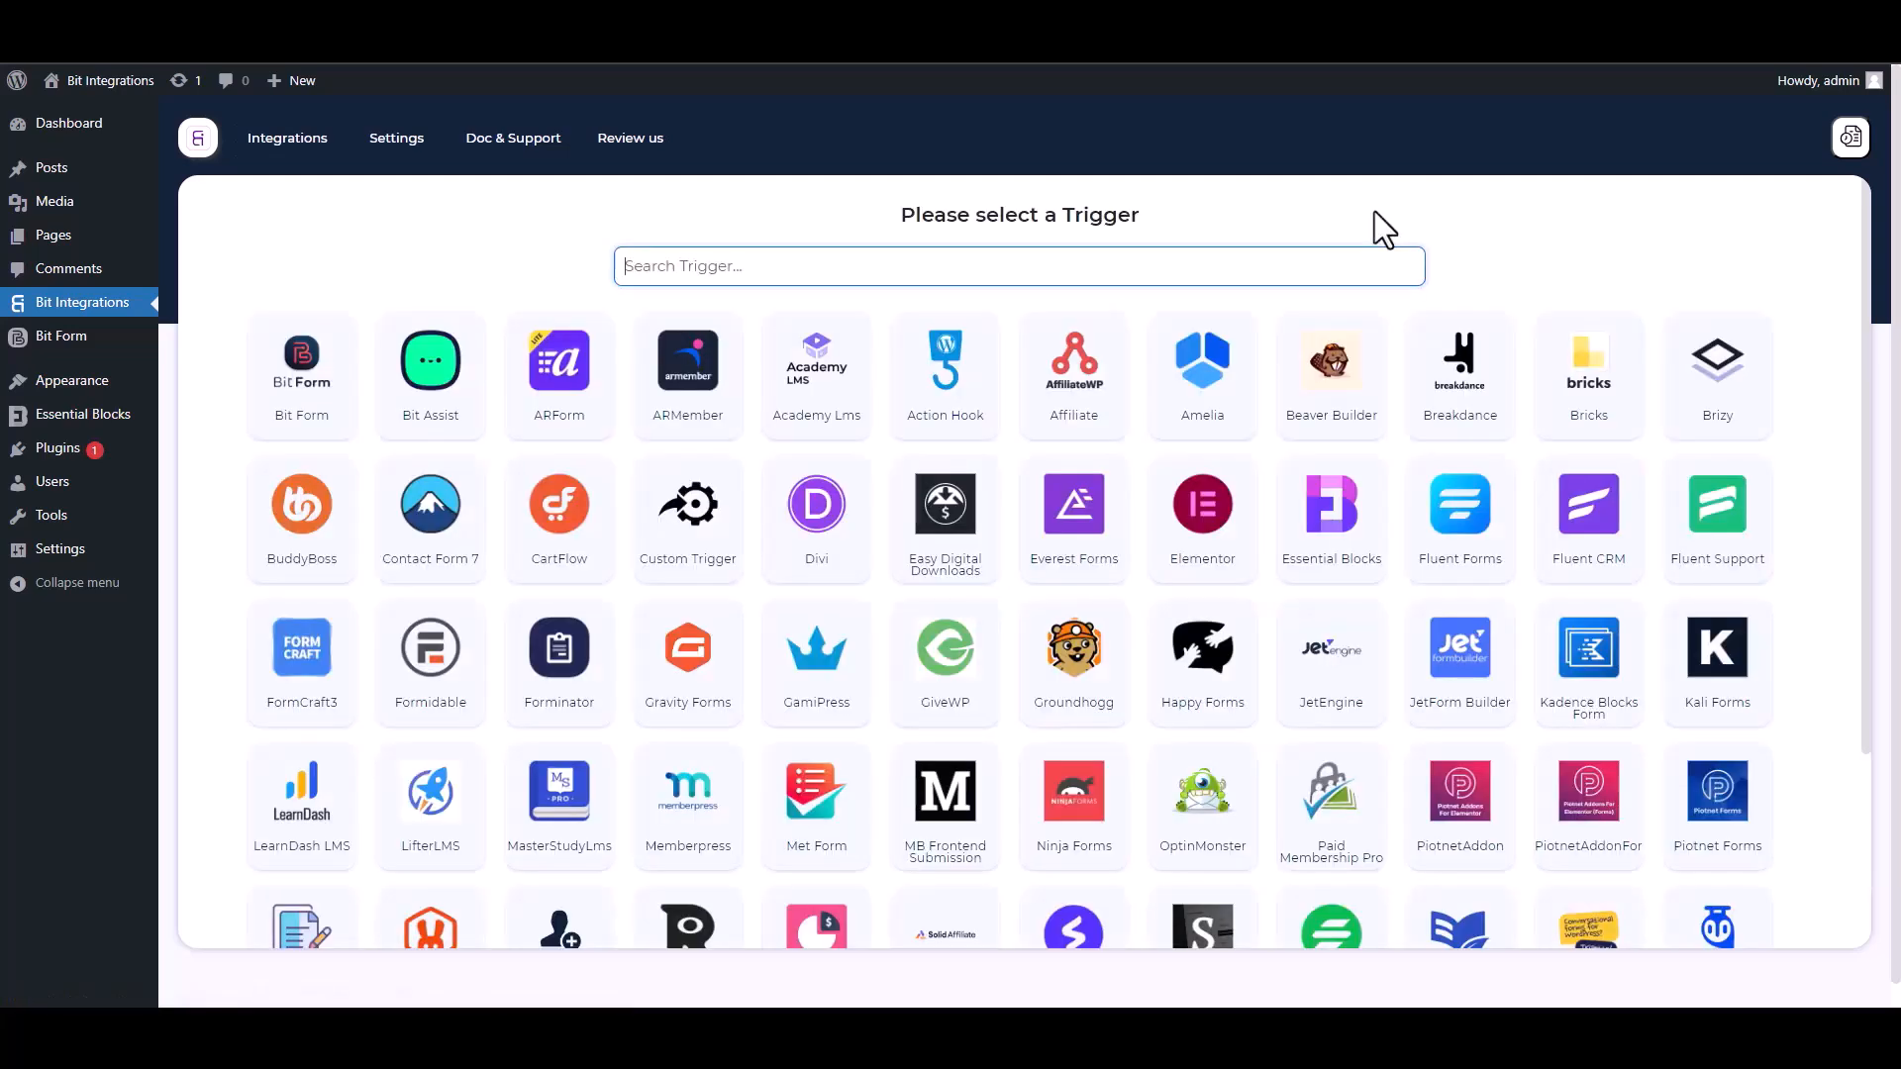
# Search the triggers for "ess", choose Essential Blocks, and start fetching its form data.
pyautogui.write('ess')
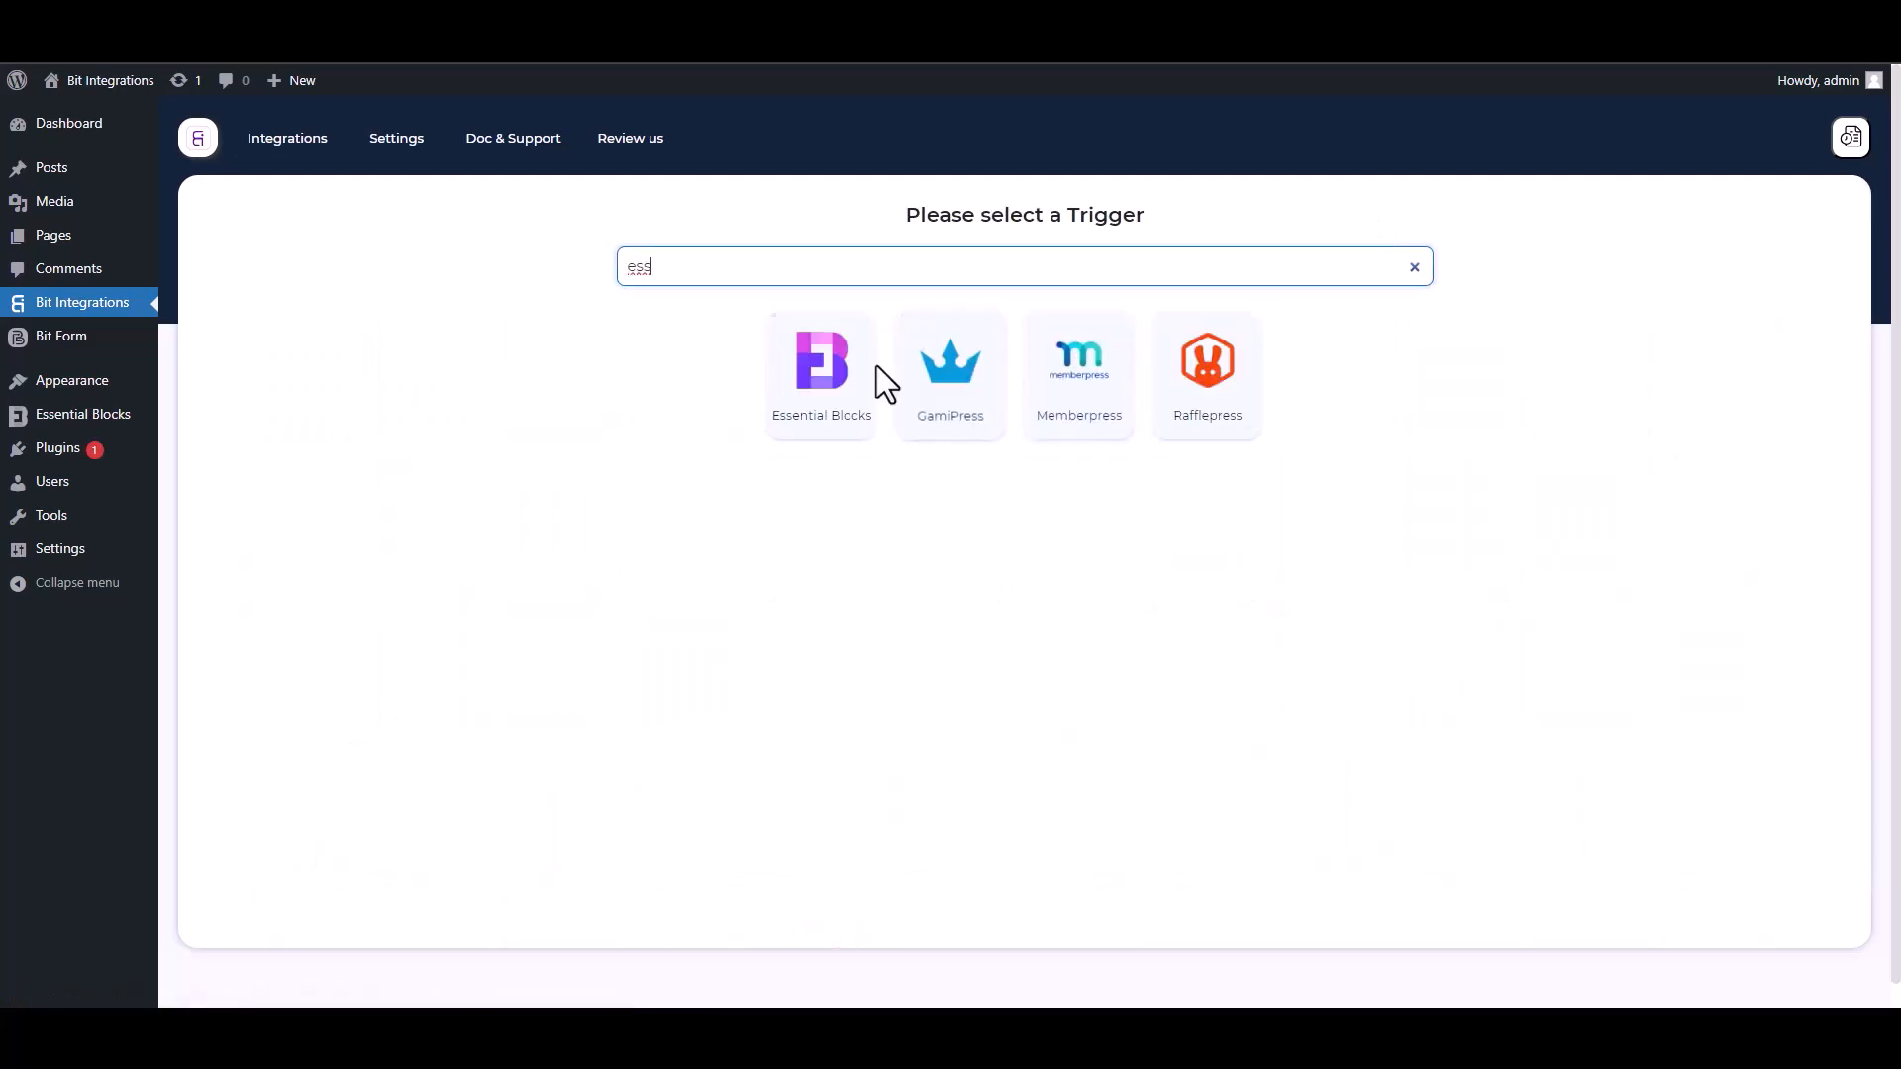
pyautogui.click(810, 424)
pyautogui.click(1019, 463)
# Switch to the site's form page and submit a test entry with the name "test", an e-mail address and a phone number.
pyautogui.click(287, 41)
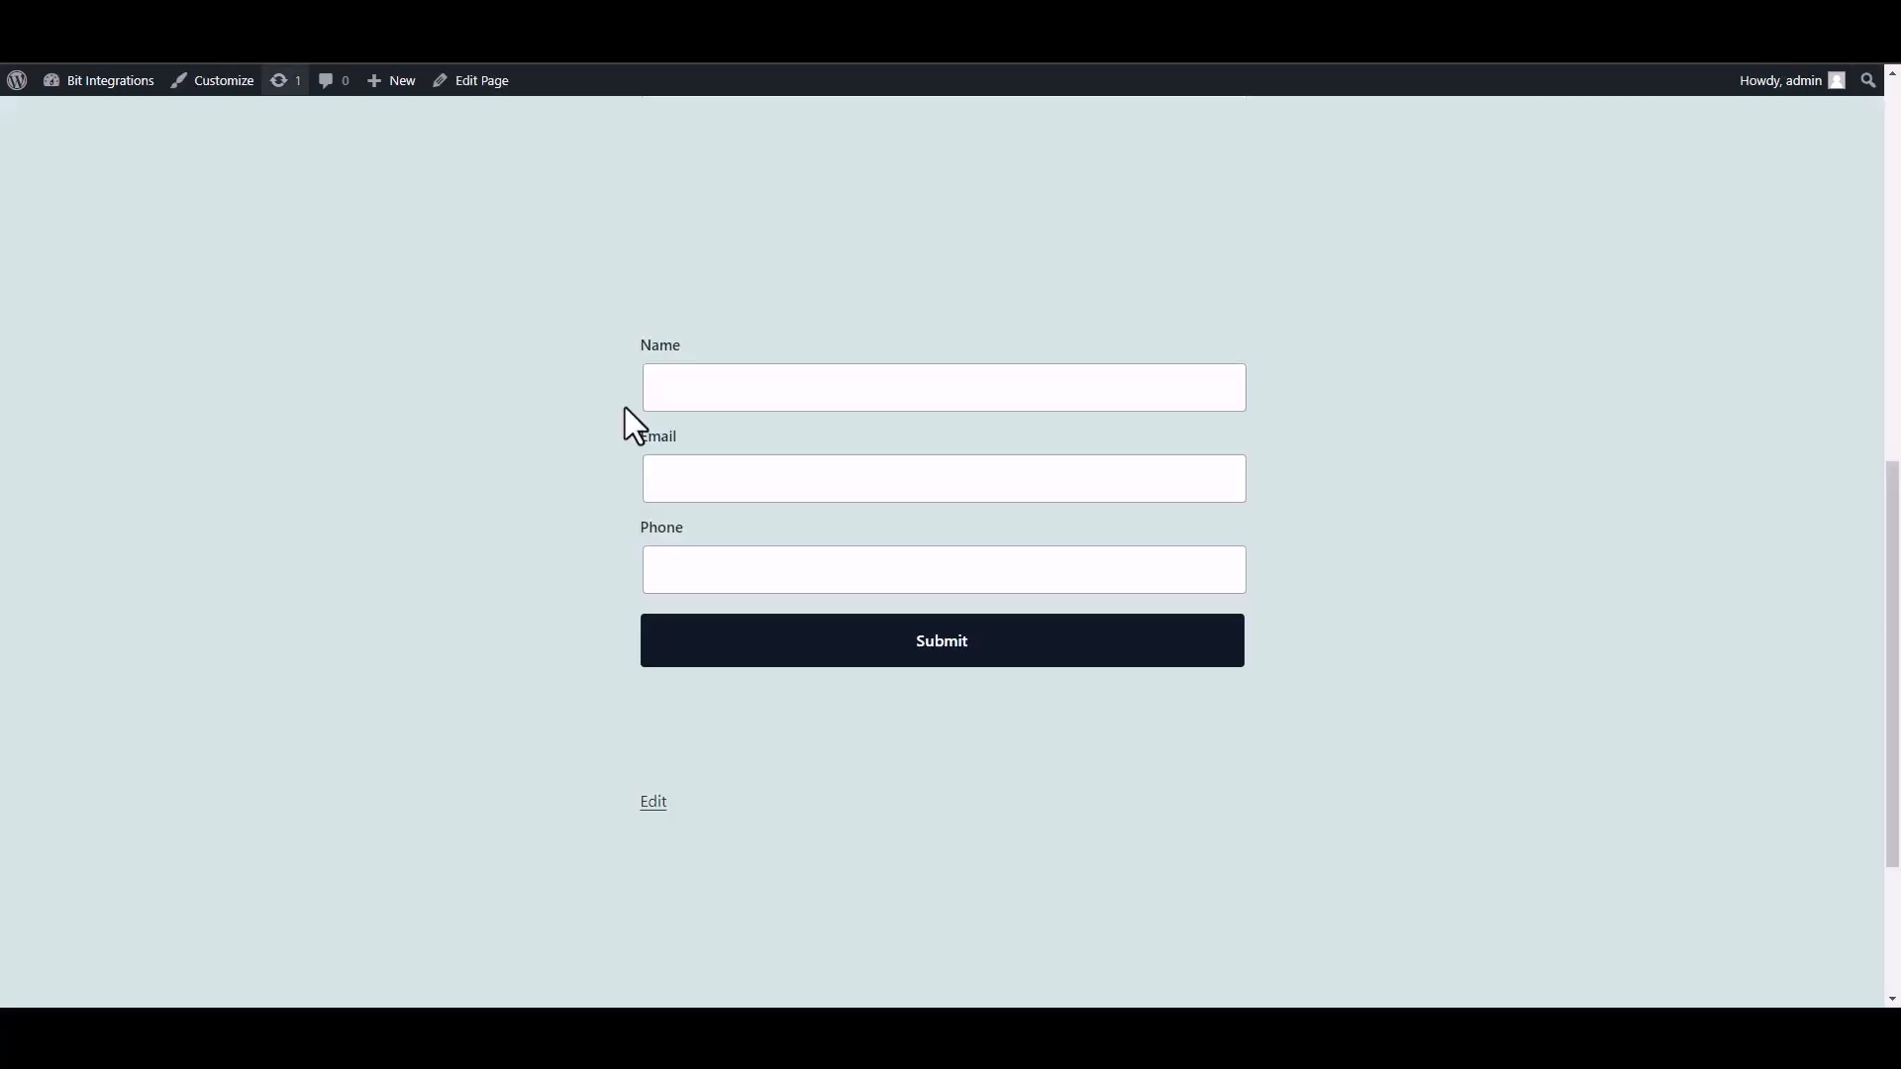
pyautogui.click(816, 404)
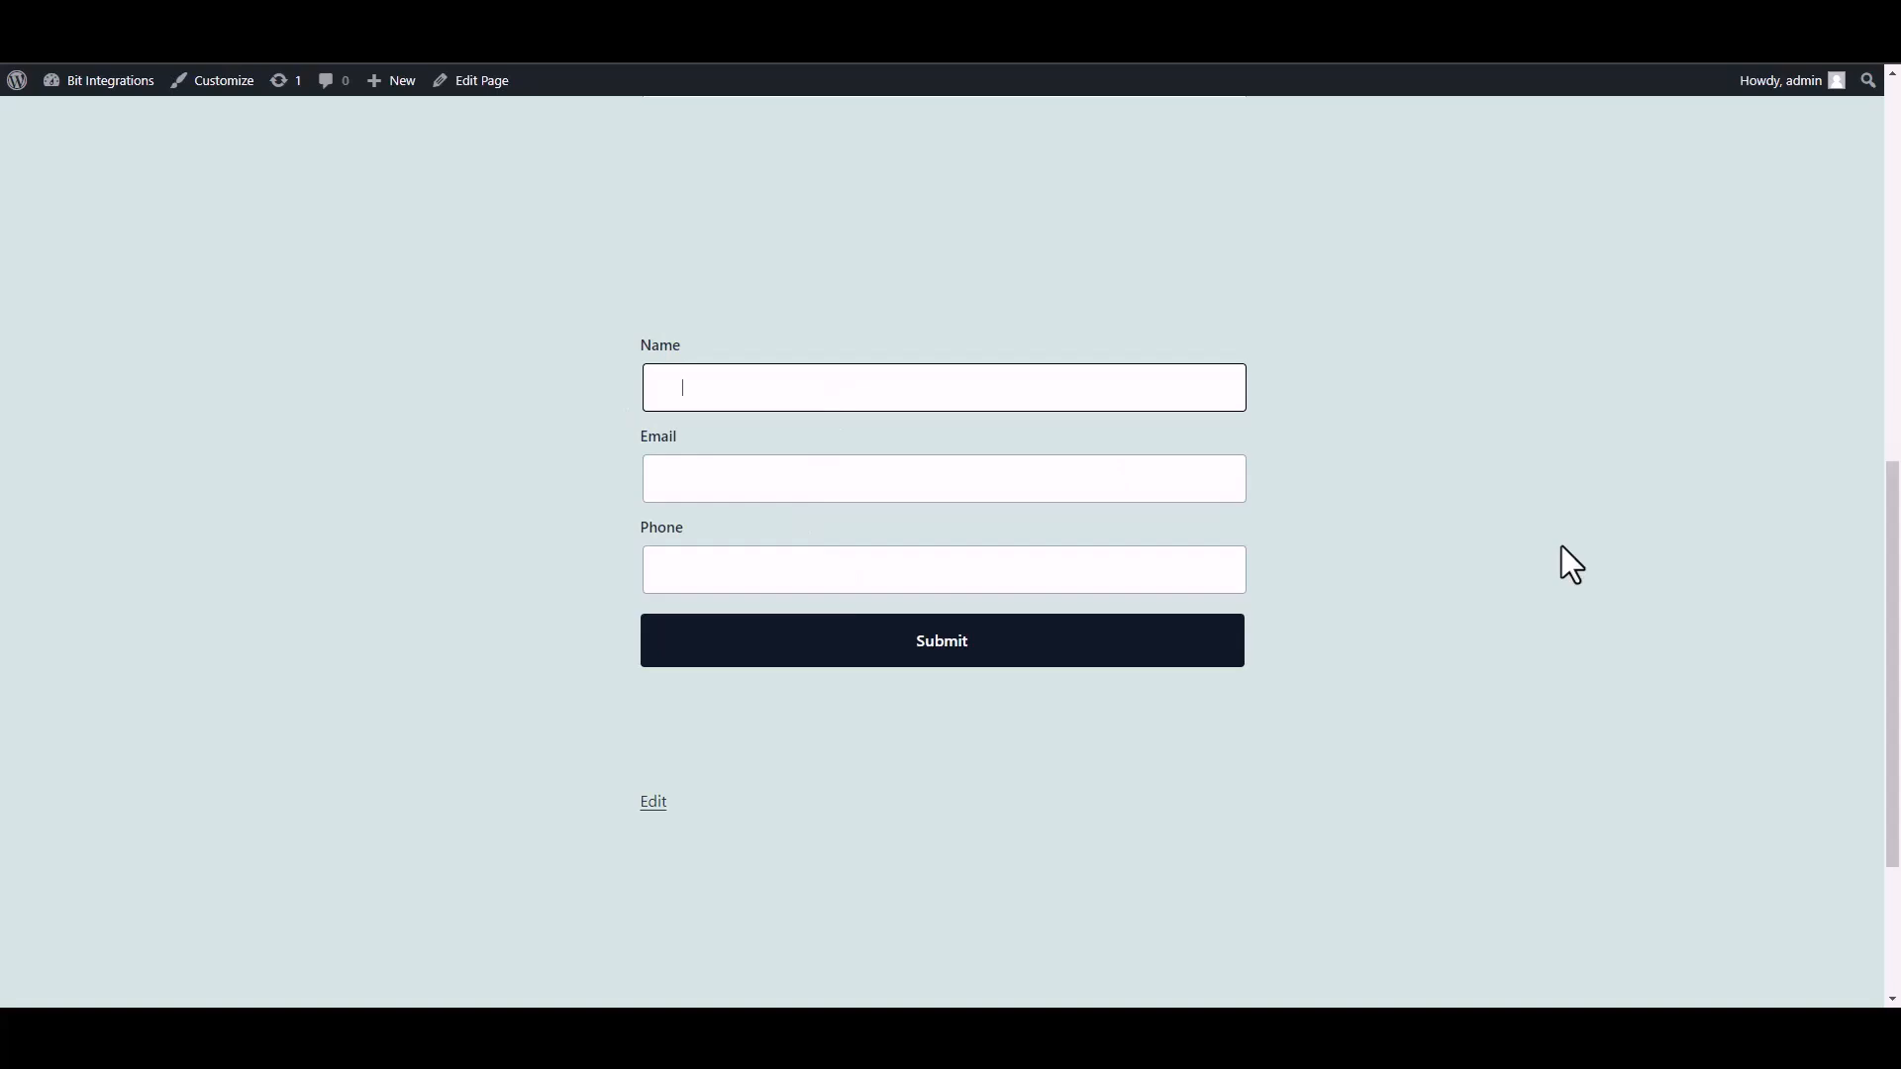
pyautogui.write('test')
pyautogui.click(1137, 485)
pyautogui.write('test@gmail.com')
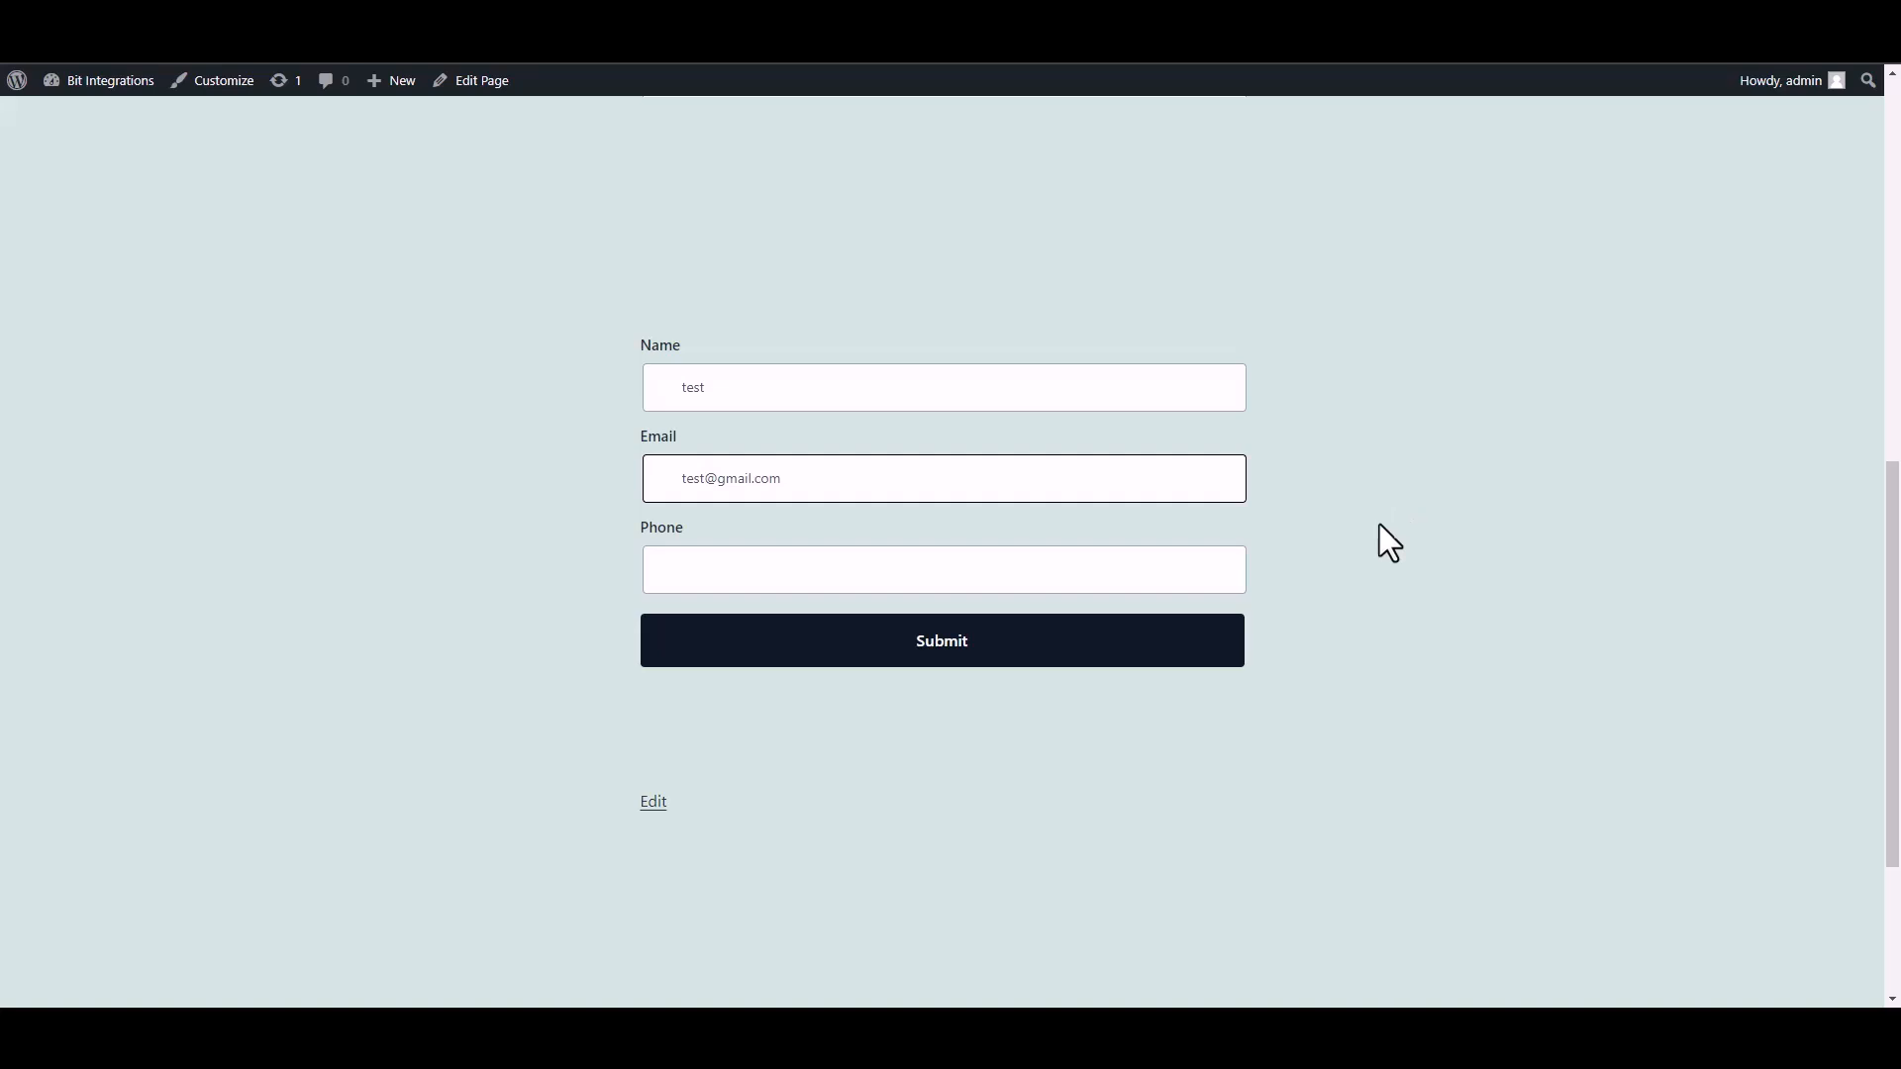
pyautogui.click(1146, 579)
pyautogui.write('58566255')
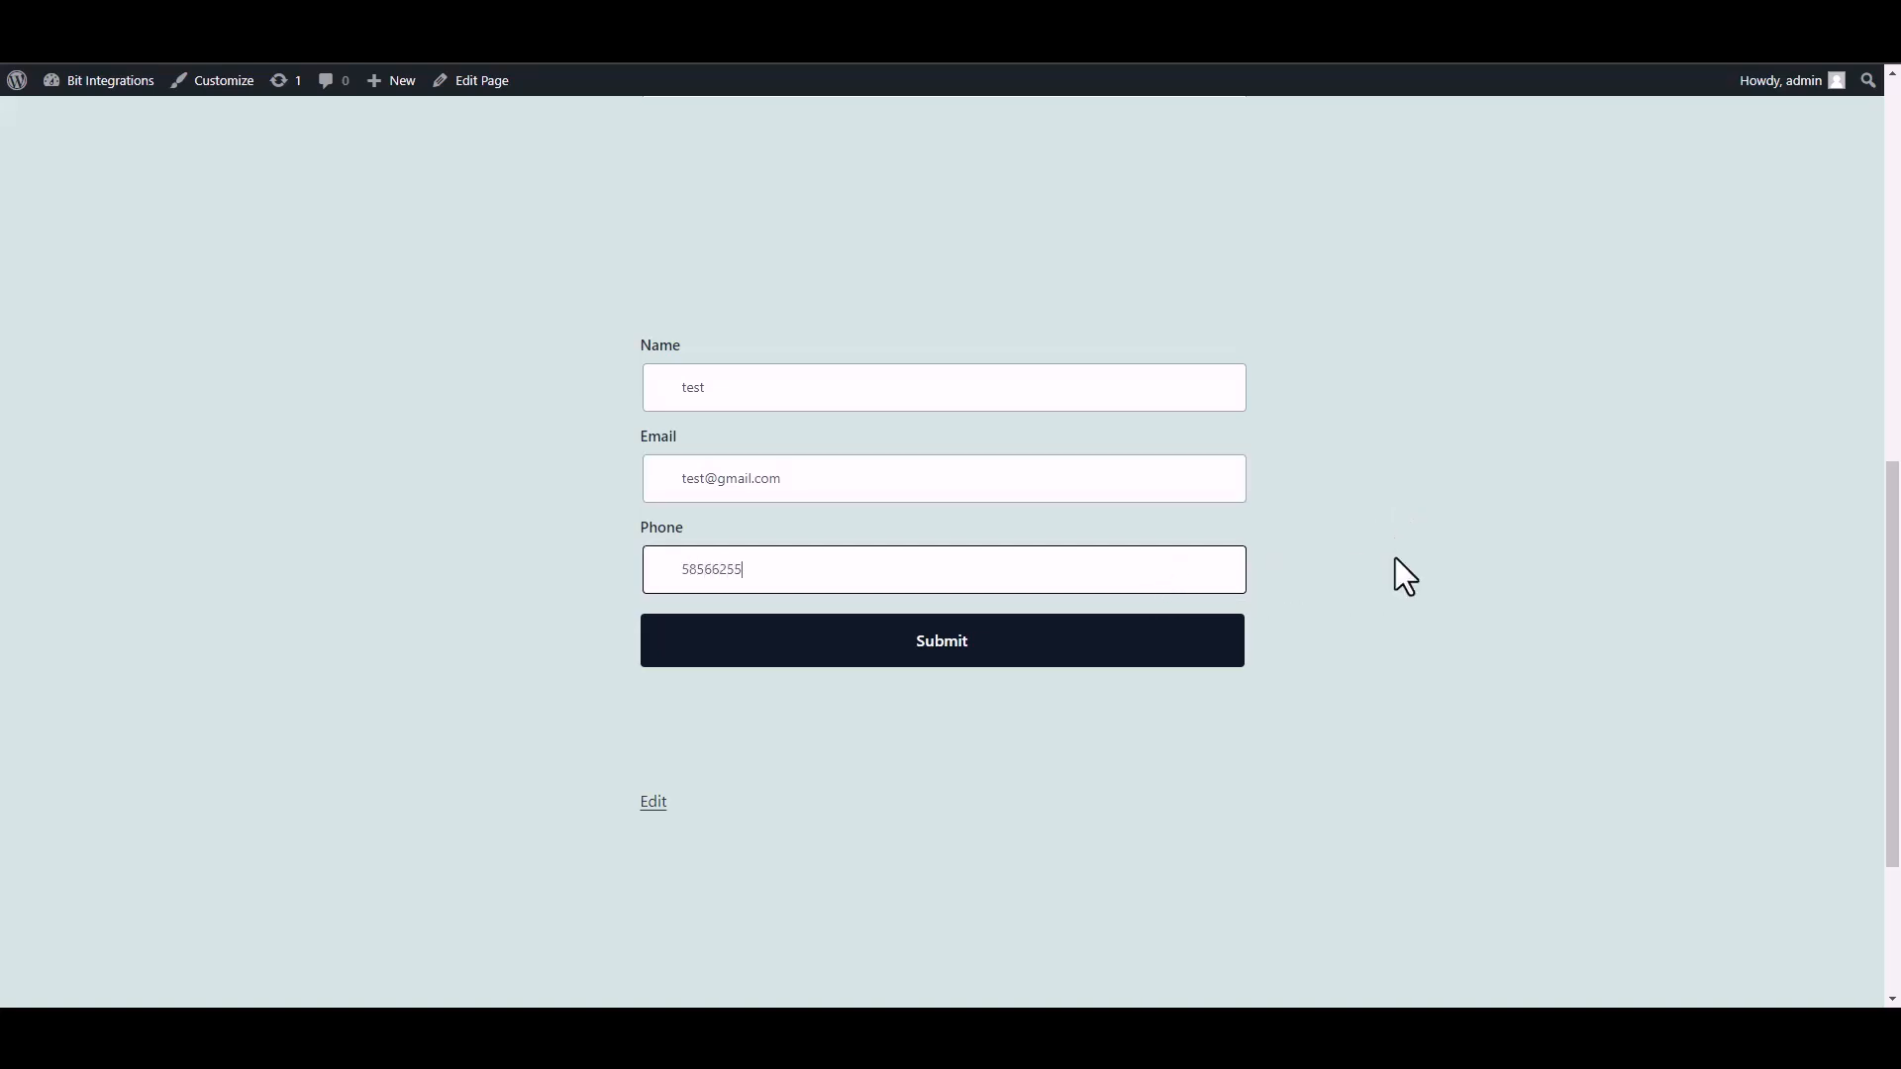
pyautogui.click(1222, 656)
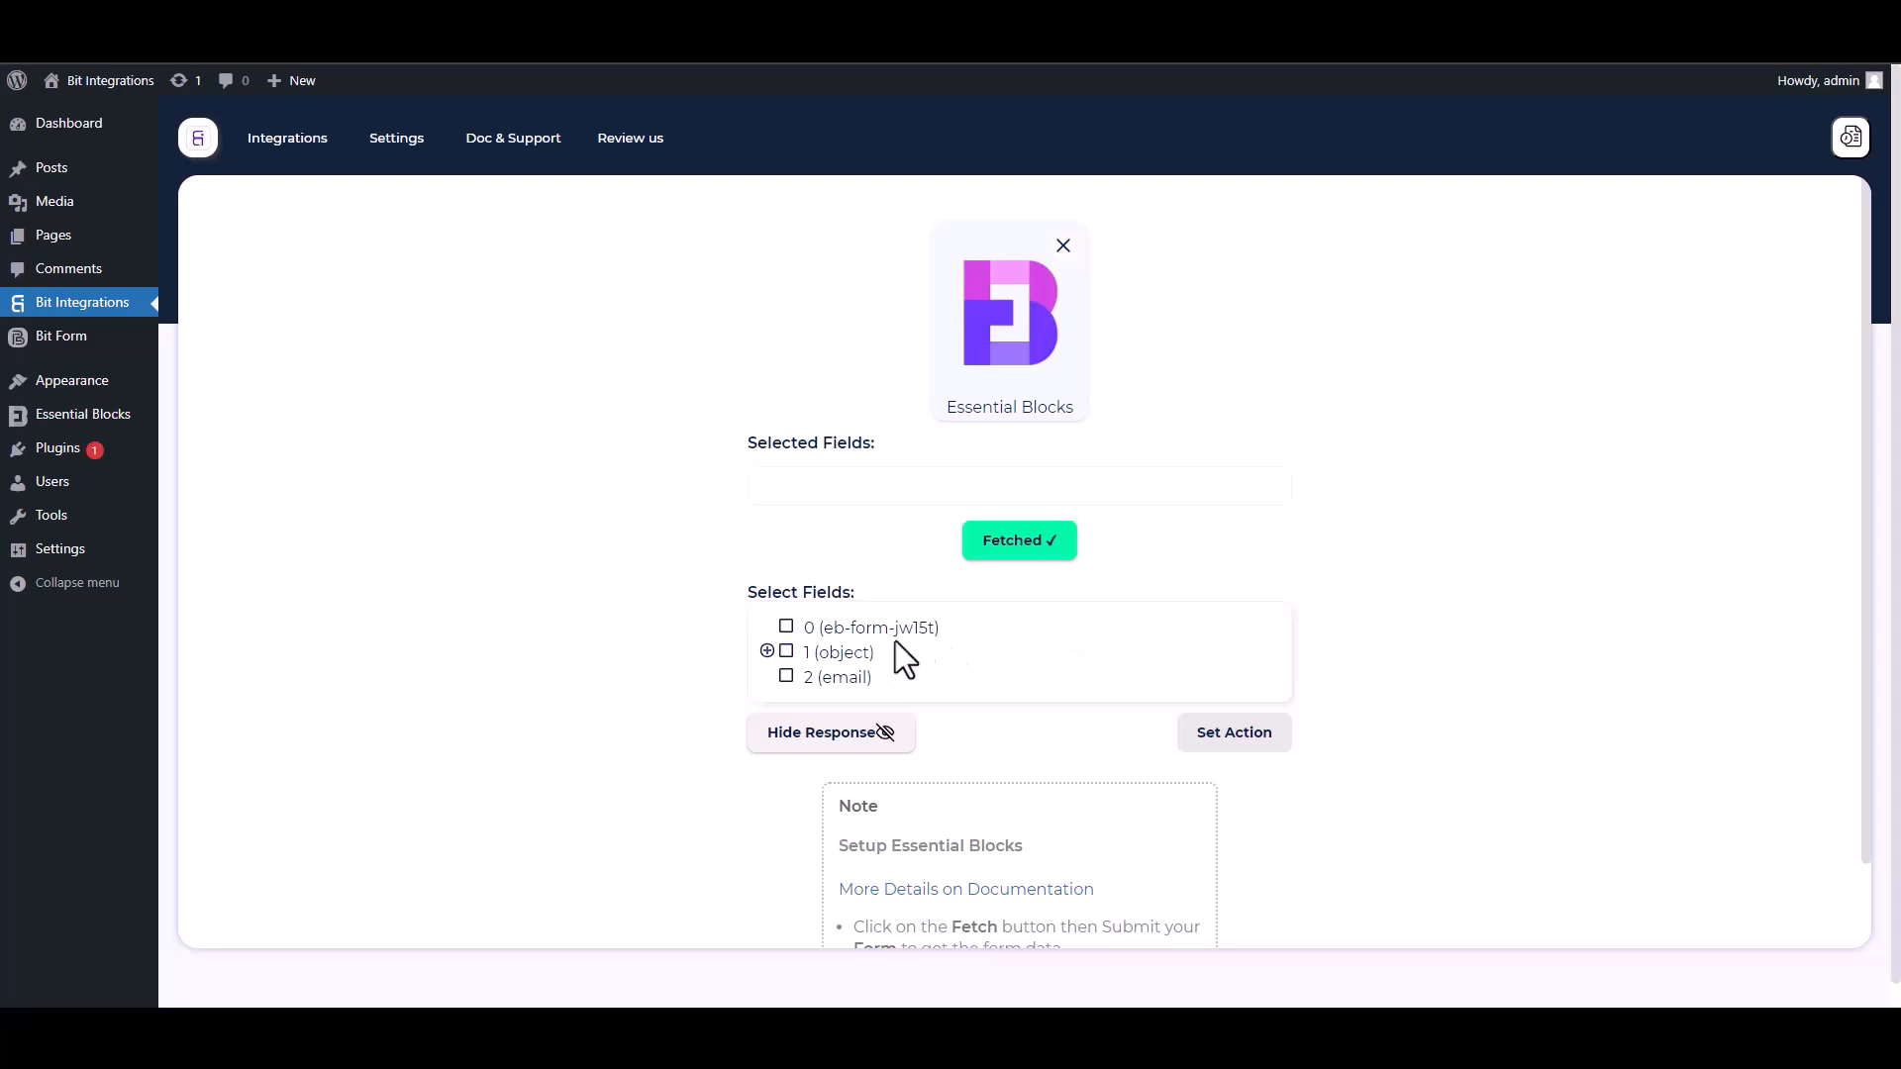
# Select field 0 and the Name, Email and Phone fields of object 1 from the fetched response.
pyautogui.moveTo(960, 636); pyautogui.dragTo(794, 627)
pyautogui.click(789, 629)
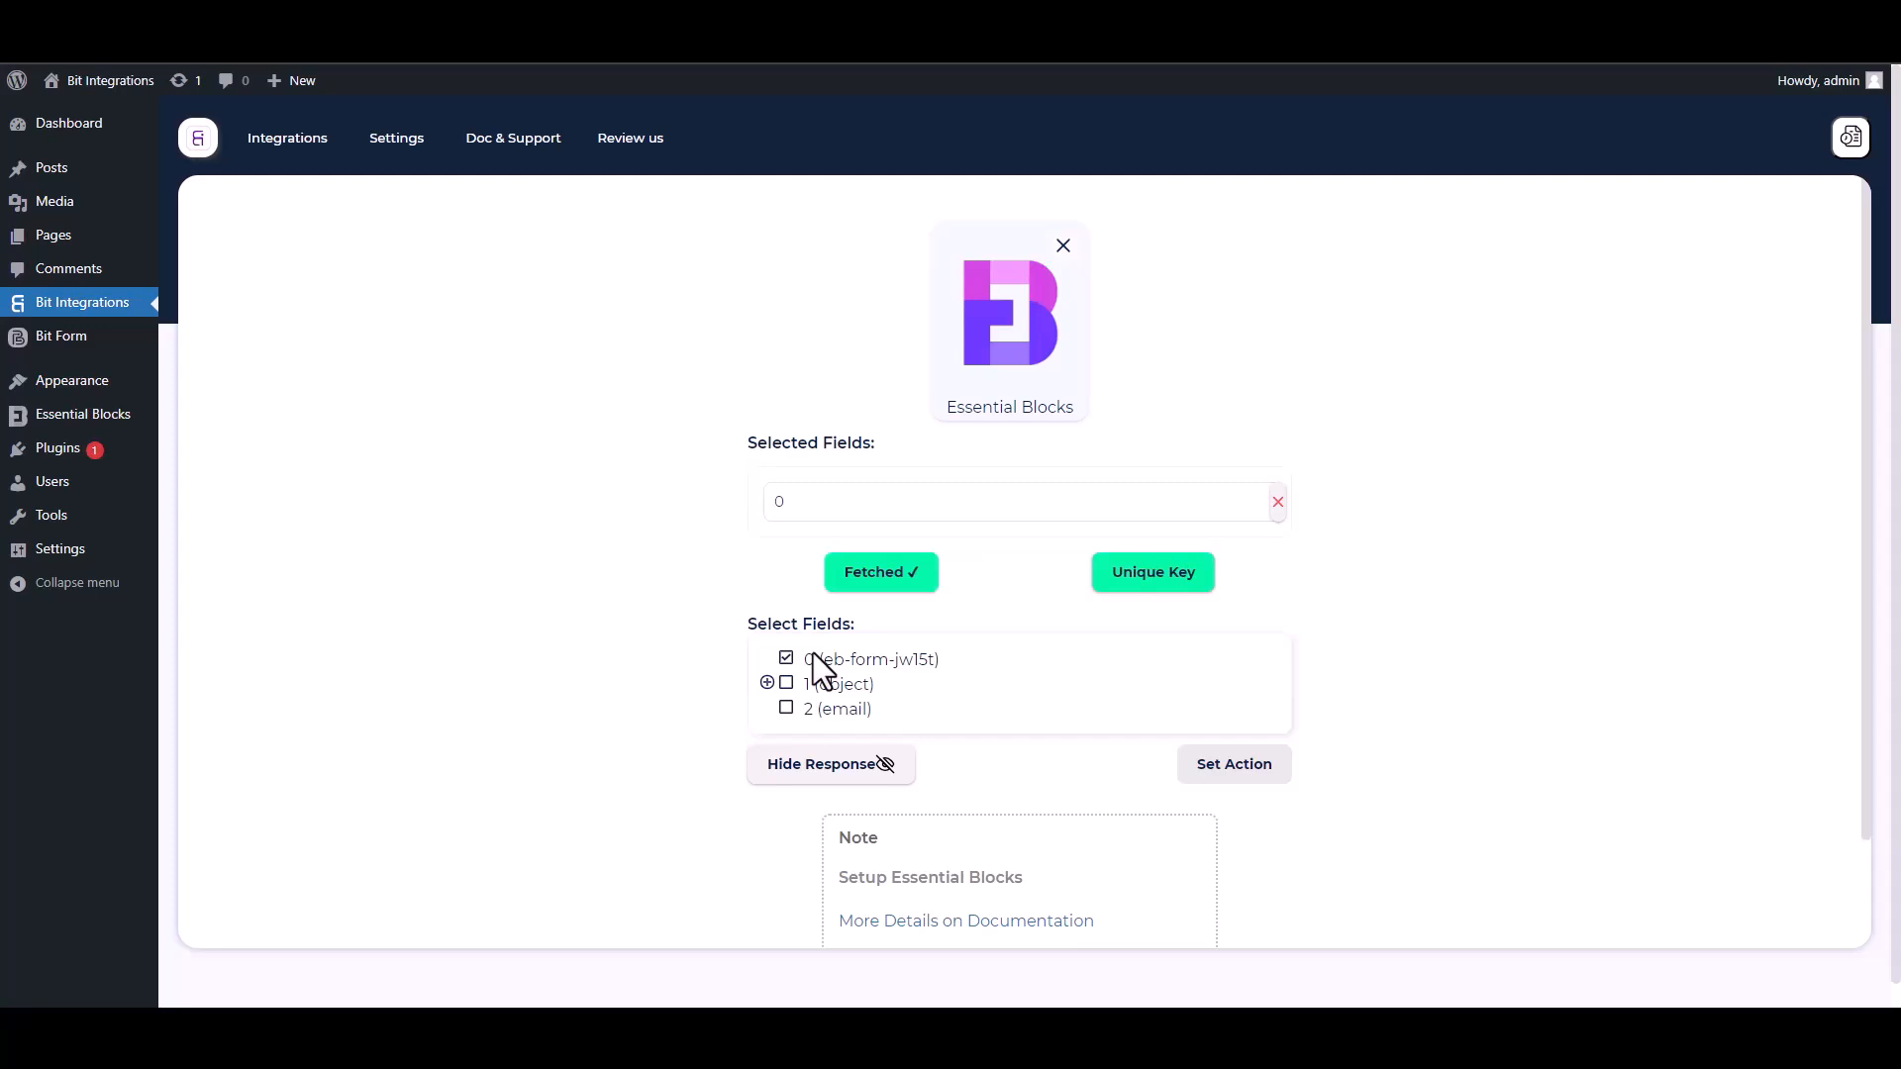
pyautogui.click(768, 684)
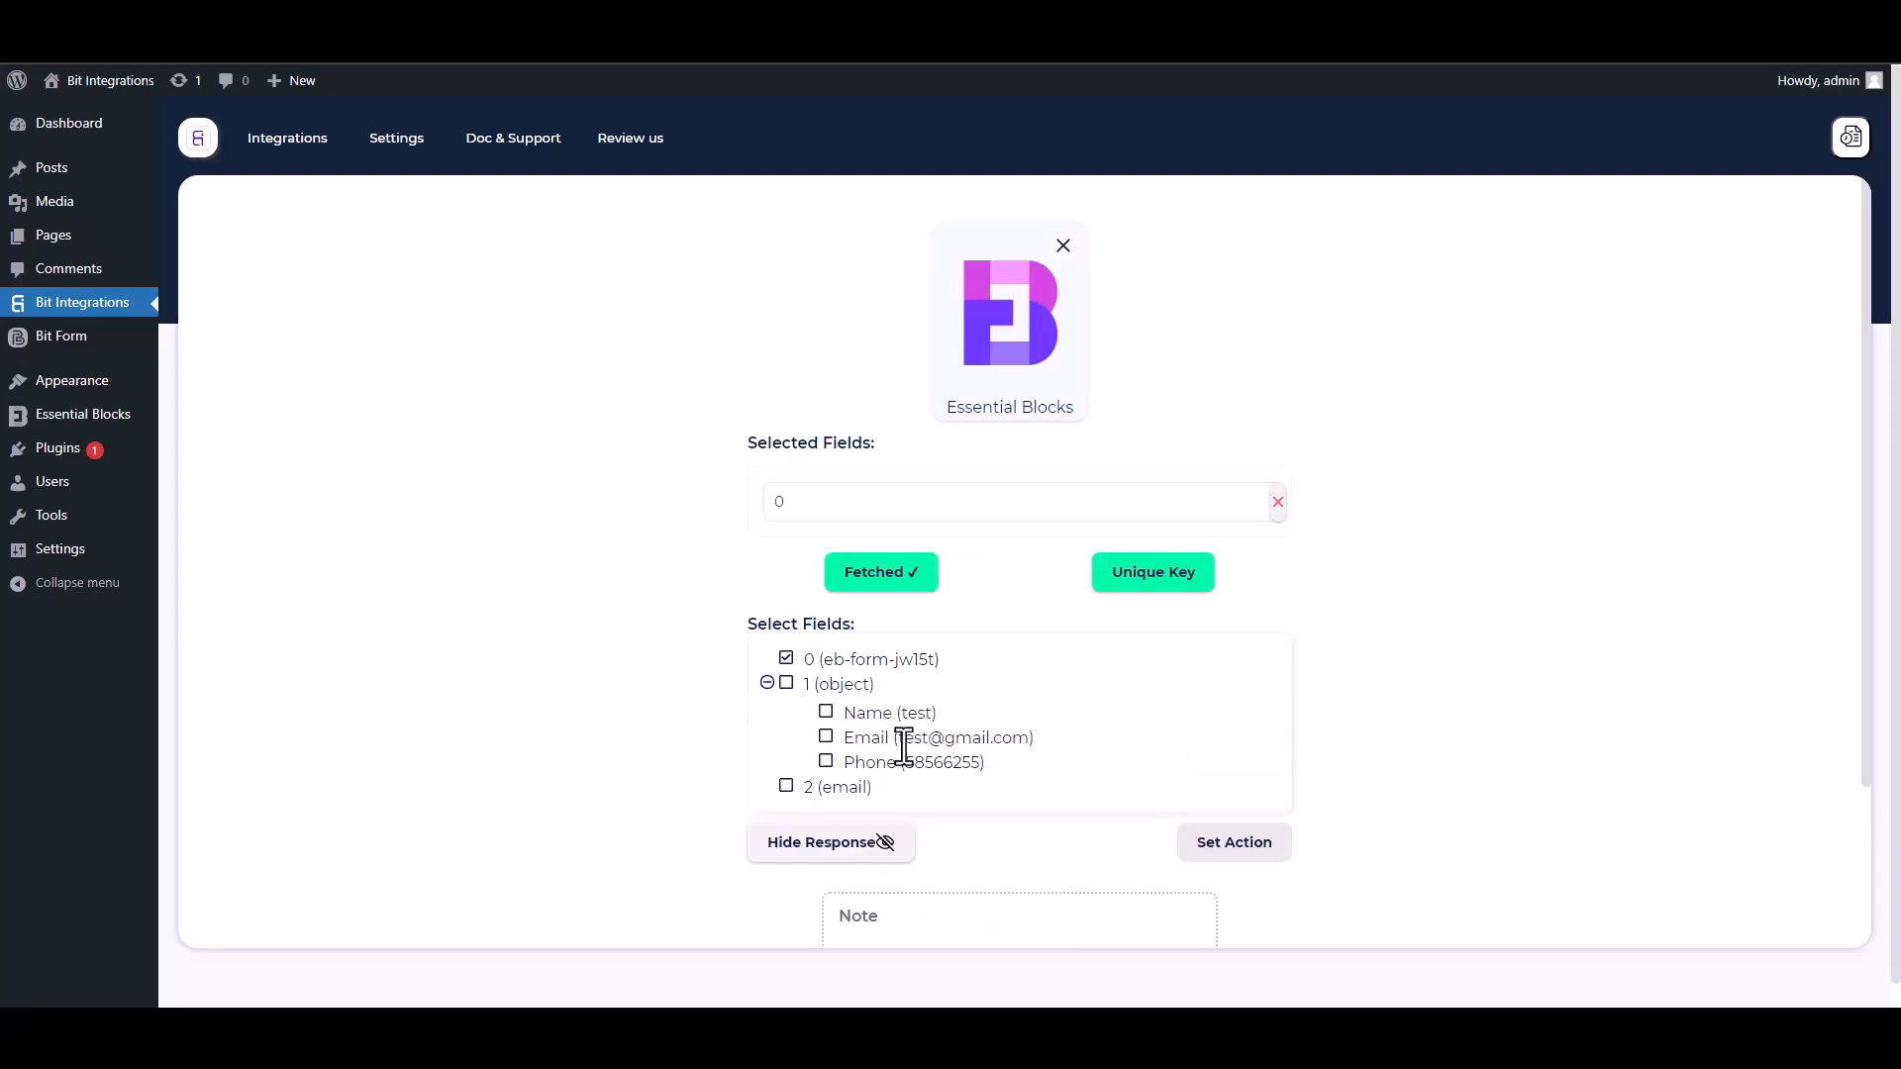
pyautogui.click(826, 715)
pyautogui.click(828, 788)
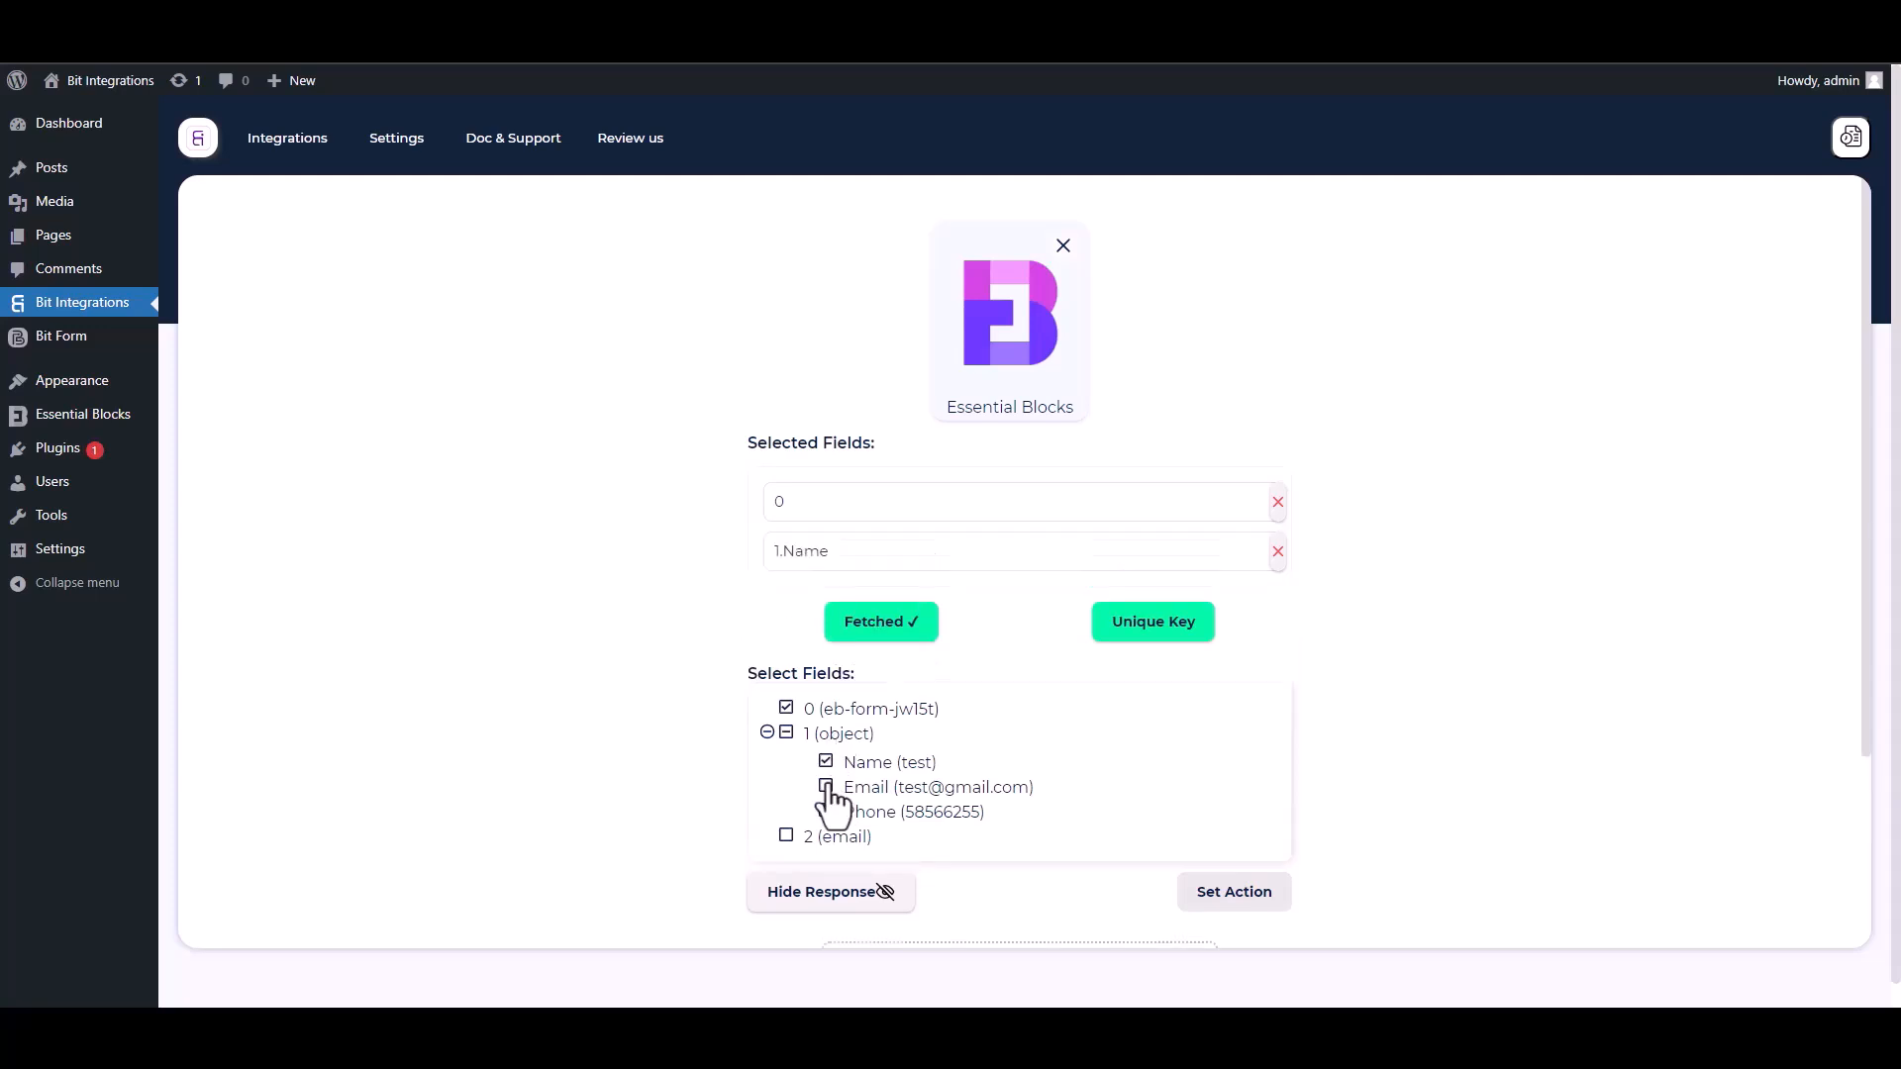
pyautogui.click(828, 861)
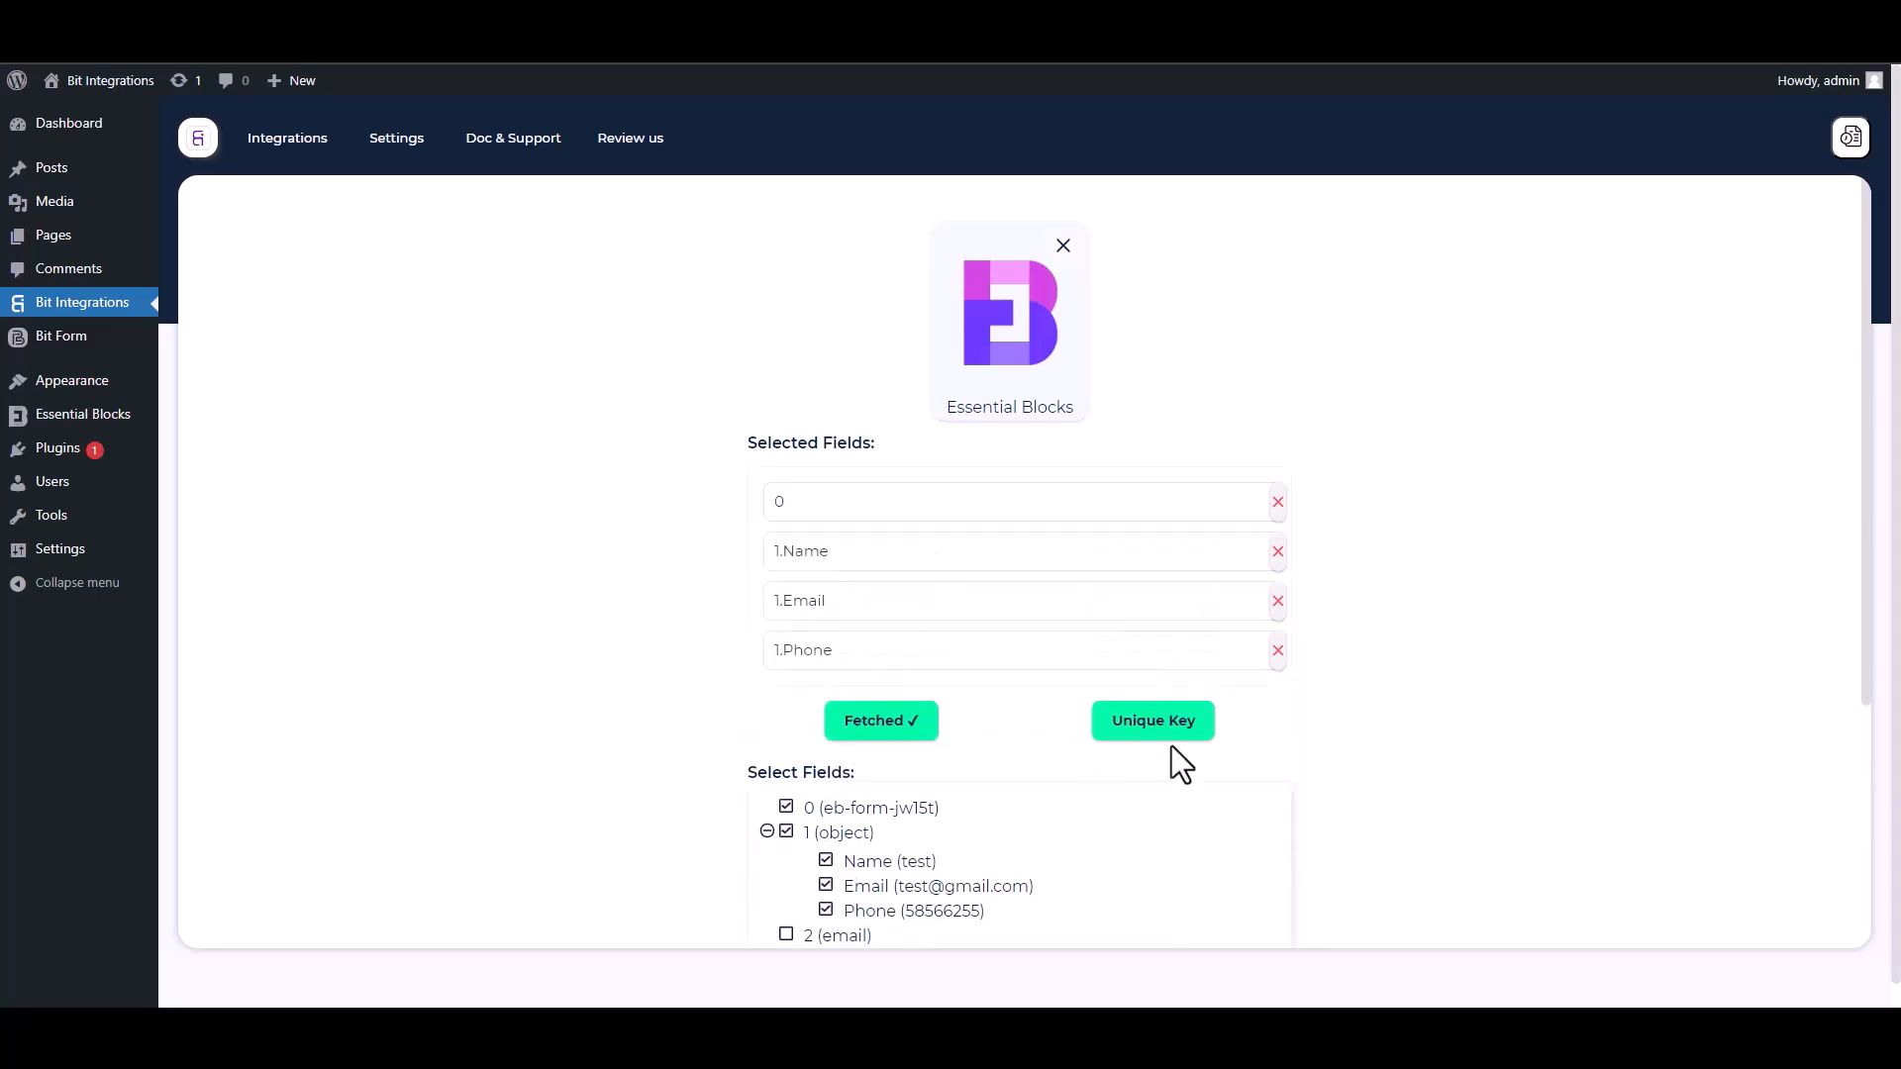
# Set field 0 as the trigger's unique primary key and confirm it.
pyautogui.scroll(-2, 1865, 655)
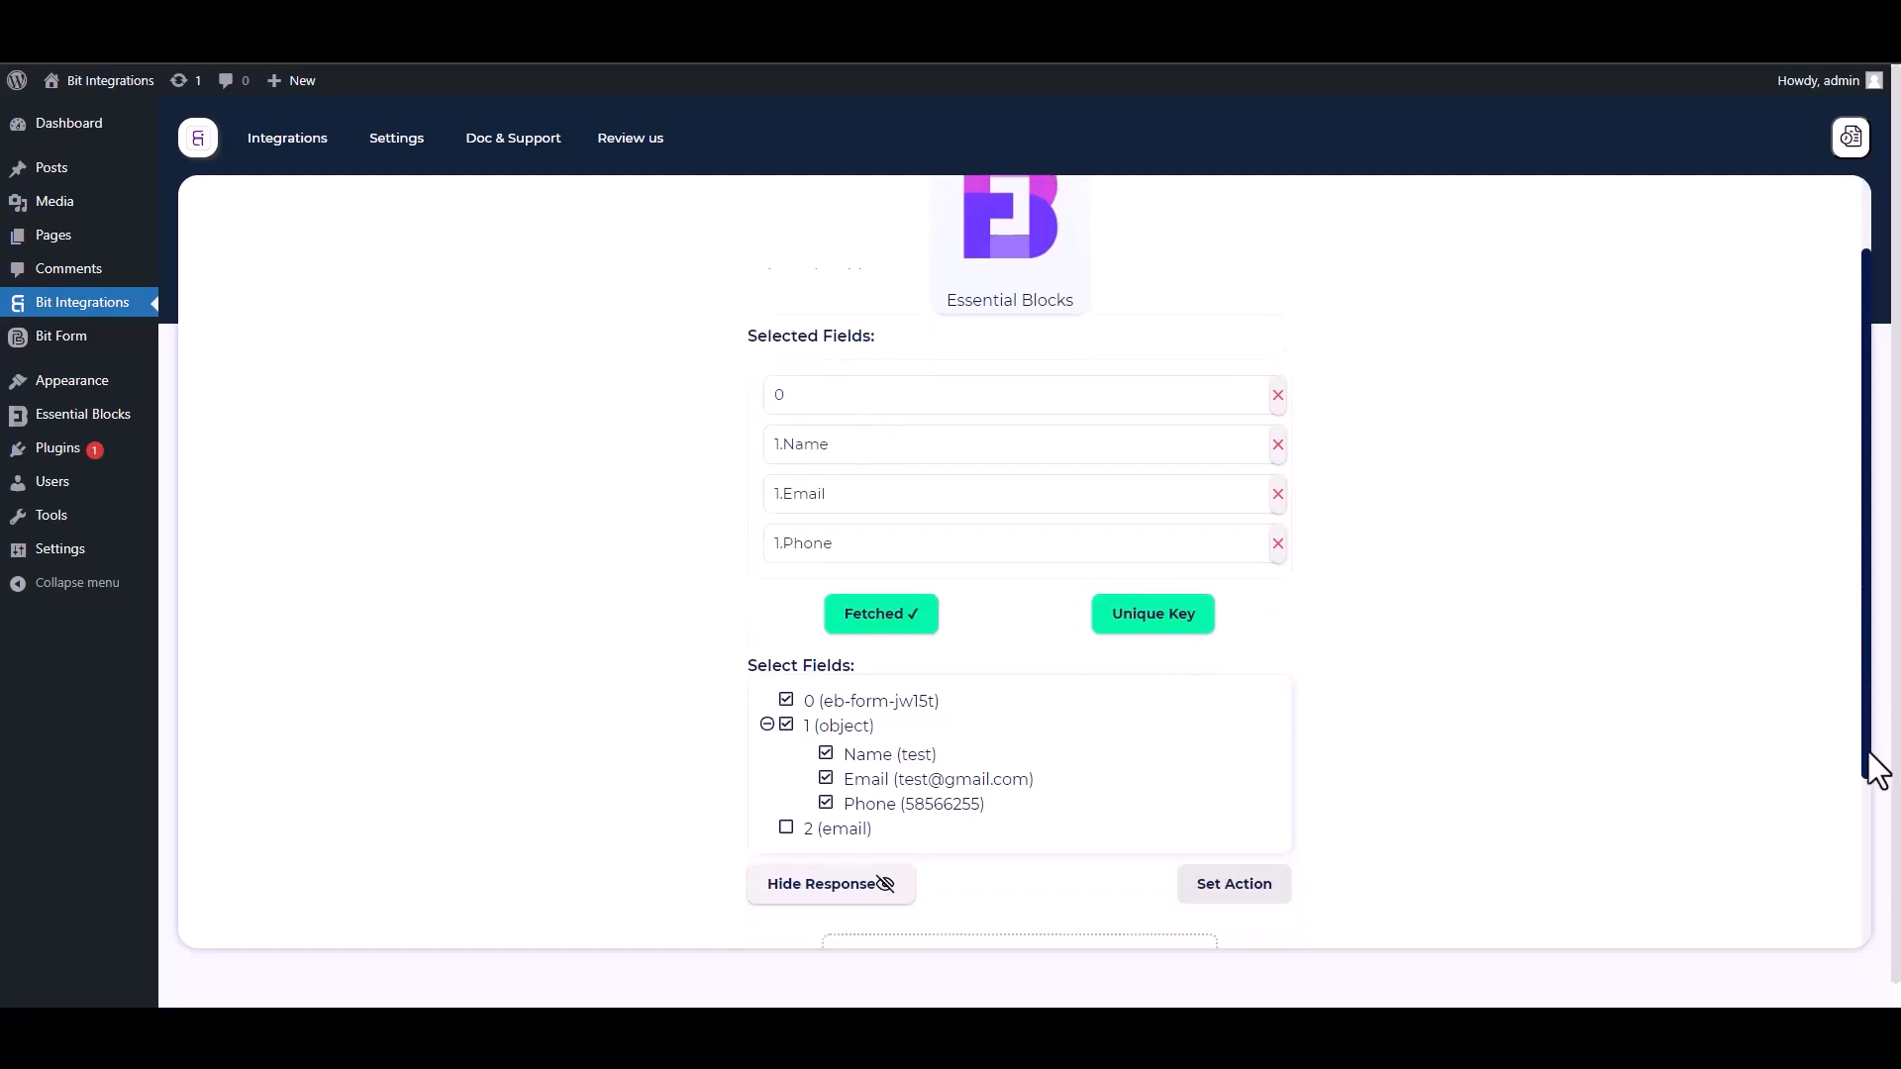
pyautogui.click(1161, 539)
pyautogui.click(937, 545)
pyautogui.click(801, 592)
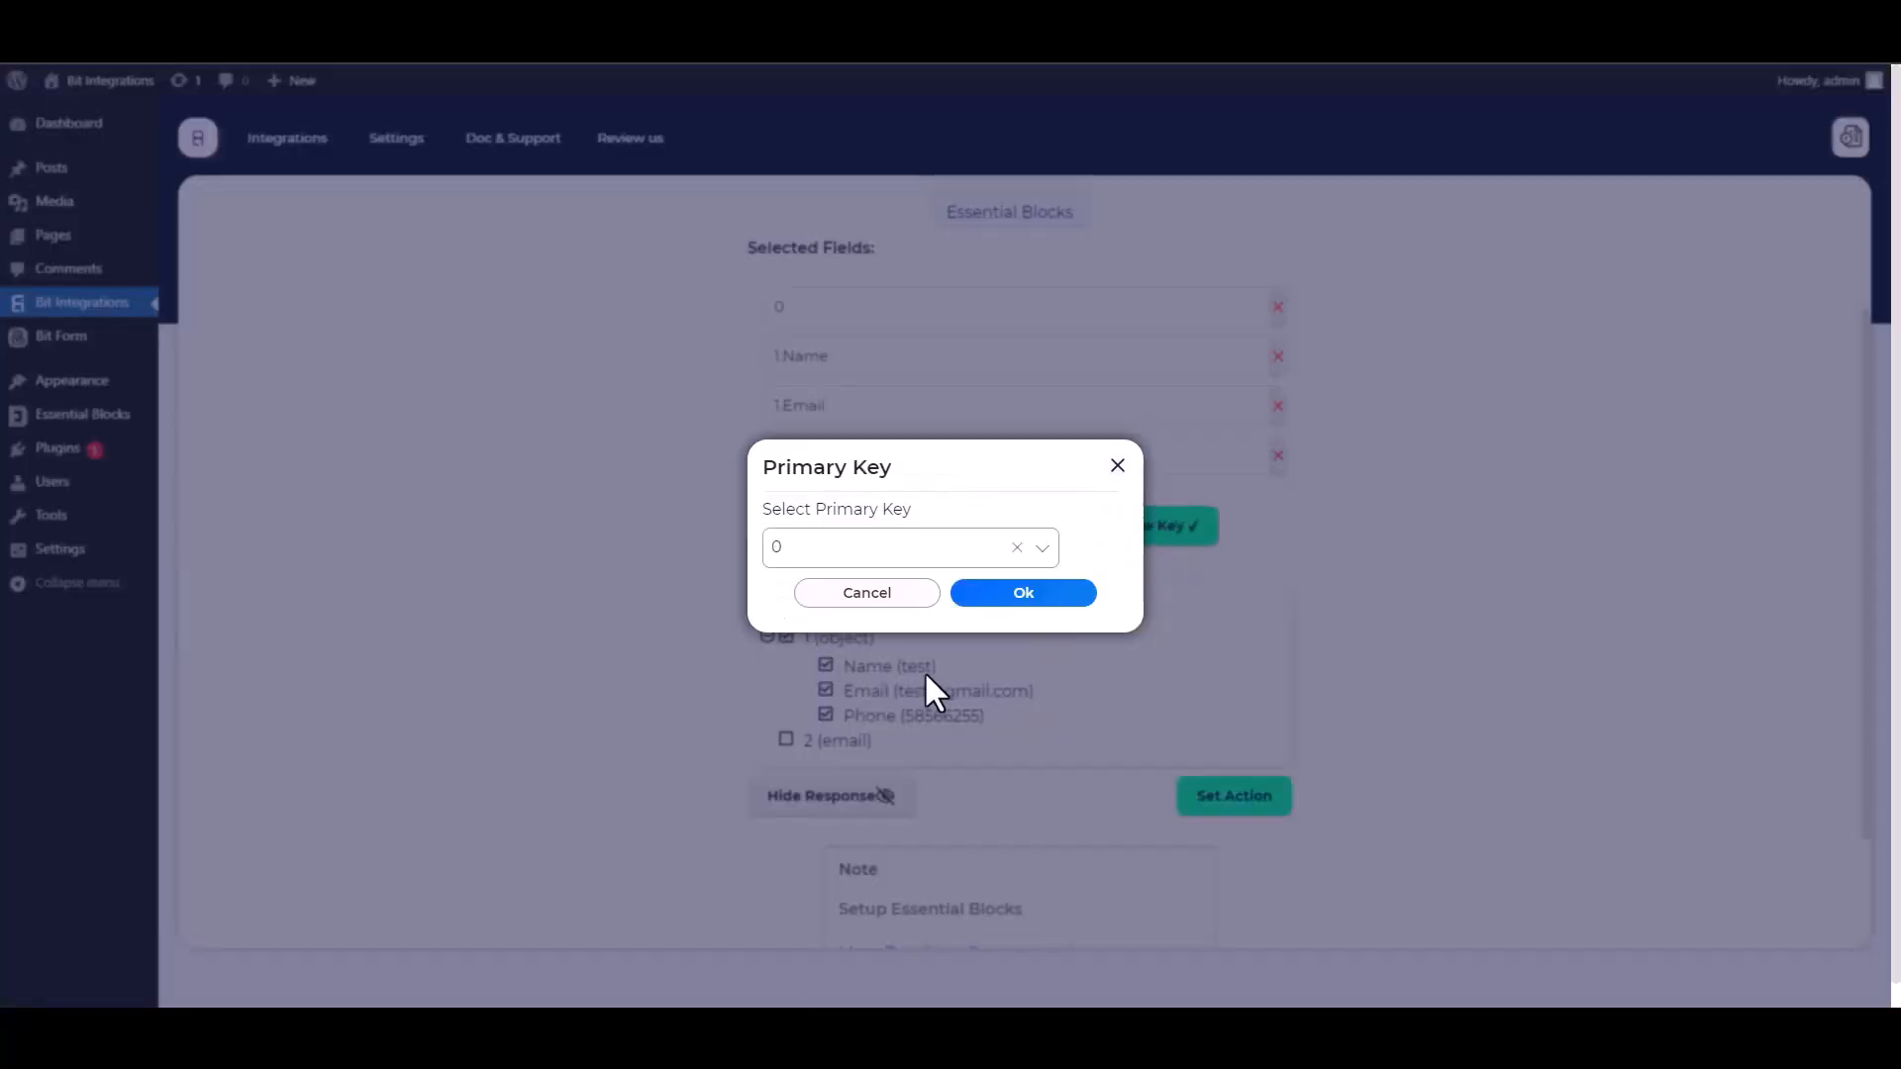
pyautogui.click(1016, 597)
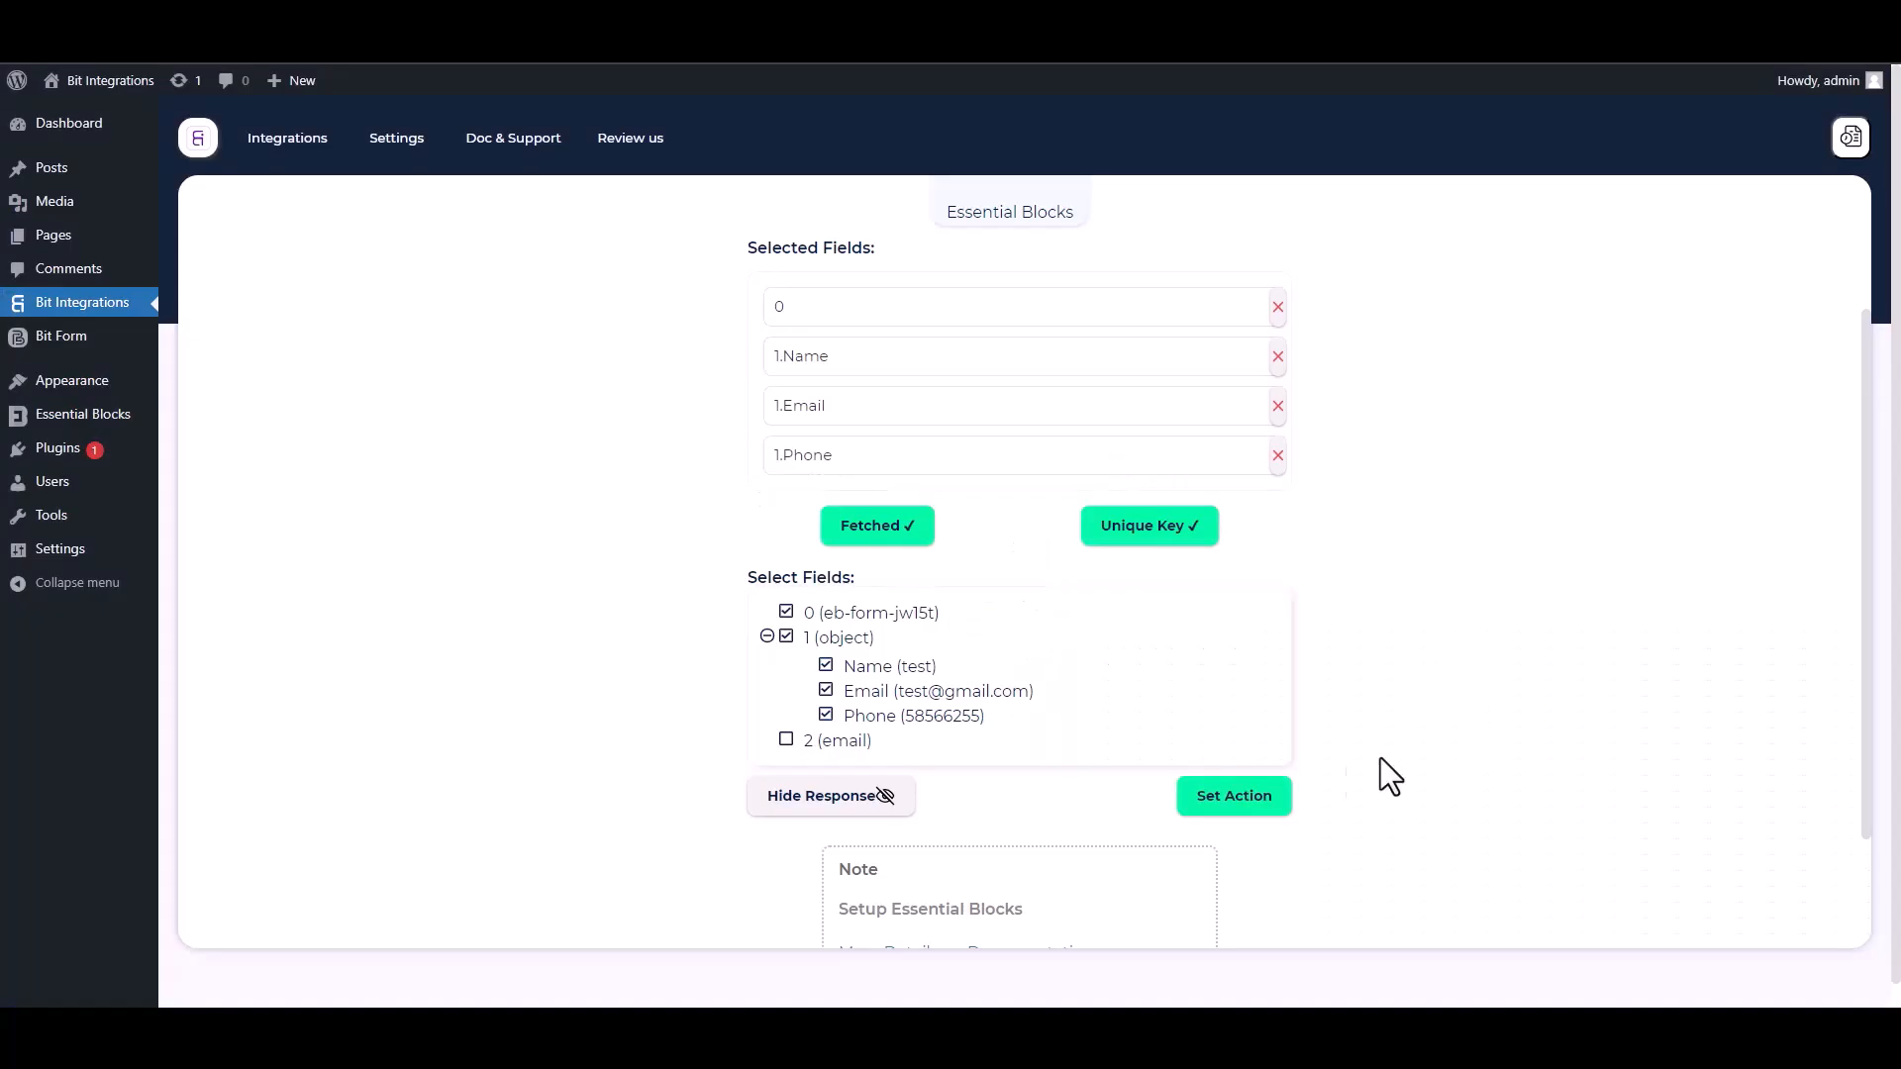
# Proceed to setting the action, search for "bigin", and choose Zoho Bigin.
pyautogui.click(1283, 804)
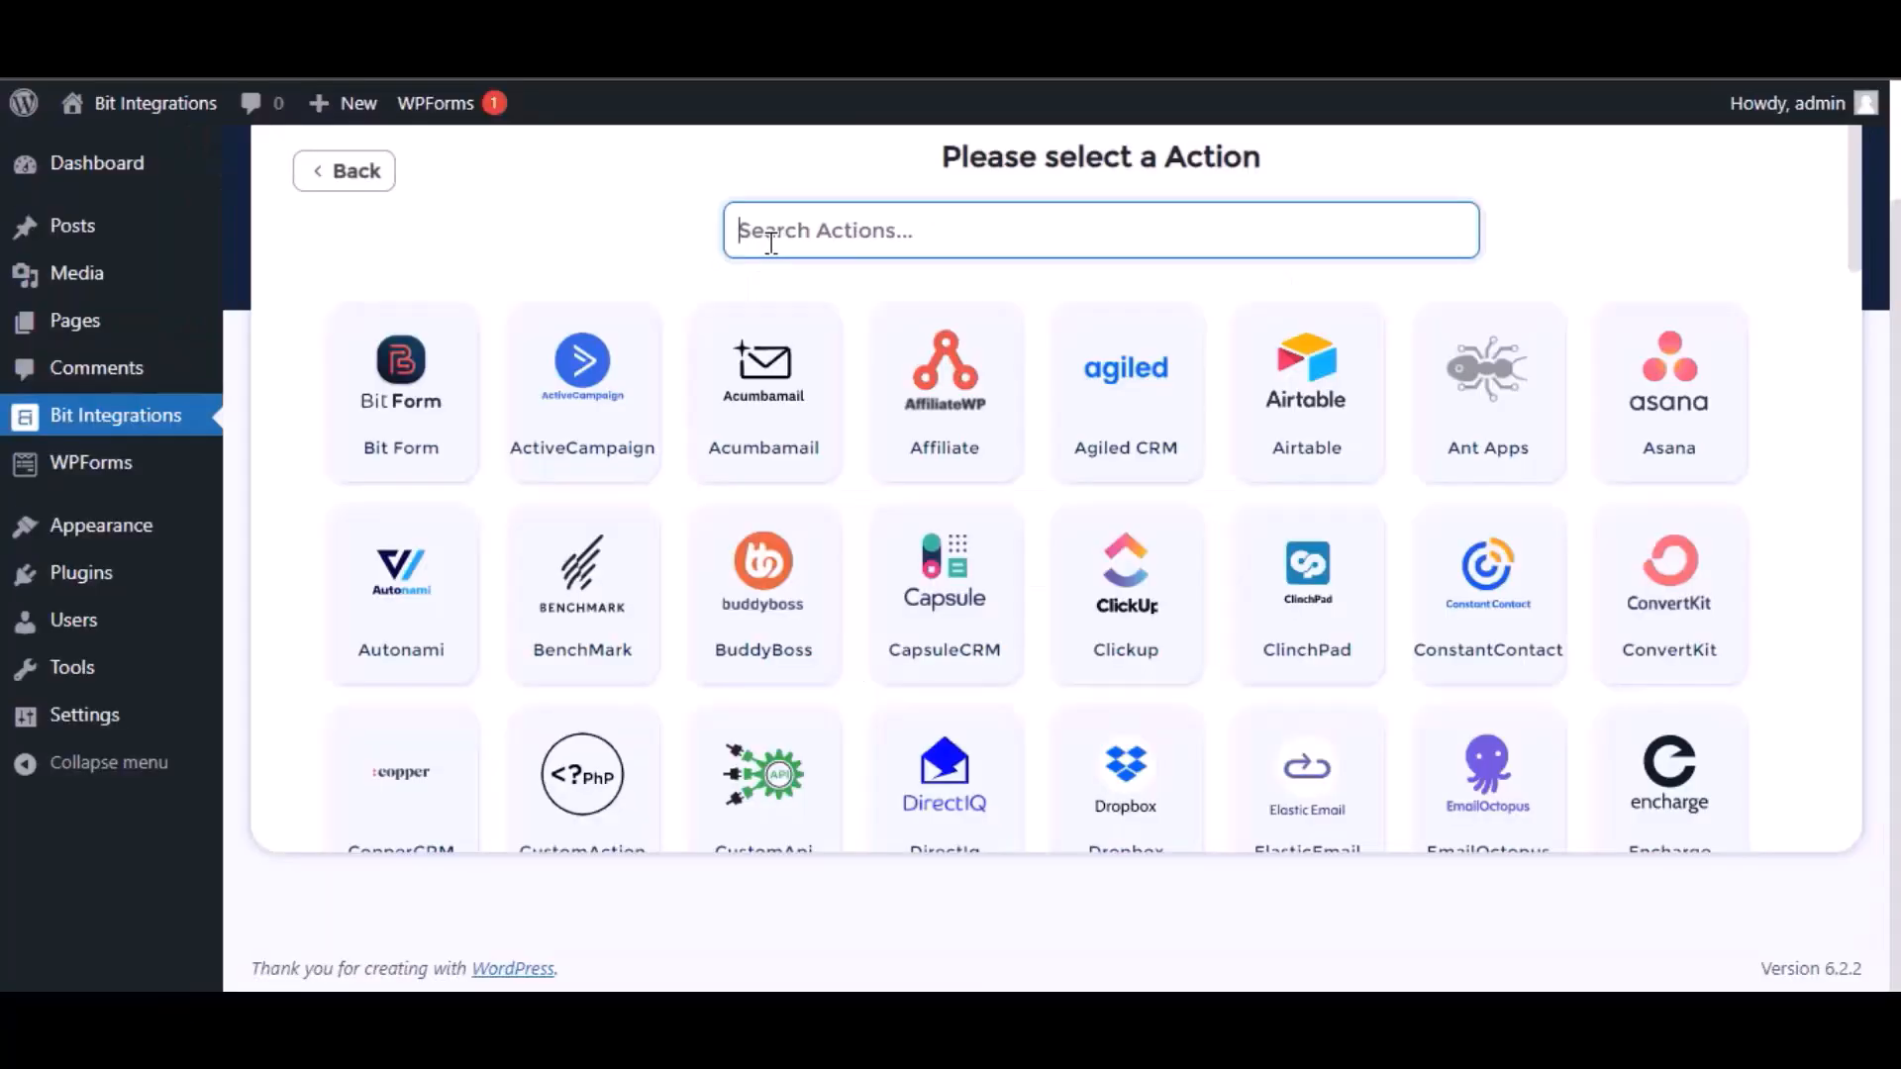
pyautogui.write('bigin')
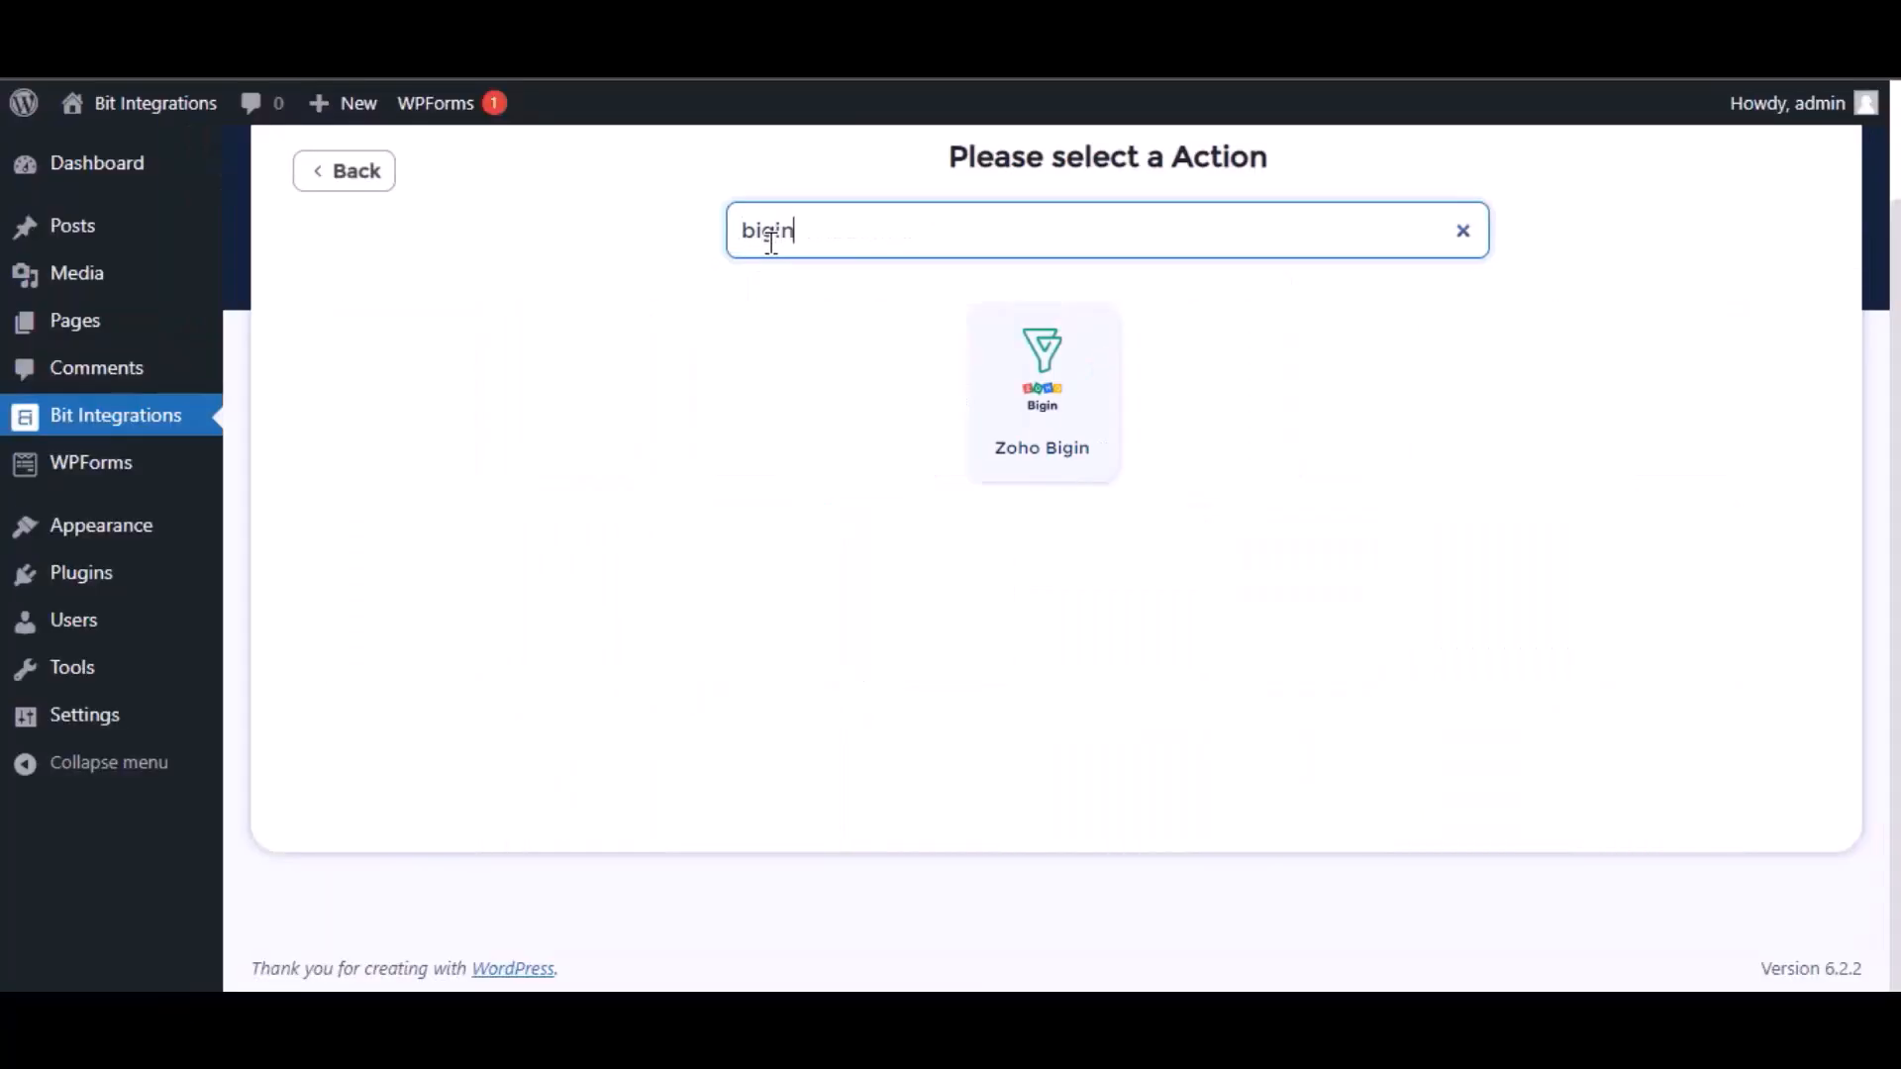
pyautogui.click(1090, 390)
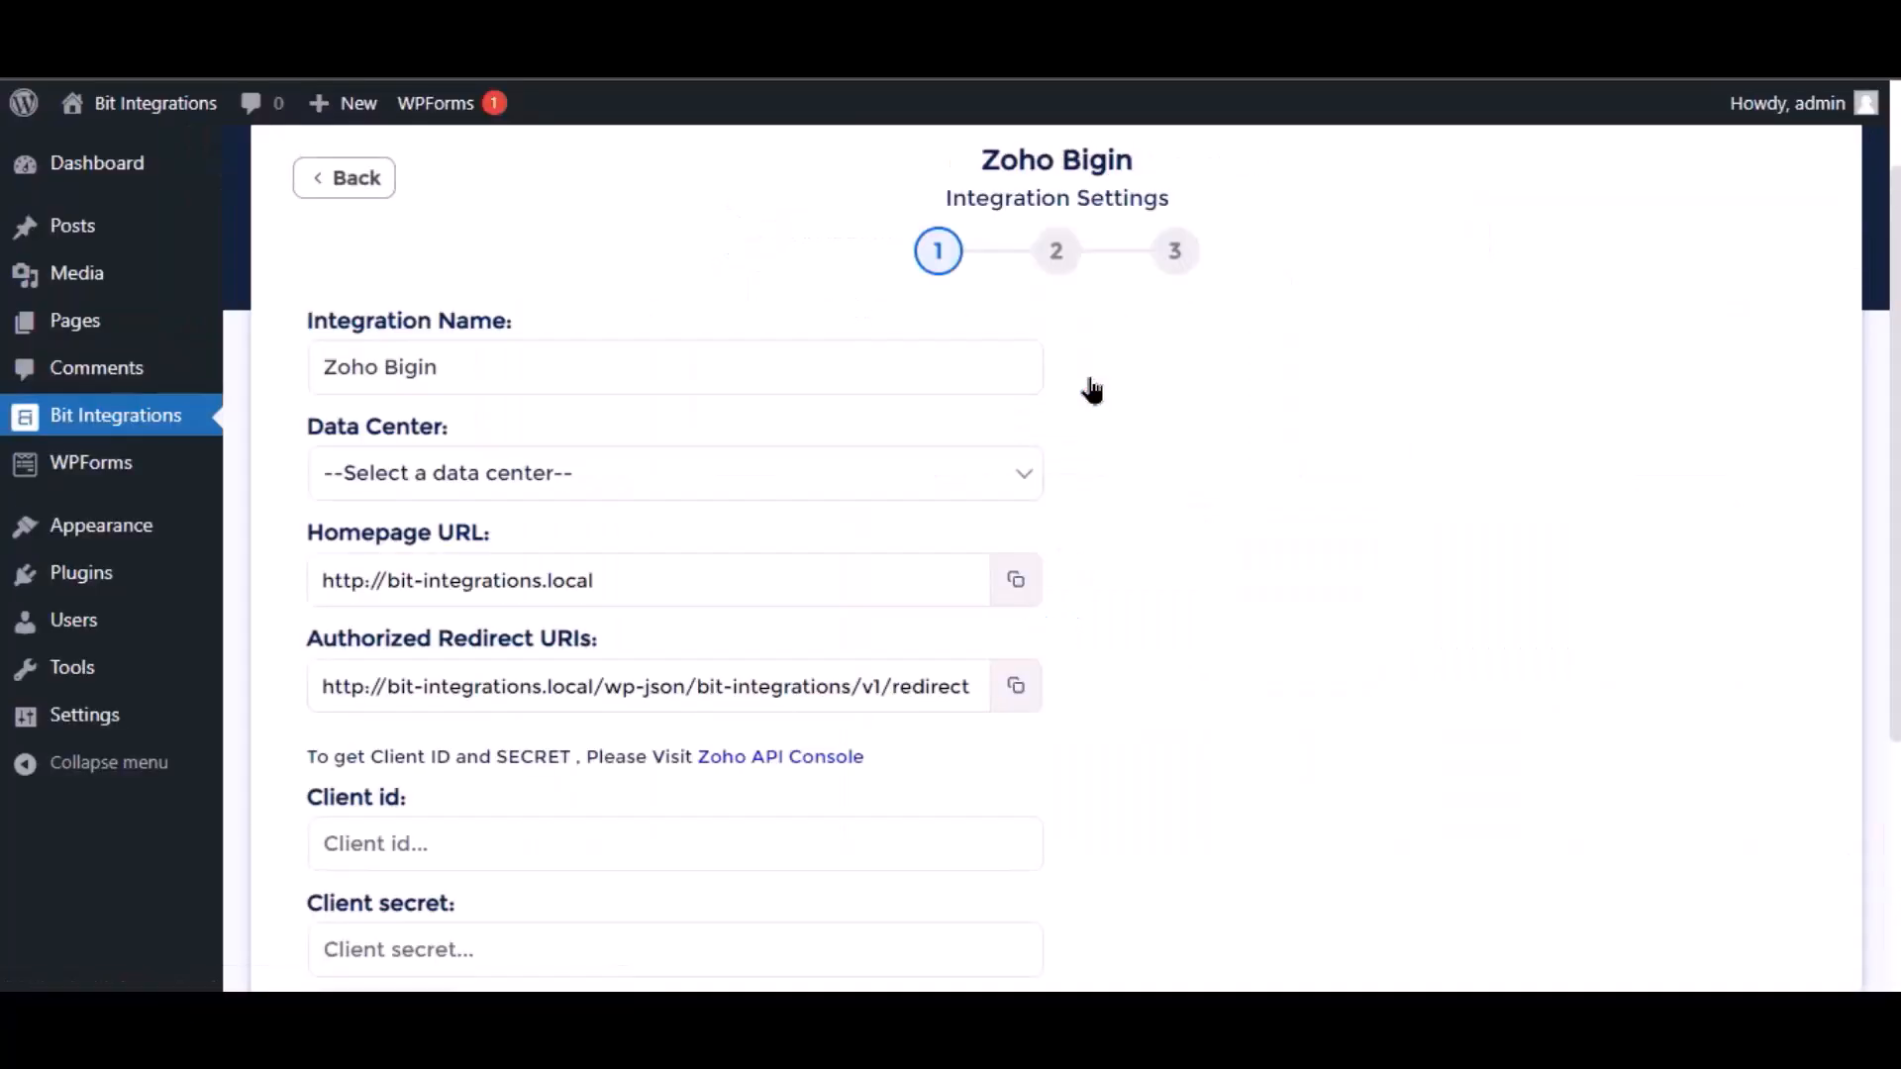
# Set the data center of the Zoho Bigin integration to zoho.com.
pyautogui.tripleClick(511, 358)
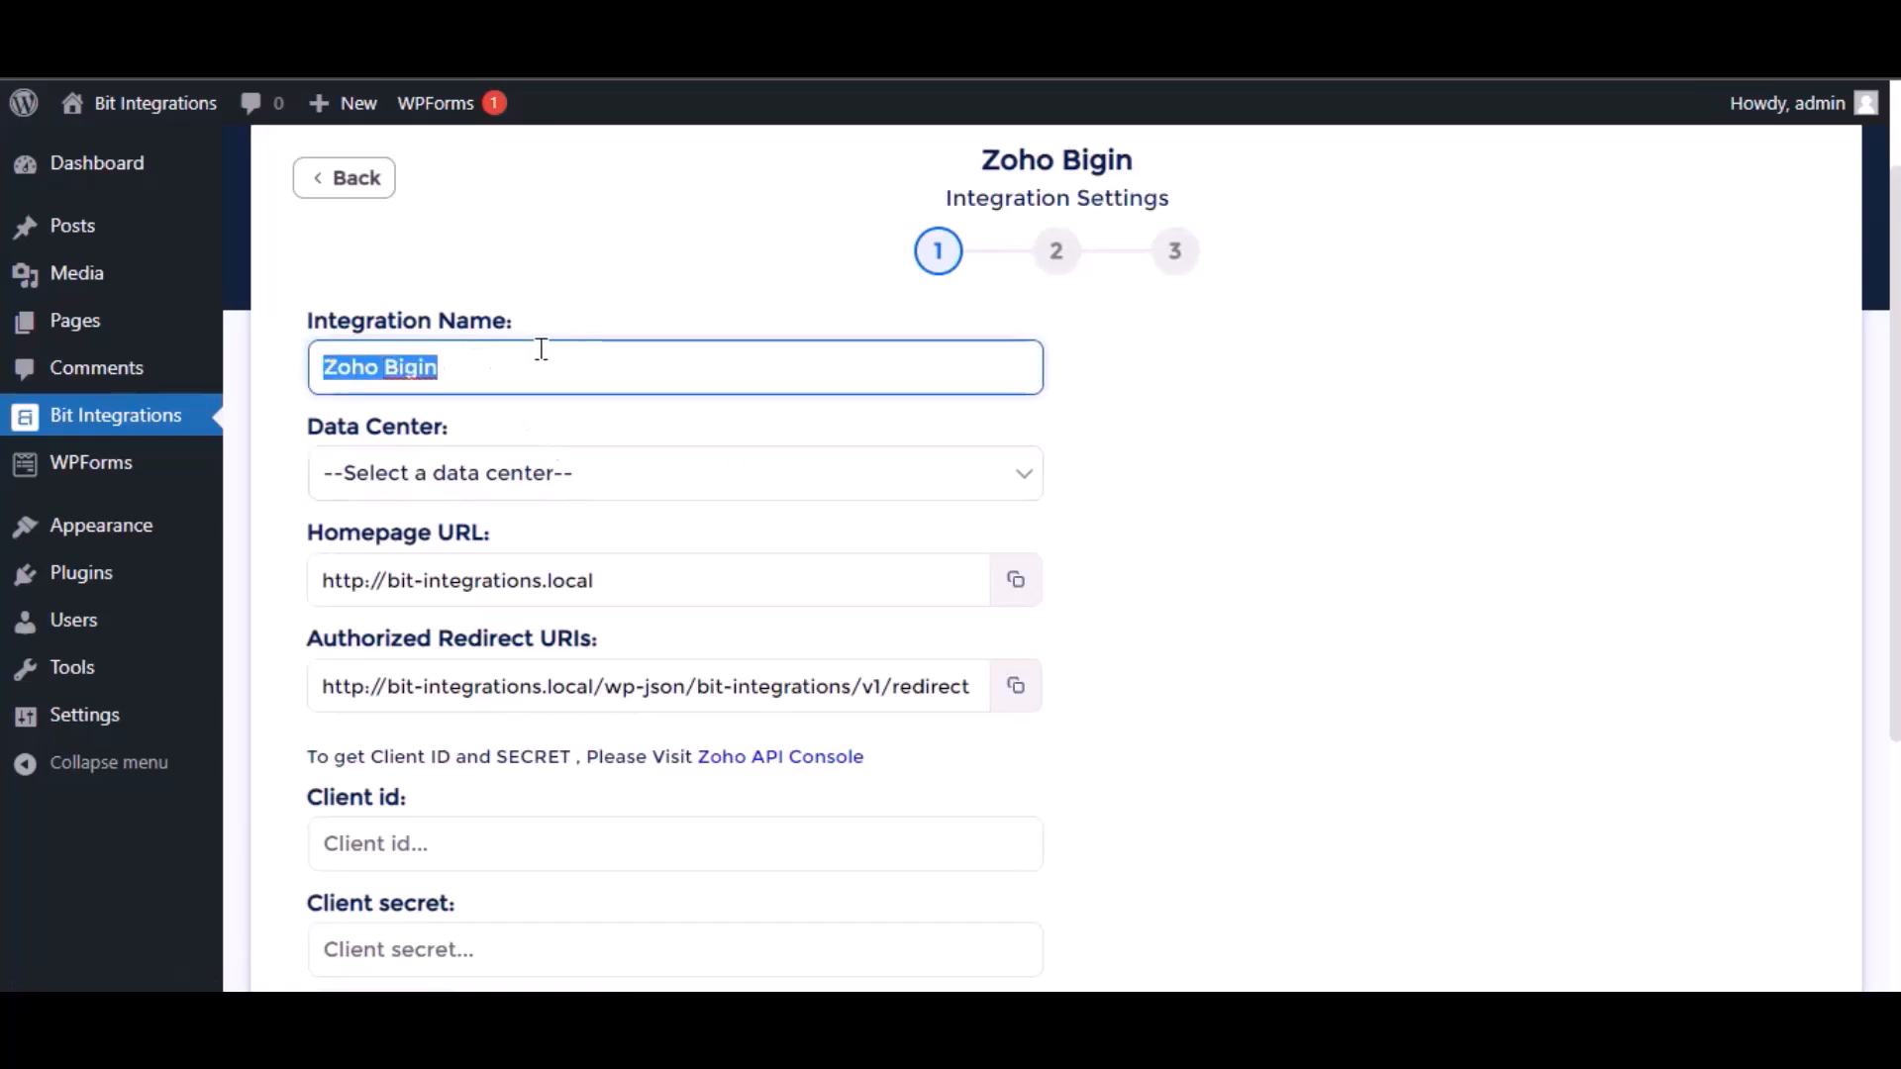
pyautogui.click(517, 479)
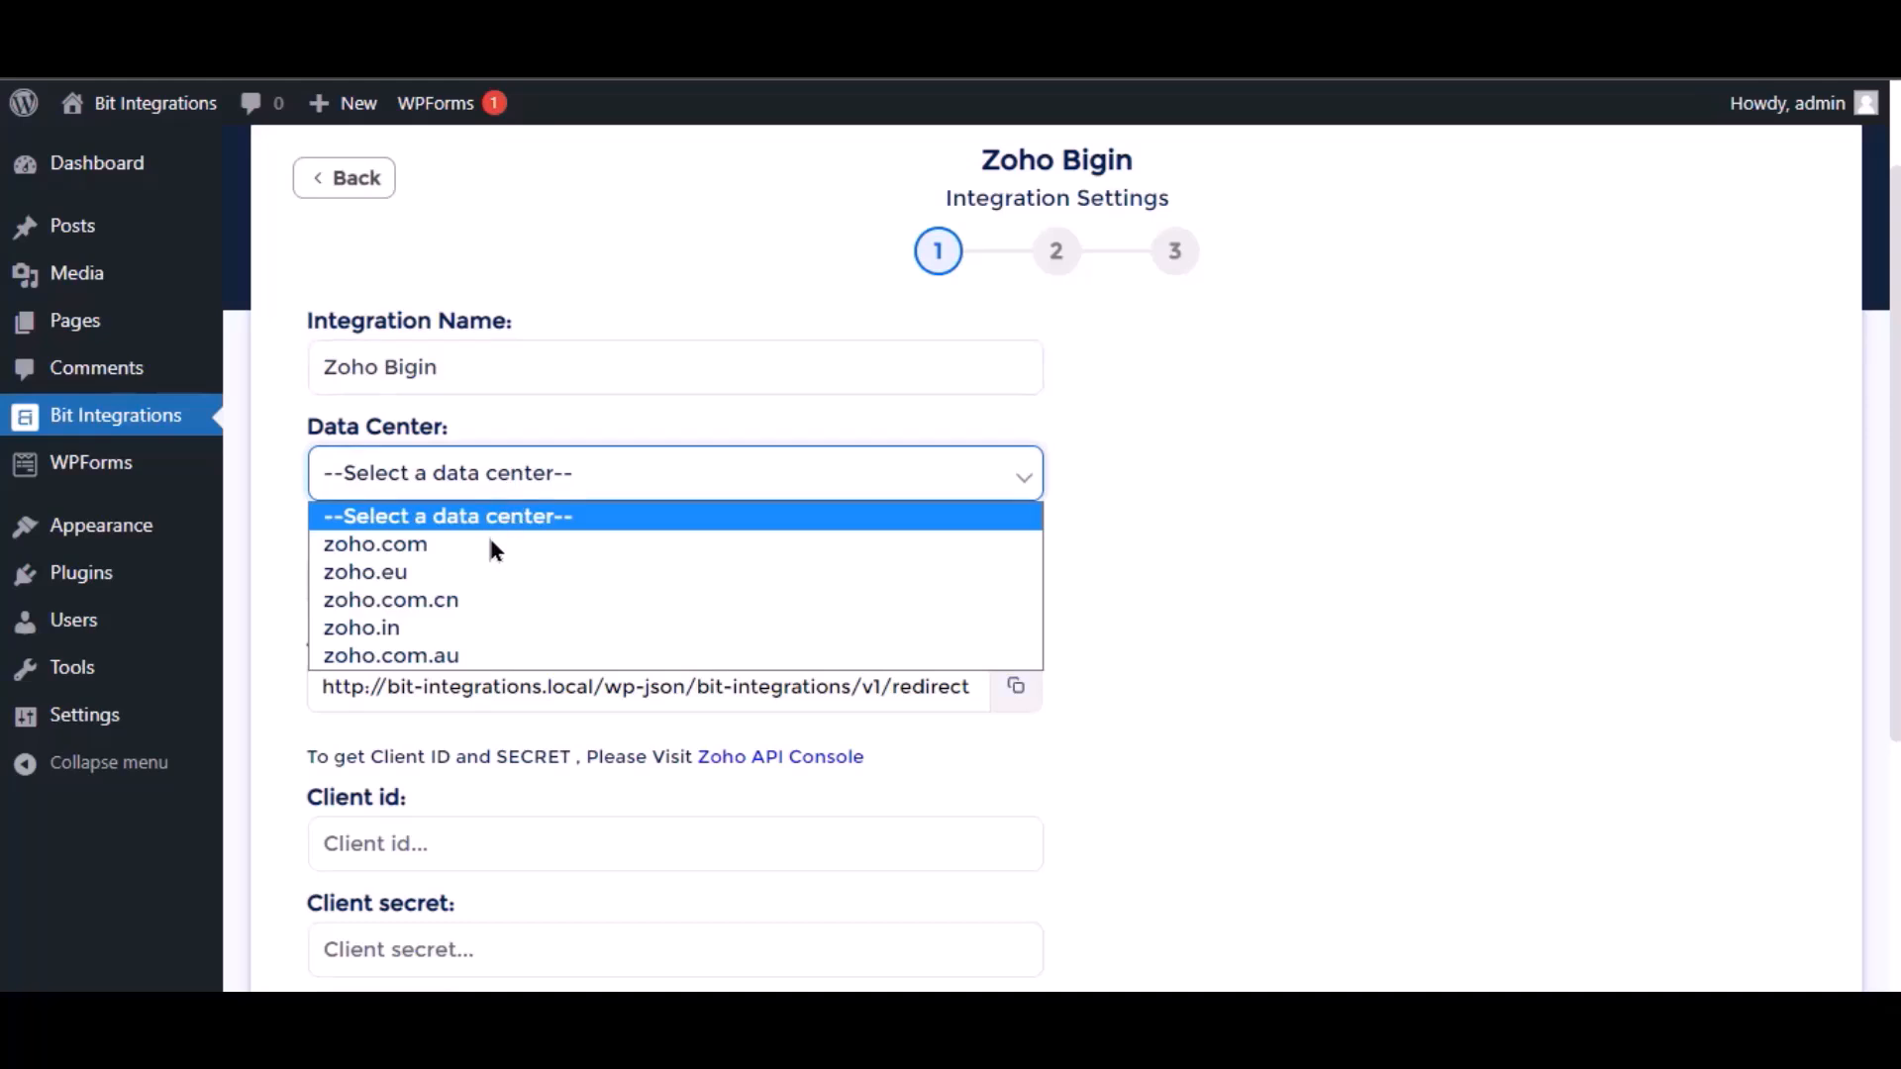
pyautogui.click(495, 545)
# Open the Zoho API Console and start a new client of the type Server-based Applications.
pyautogui.scroll(-3, 654, 534)
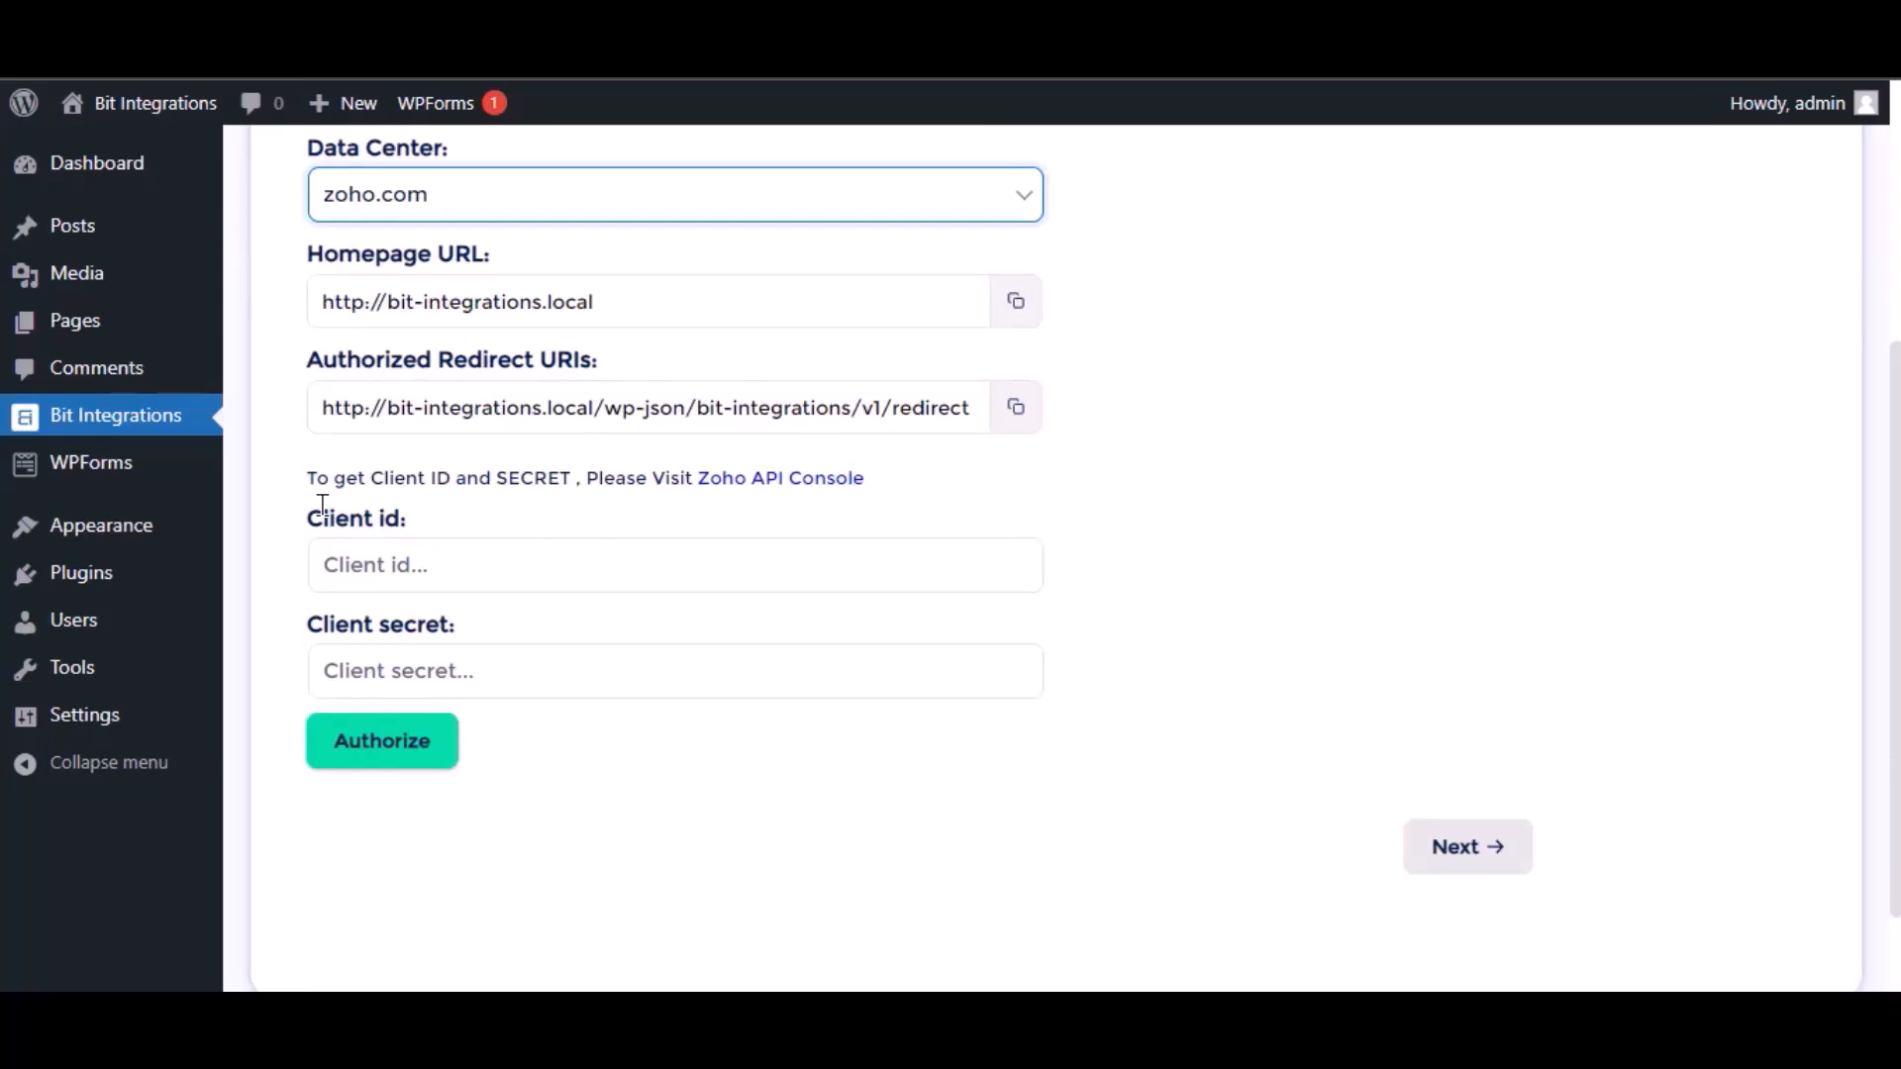
pyautogui.click(809, 483)
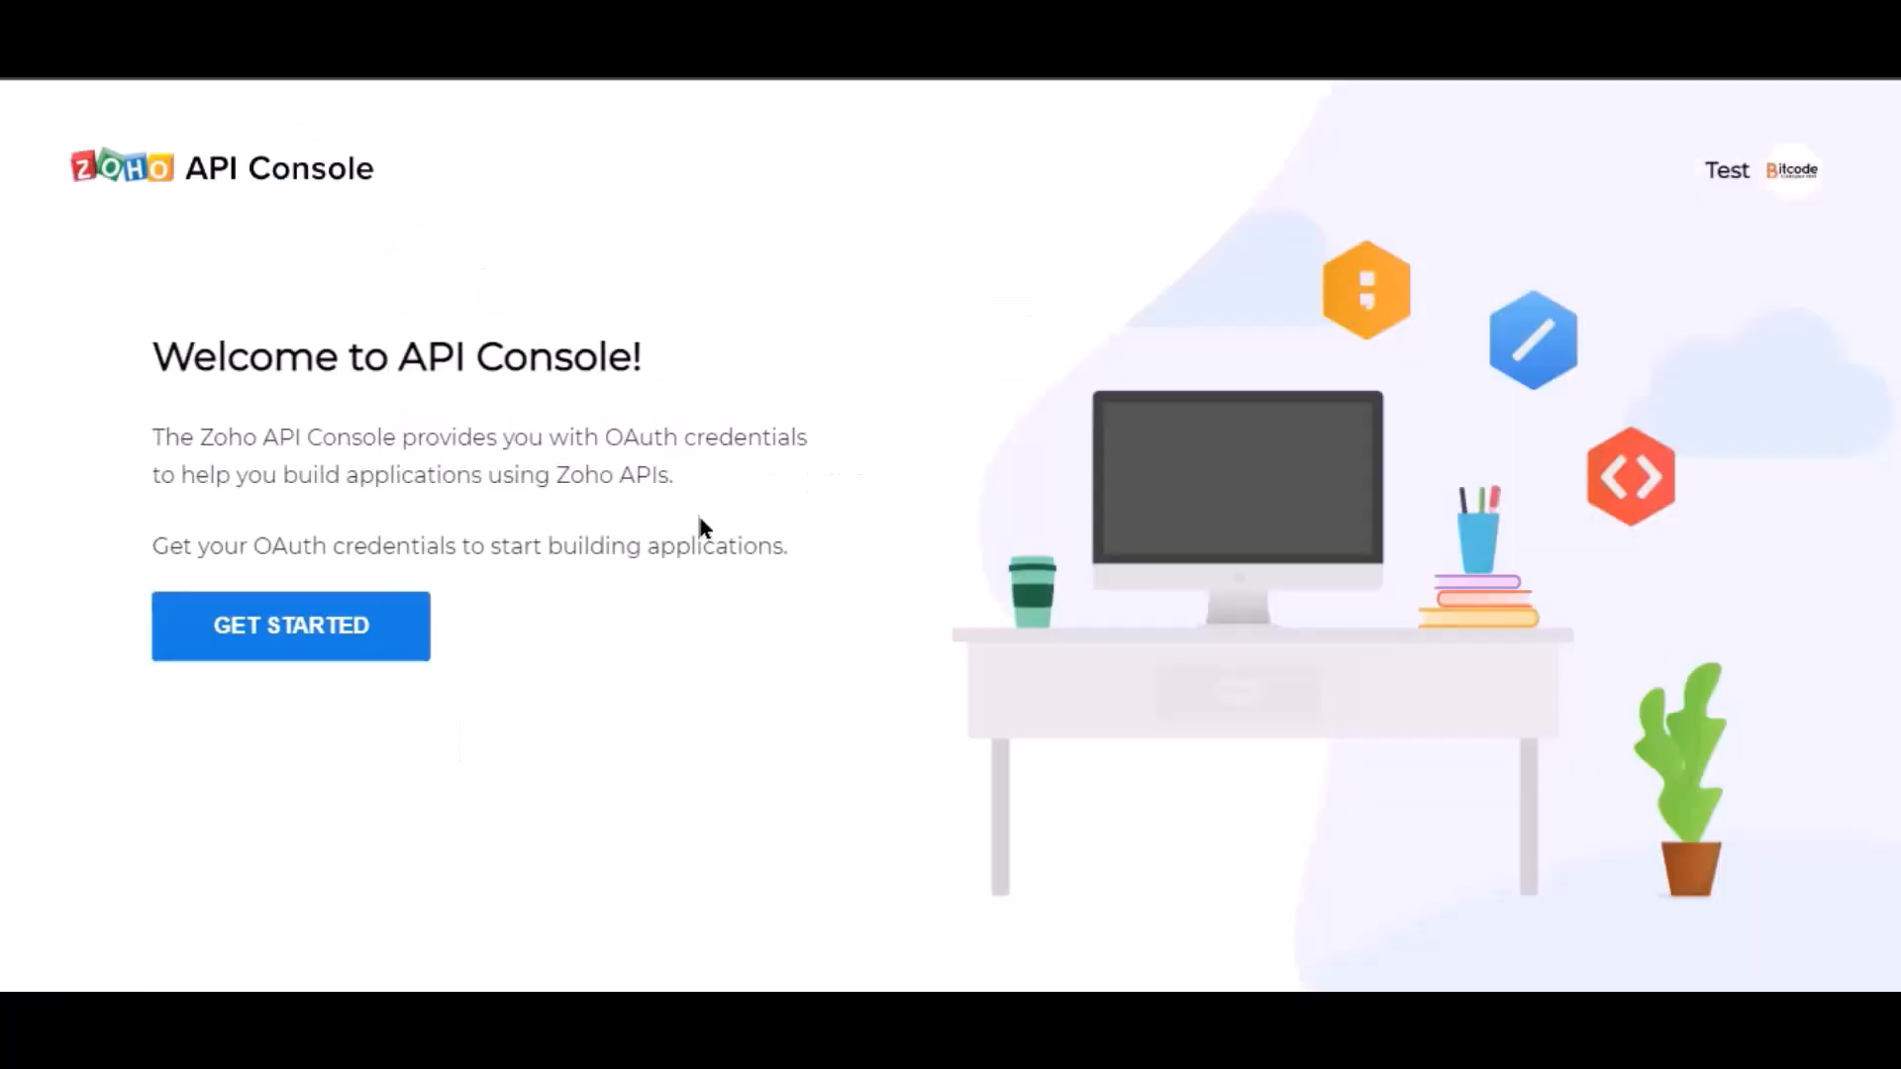
pyautogui.click(332, 649)
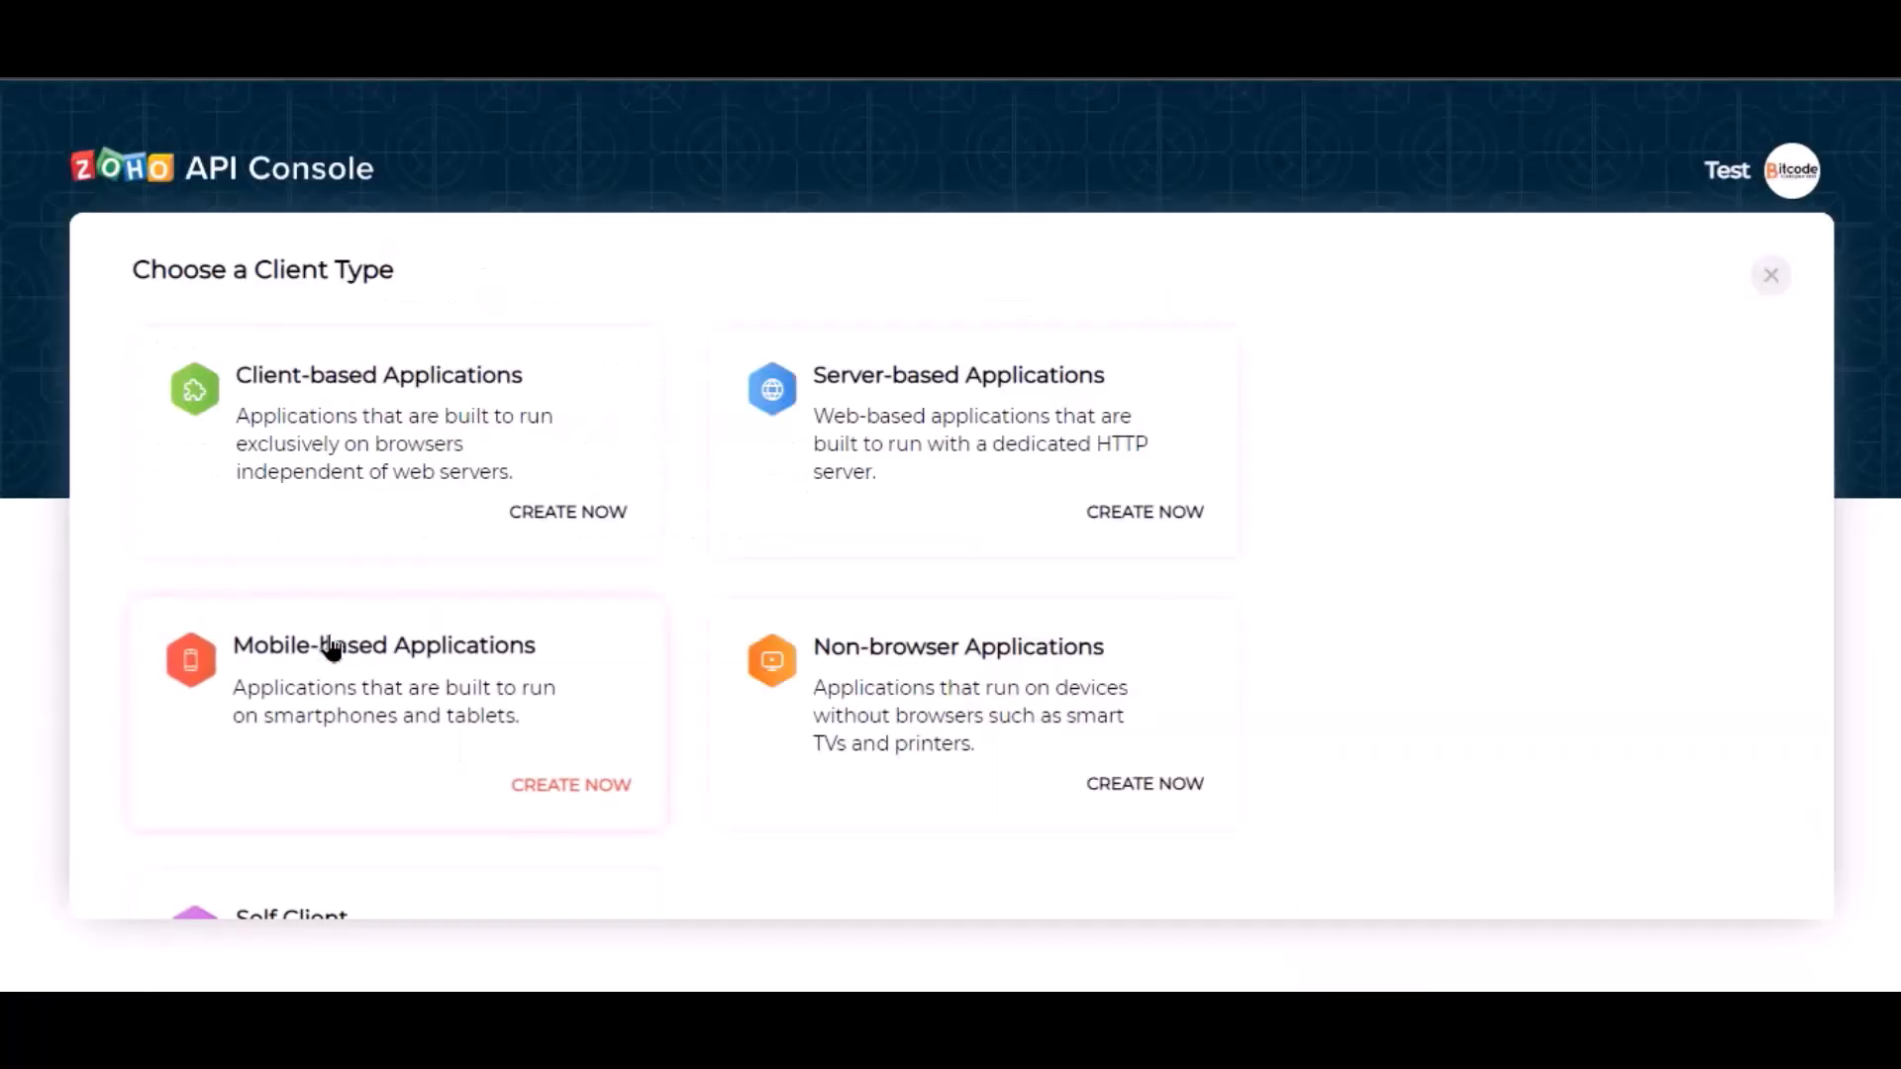
pyautogui.click(884, 500)
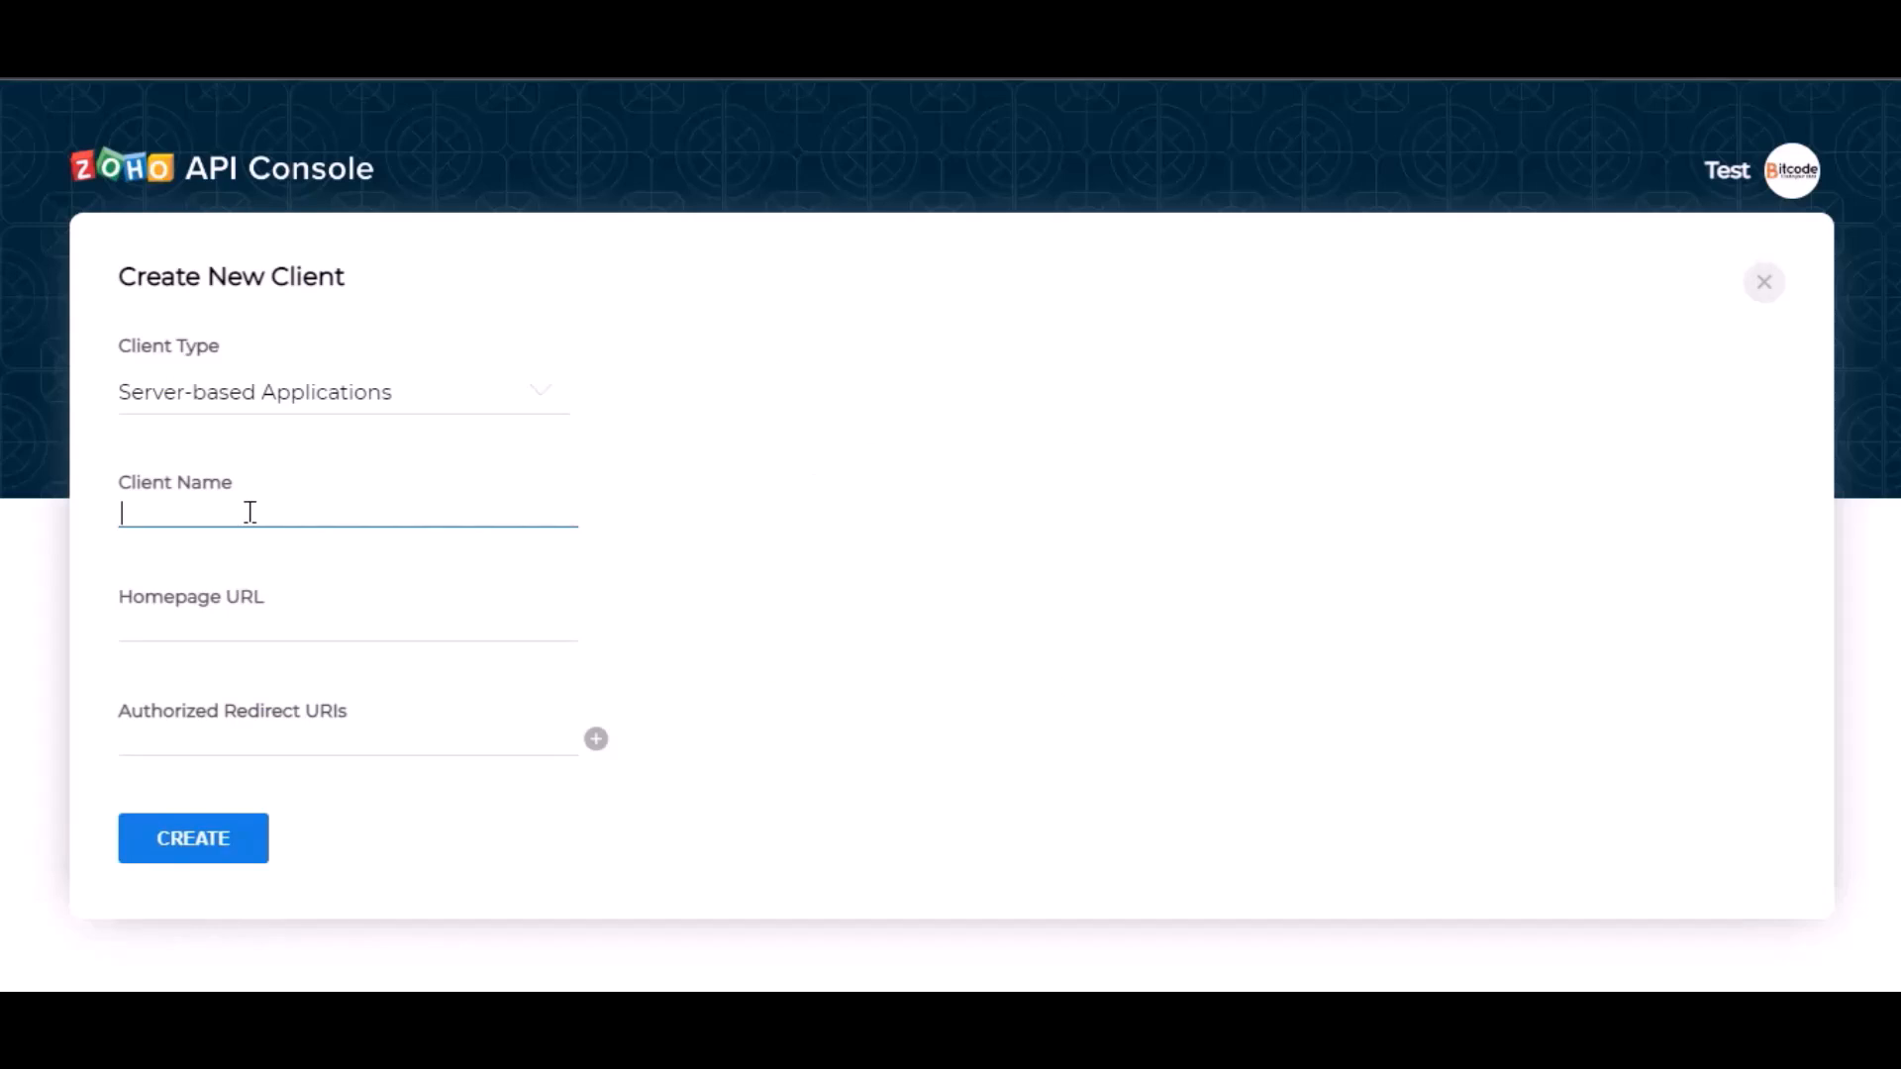
pyautogui.write('Bit Integrations')
pyautogui.click(304, 636)
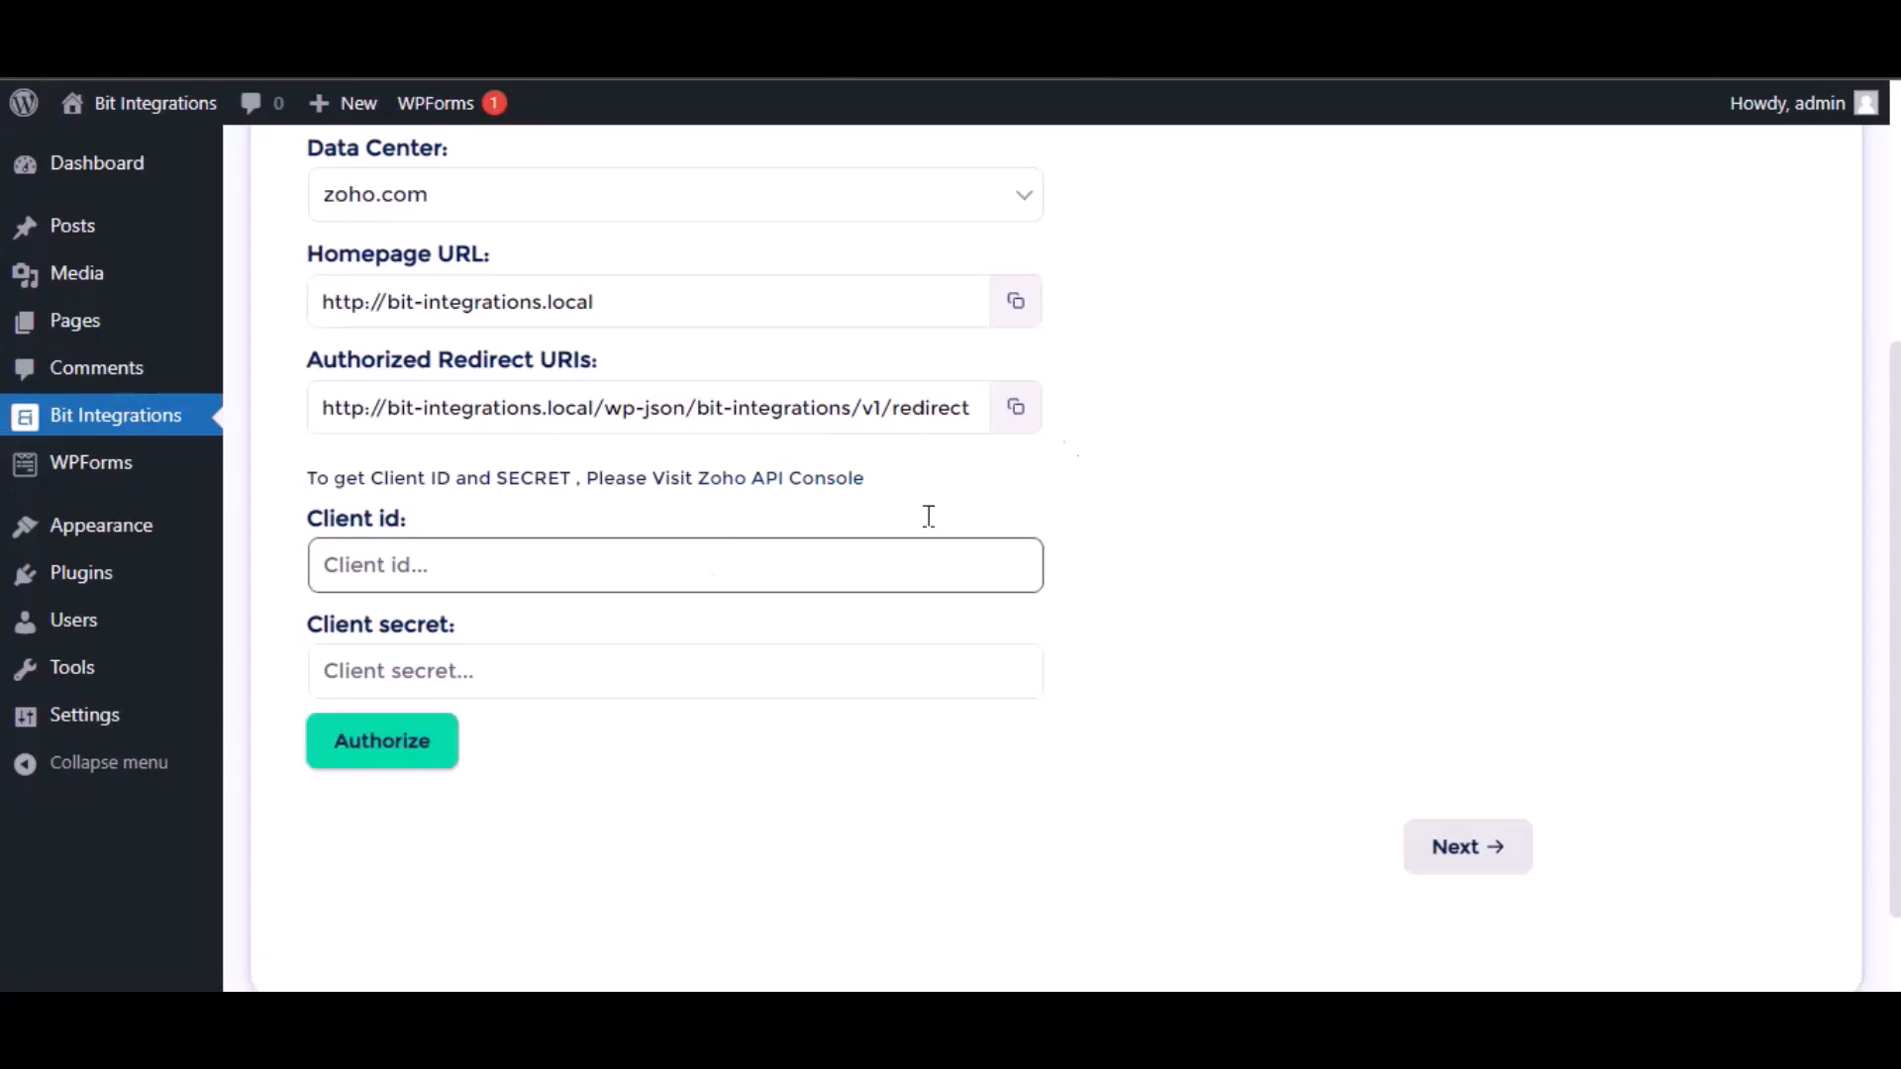
pyautogui.click(1015, 306)
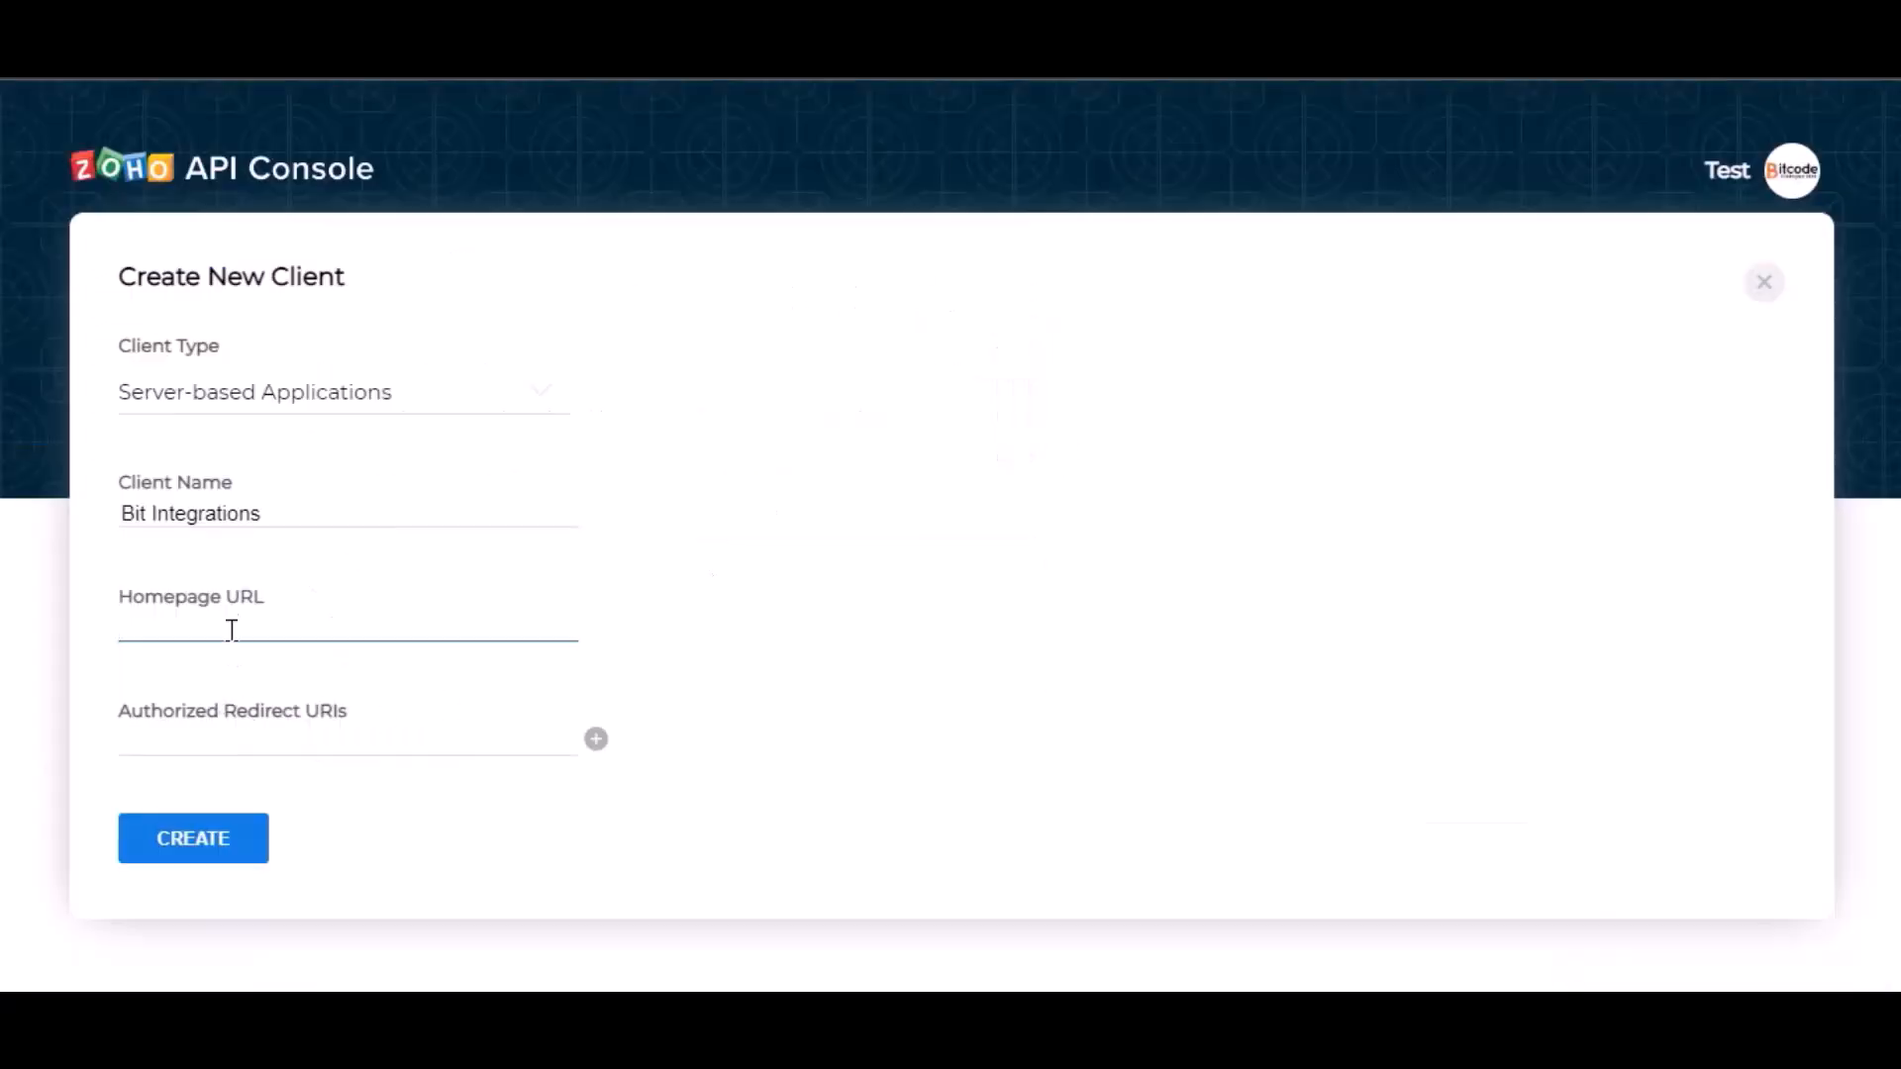
pyautogui.click(232, 630)
pyautogui.hotkey('ctrl', 'v')
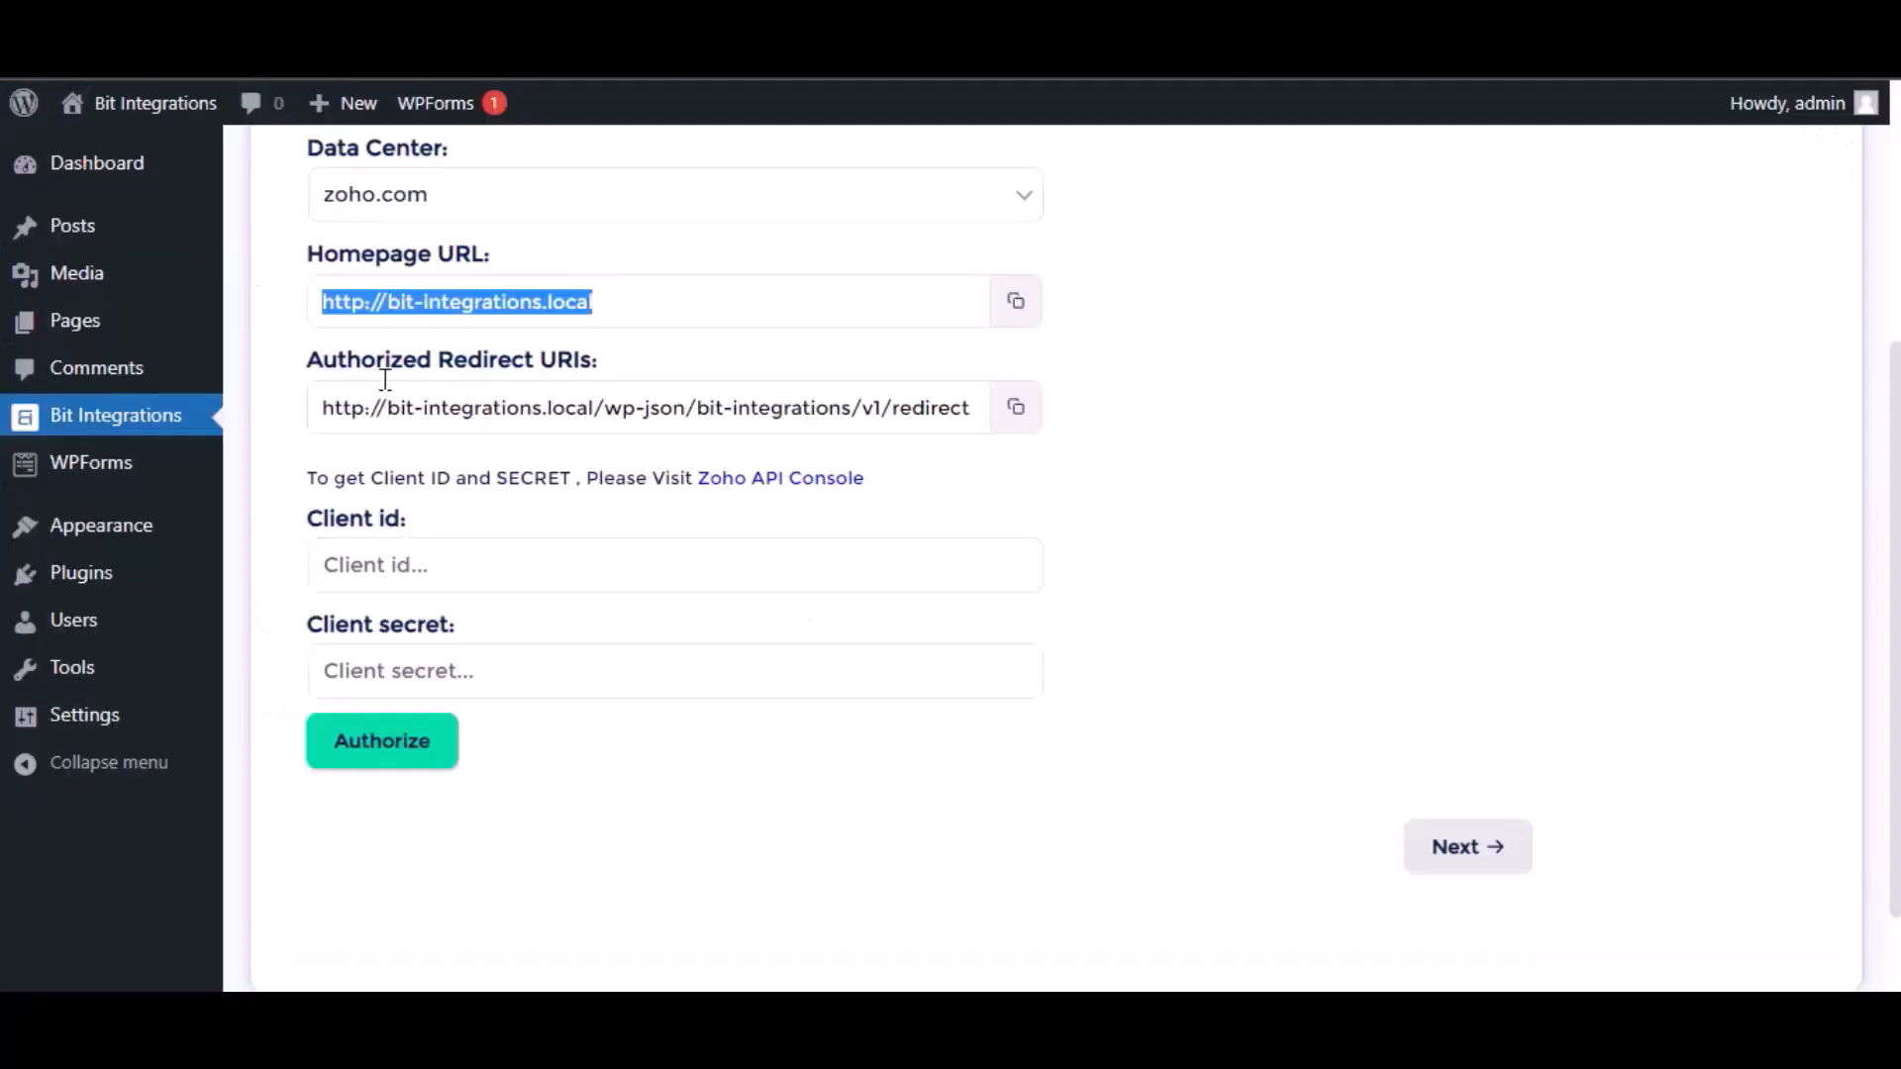
# Copy the authorized redirect URI from the integration settings into the new client and create the client.
pyautogui.click(1015, 407)
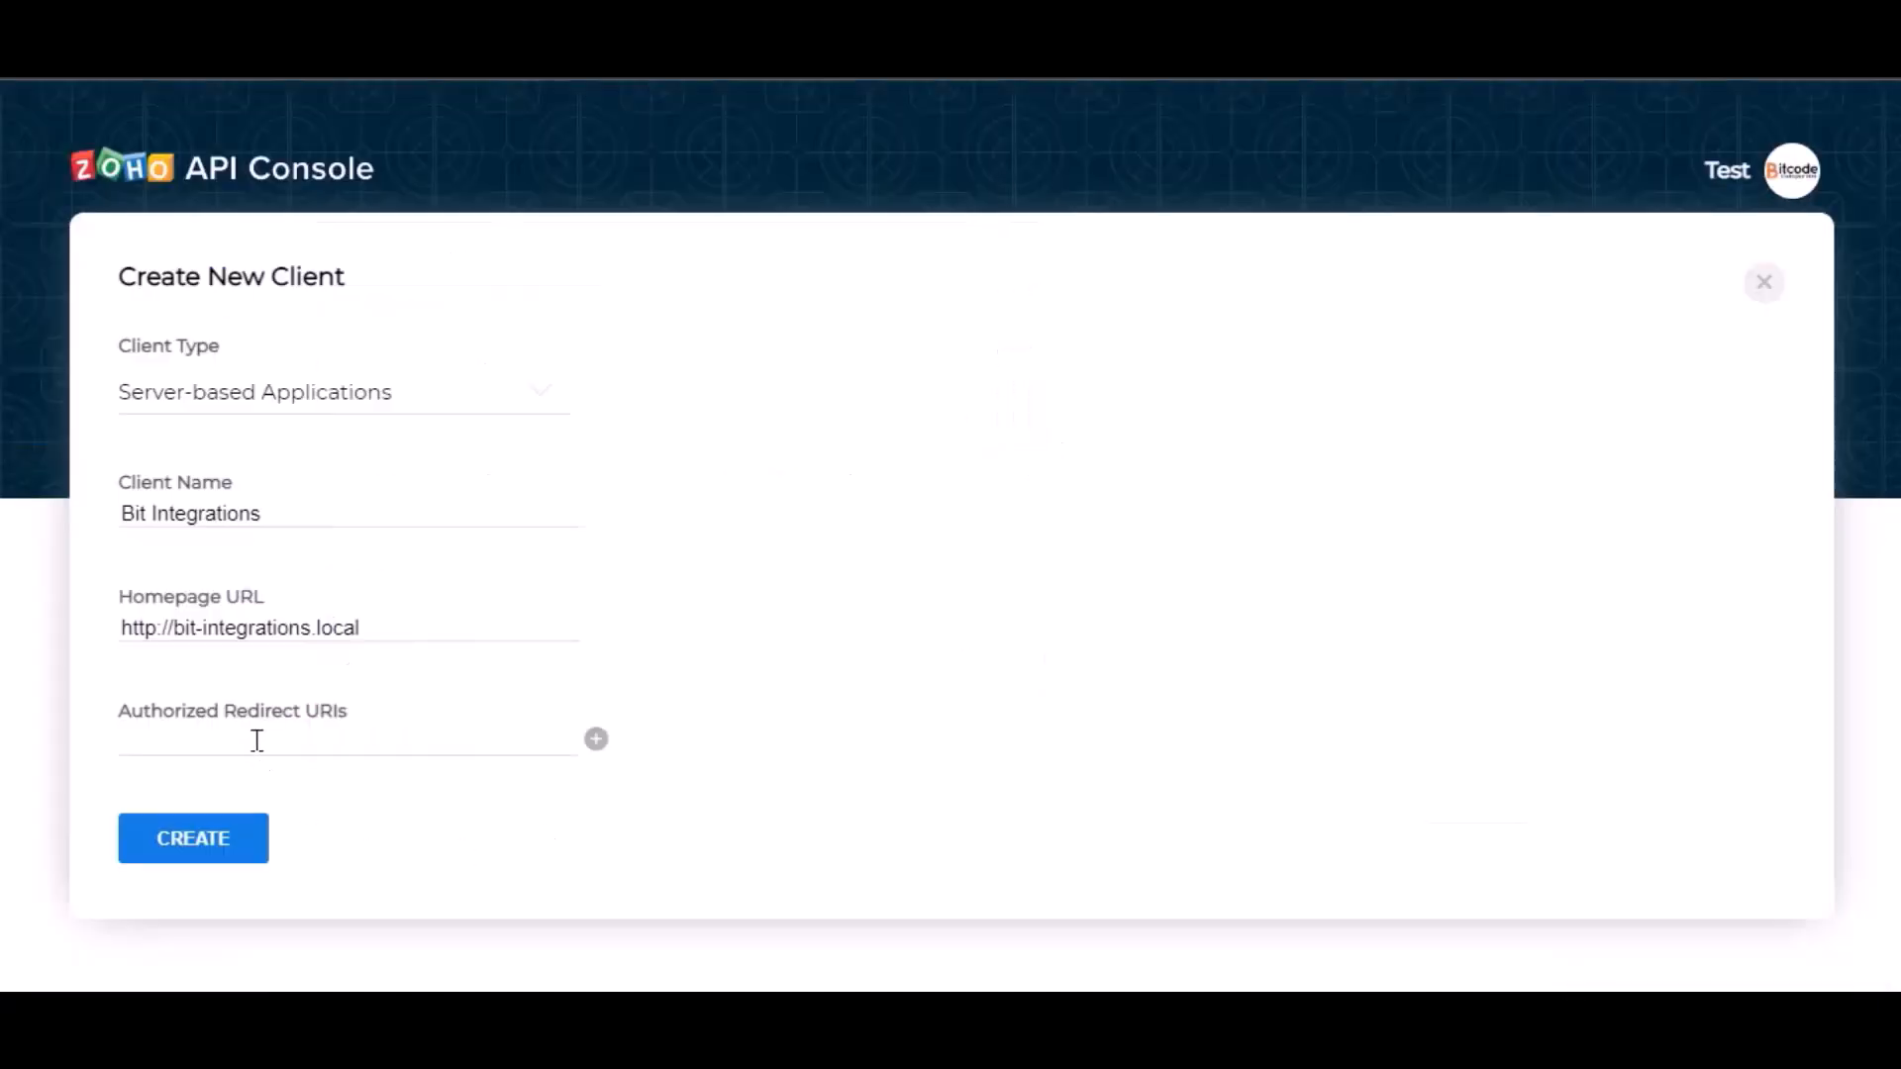
pyautogui.click(256, 741)
pyautogui.hotkey('ctrl', 'v')
pyautogui.click(538, 778)
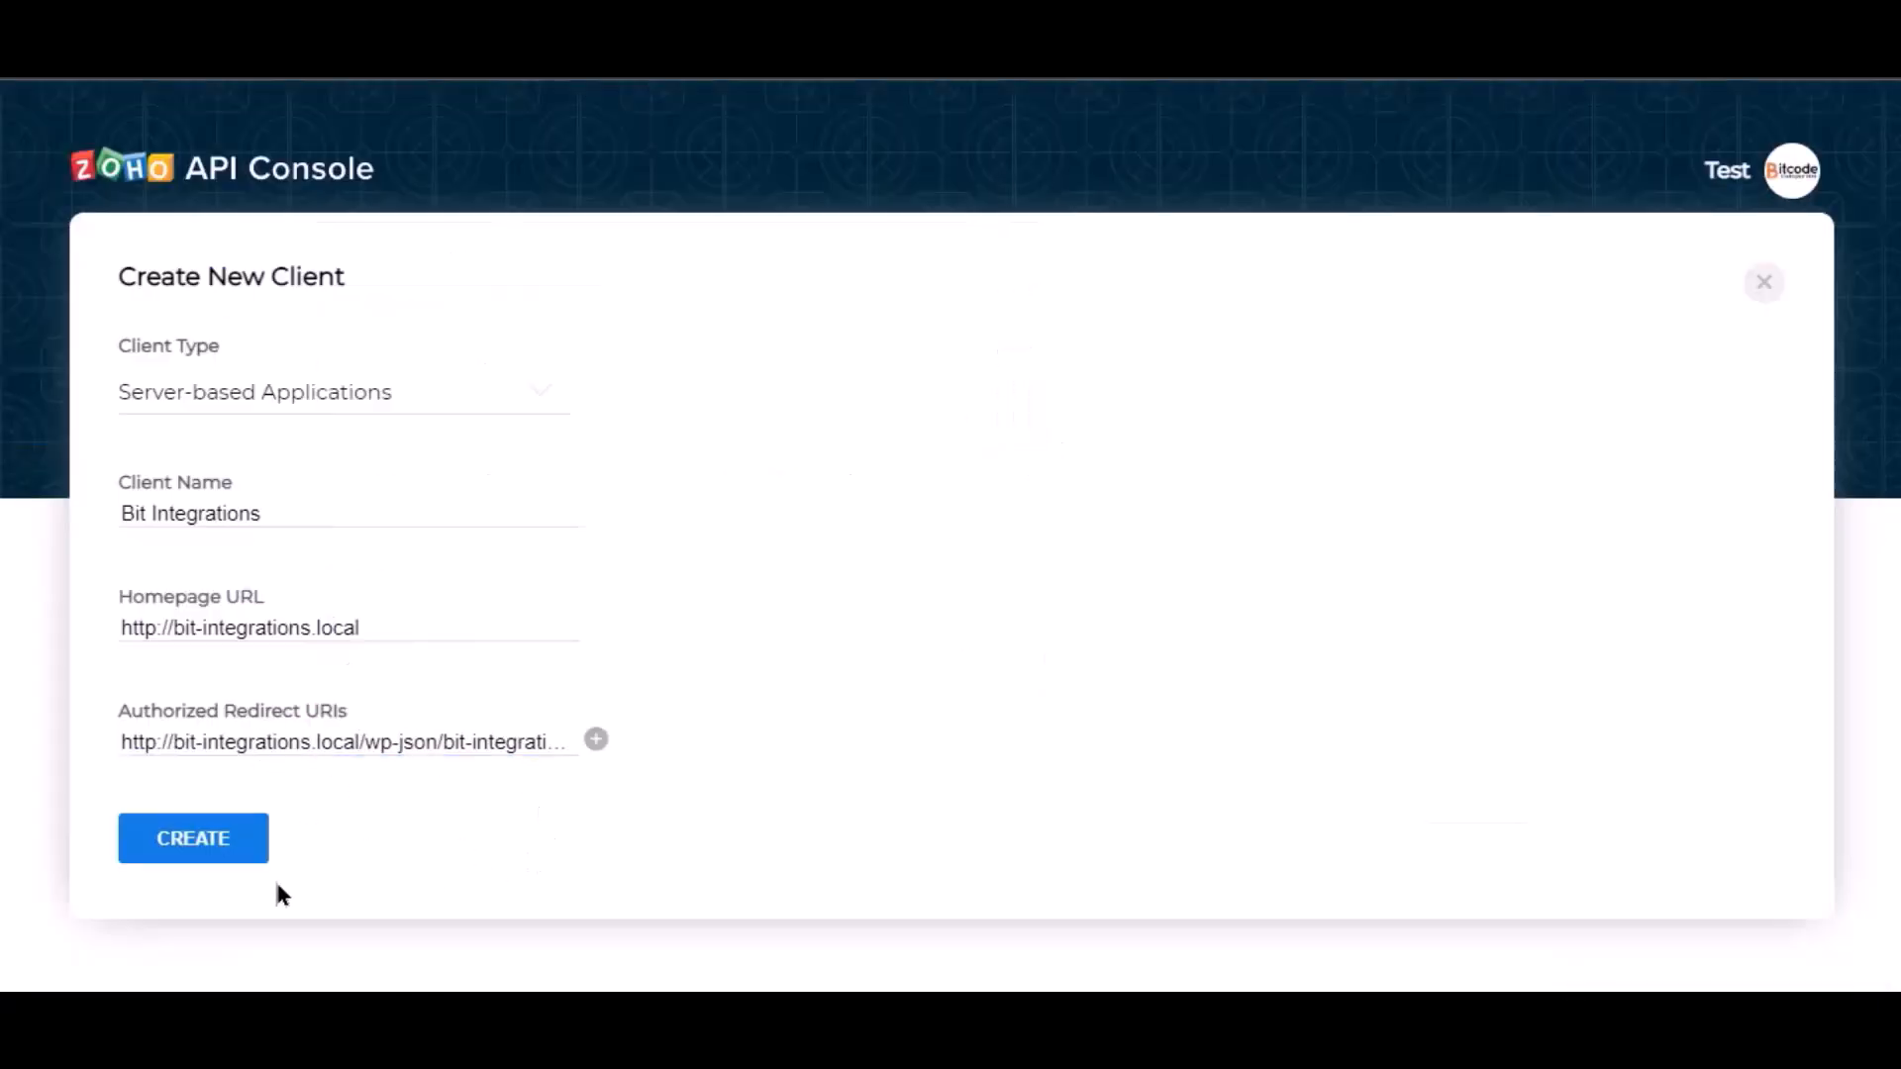
pyautogui.click(191, 845)
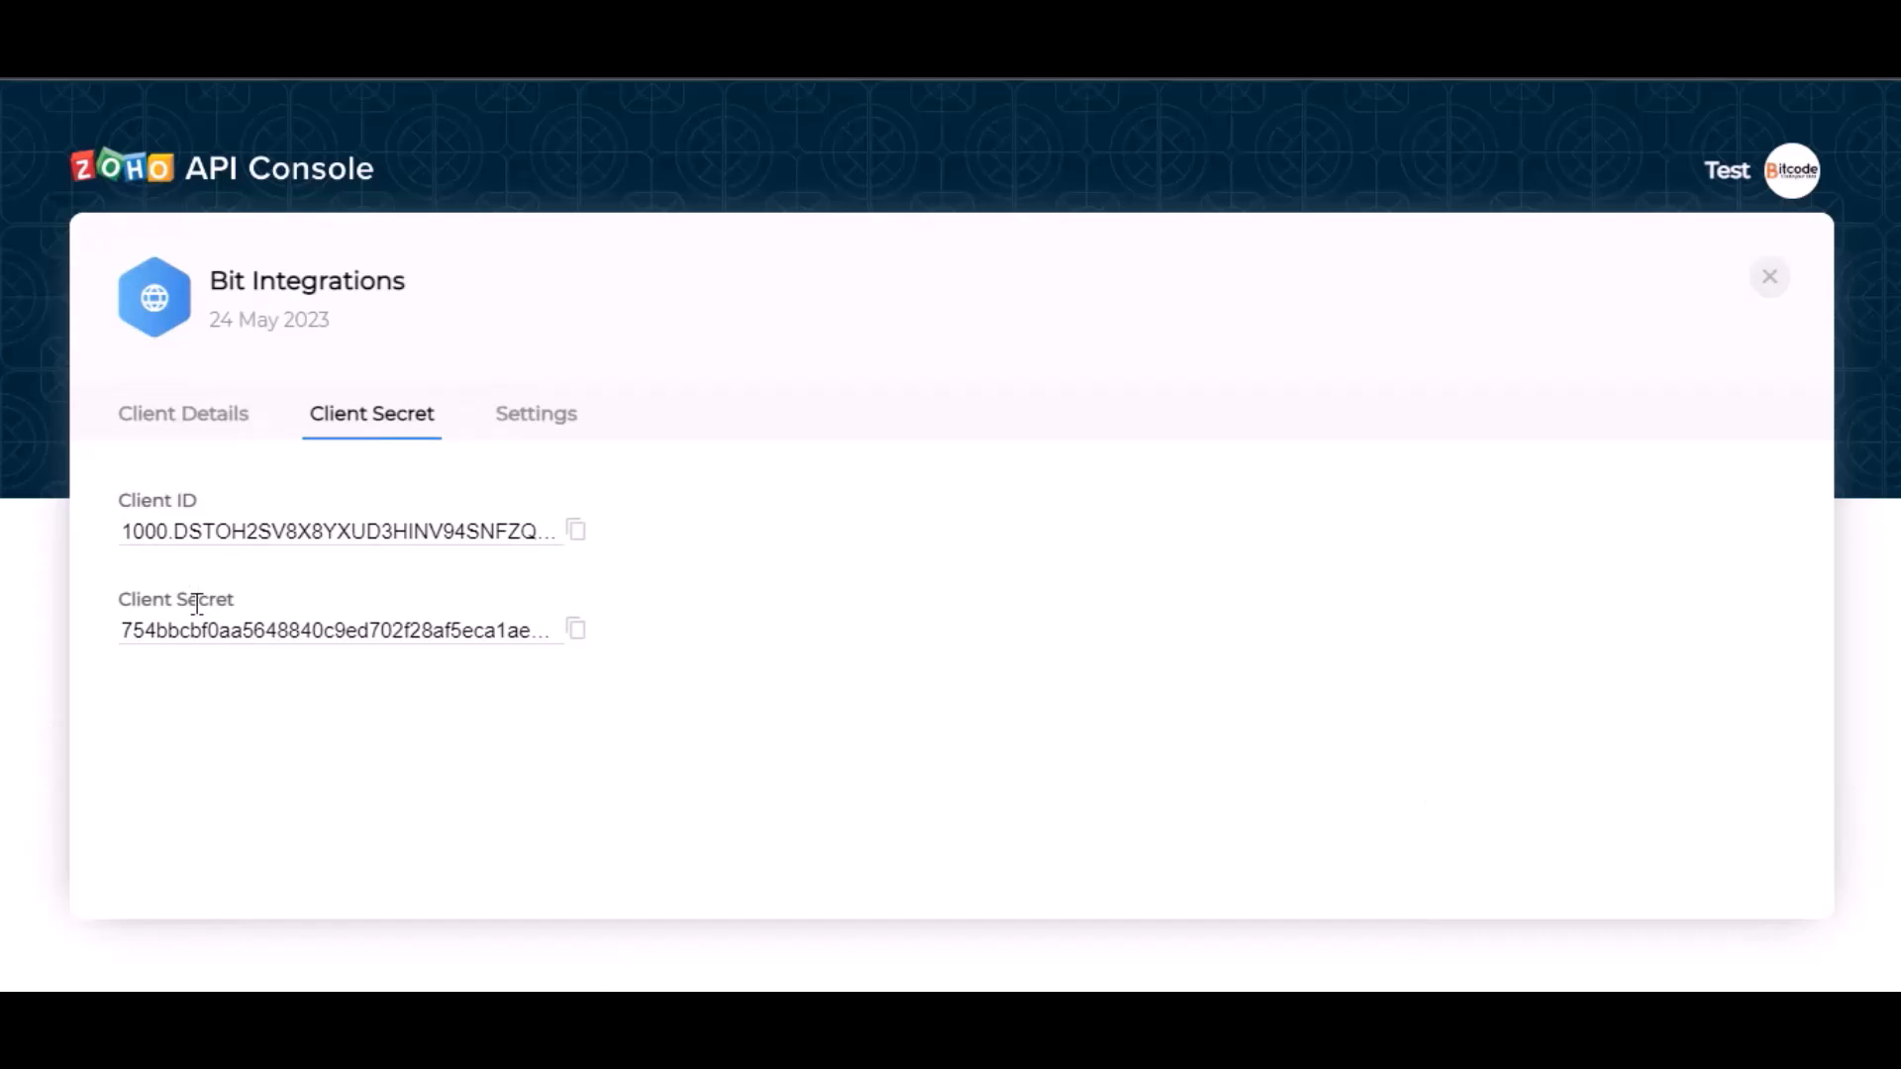
# Copy the client ID and client secret from the Zoho API Console into the integration settings and request authorization.
pyautogui.click(578, 539)
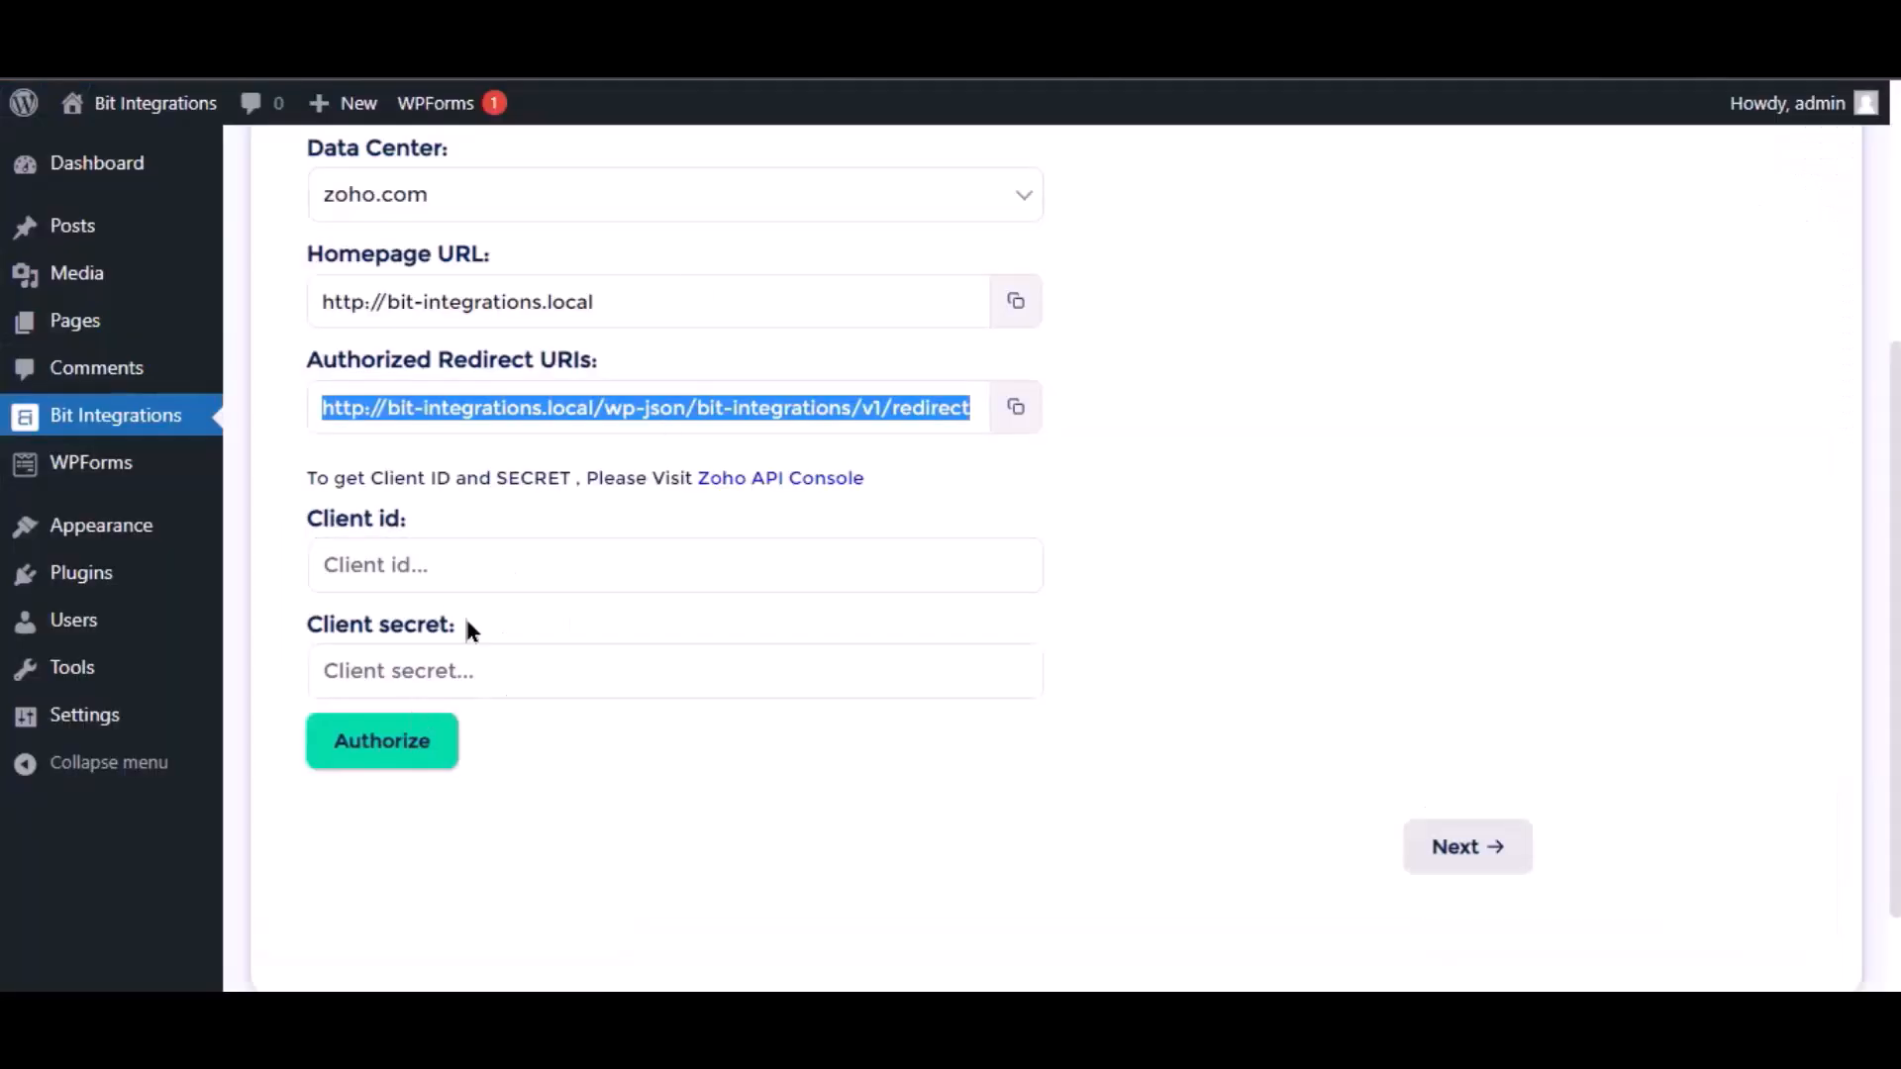
pyautogui.click(463, 566)
pyautogui.hotkey('ctrl', 'v')
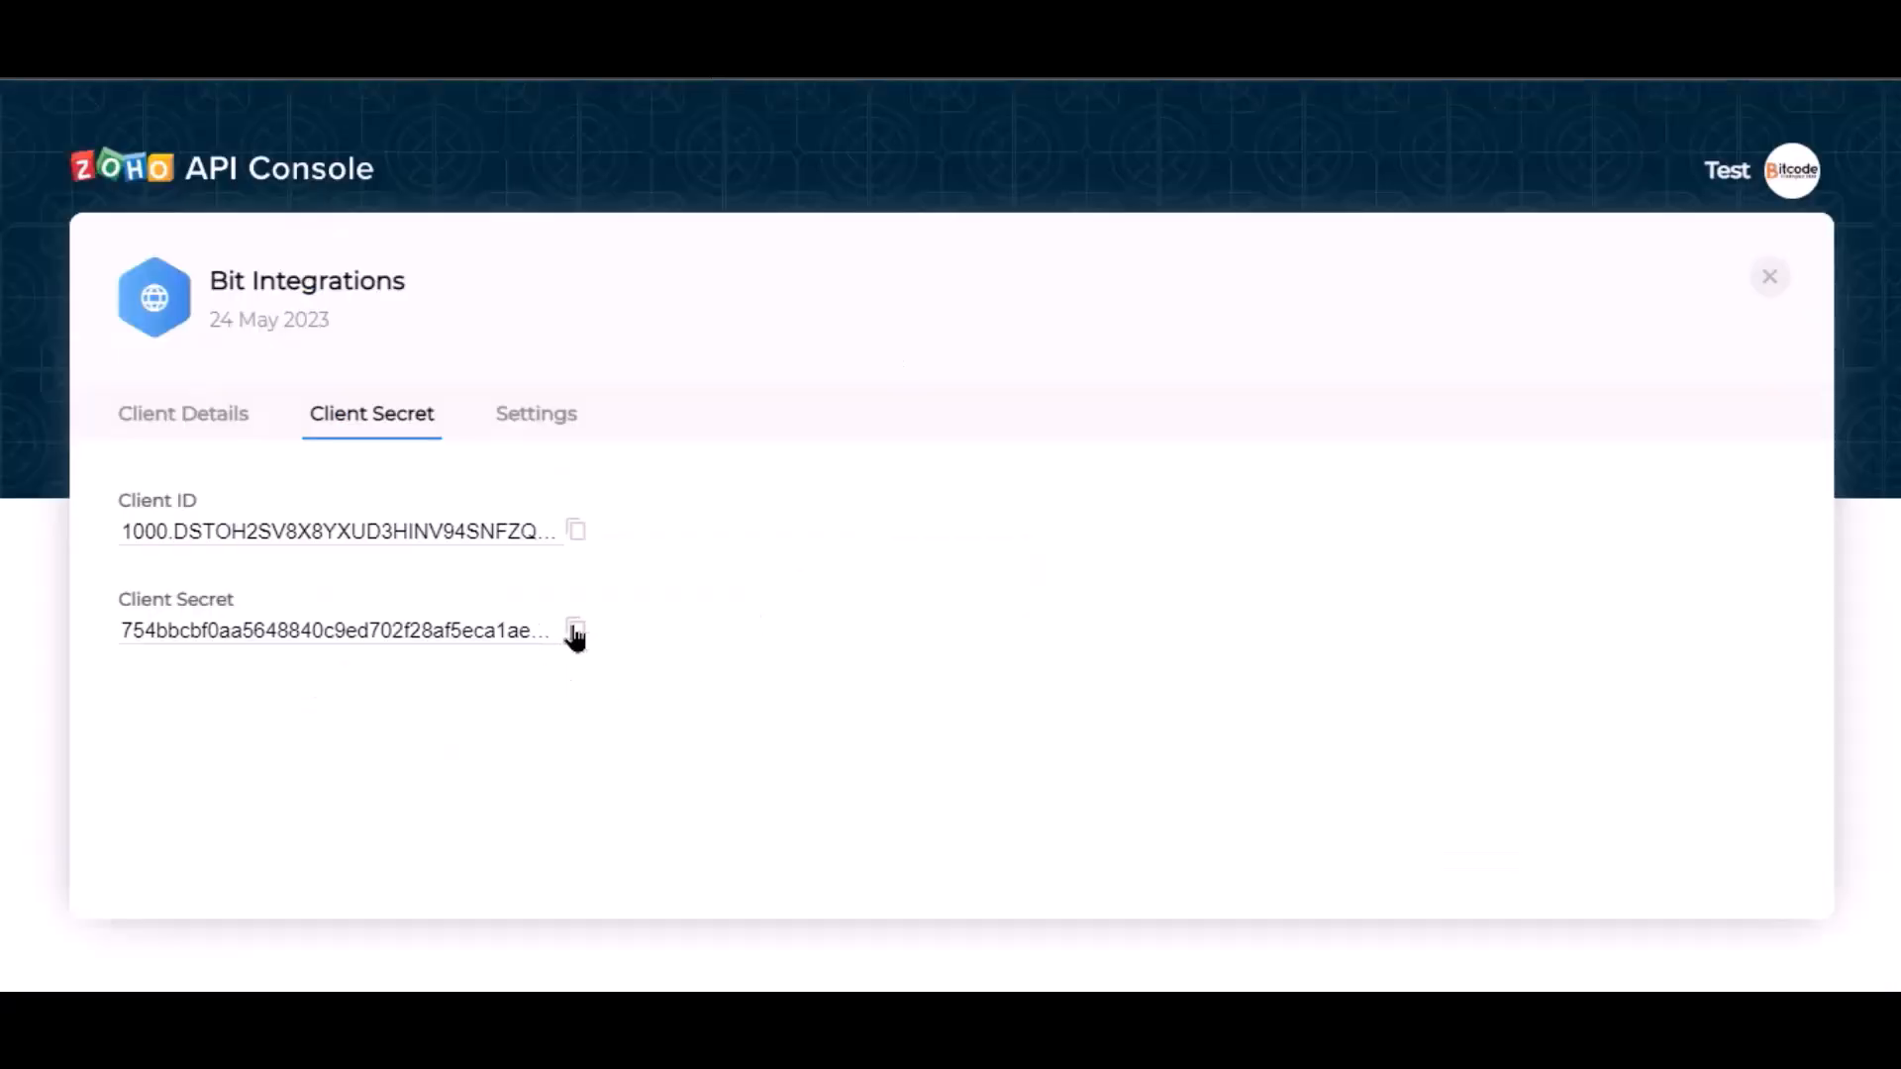
pyautogui.click(575, 634)
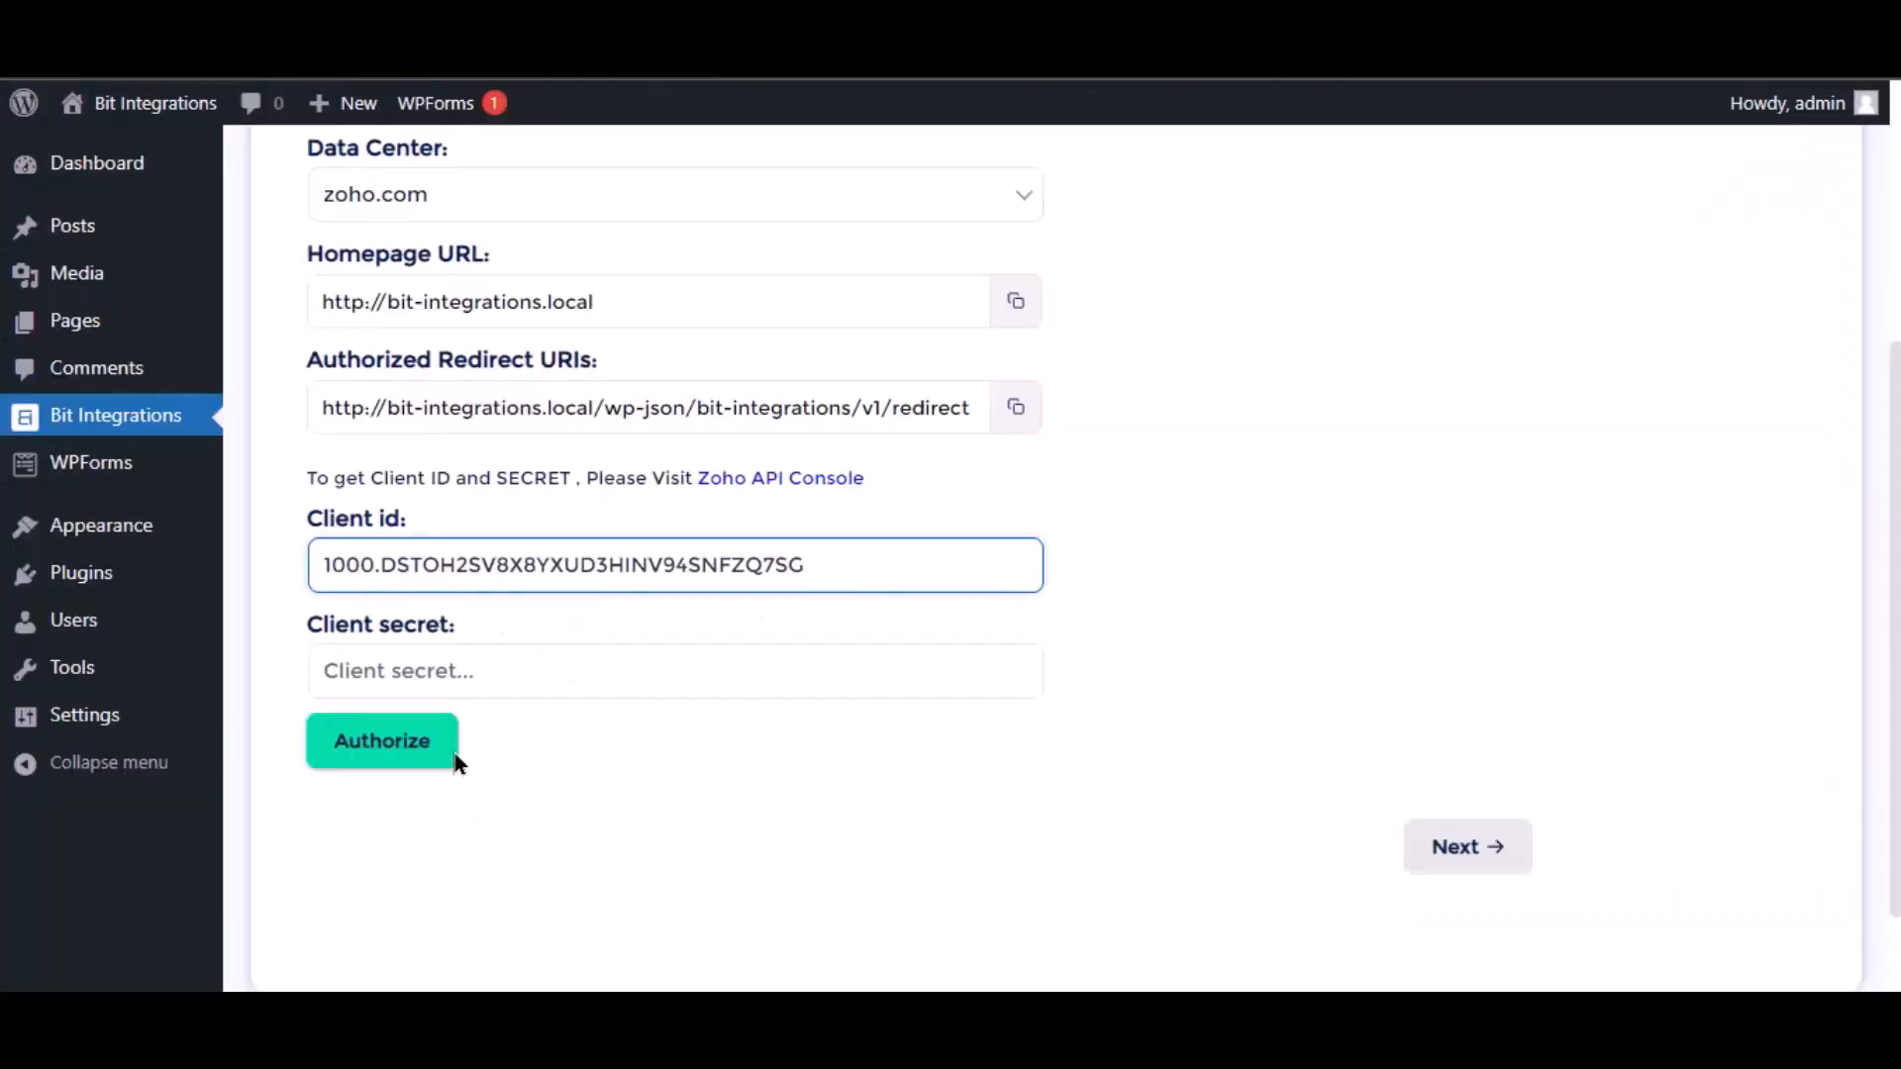
pyautogui.click(443, 674)
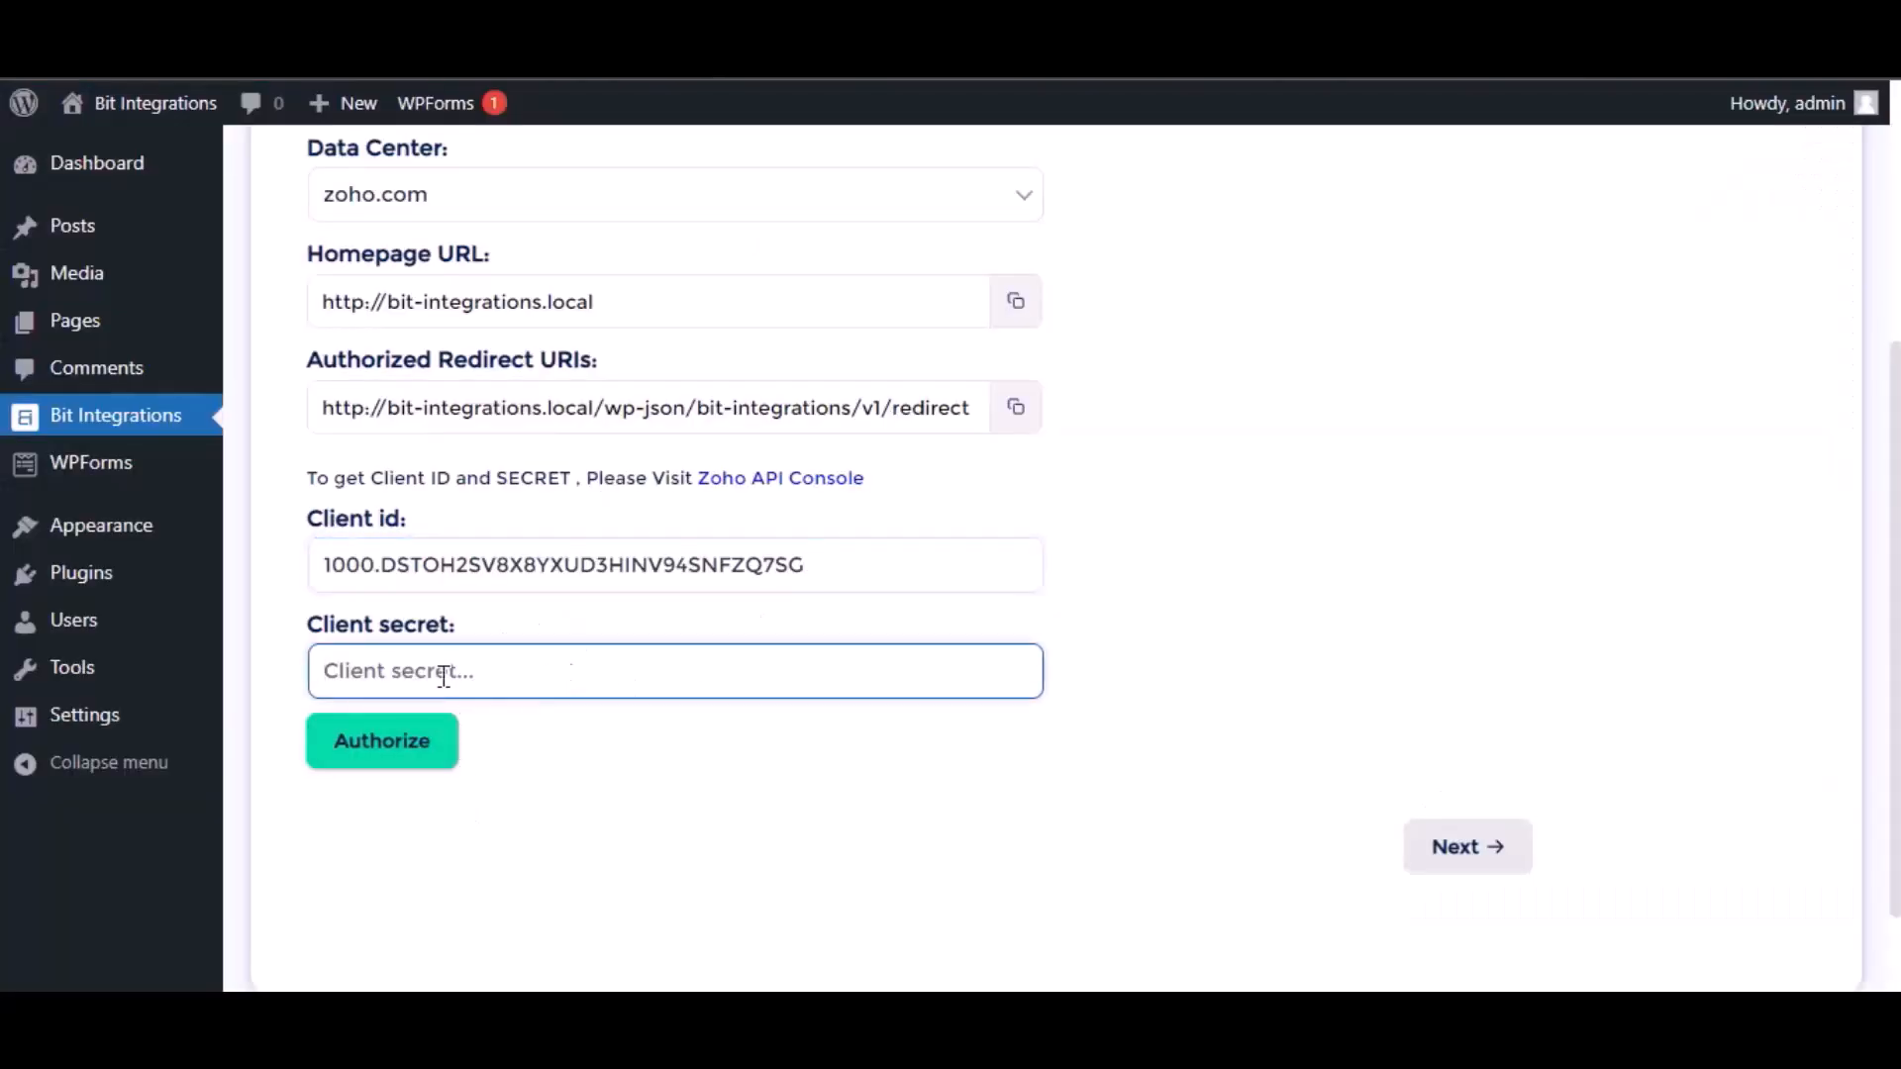
pyautogui.hotkey('ctrl', 'v')
pyautogui.click(614, 804)
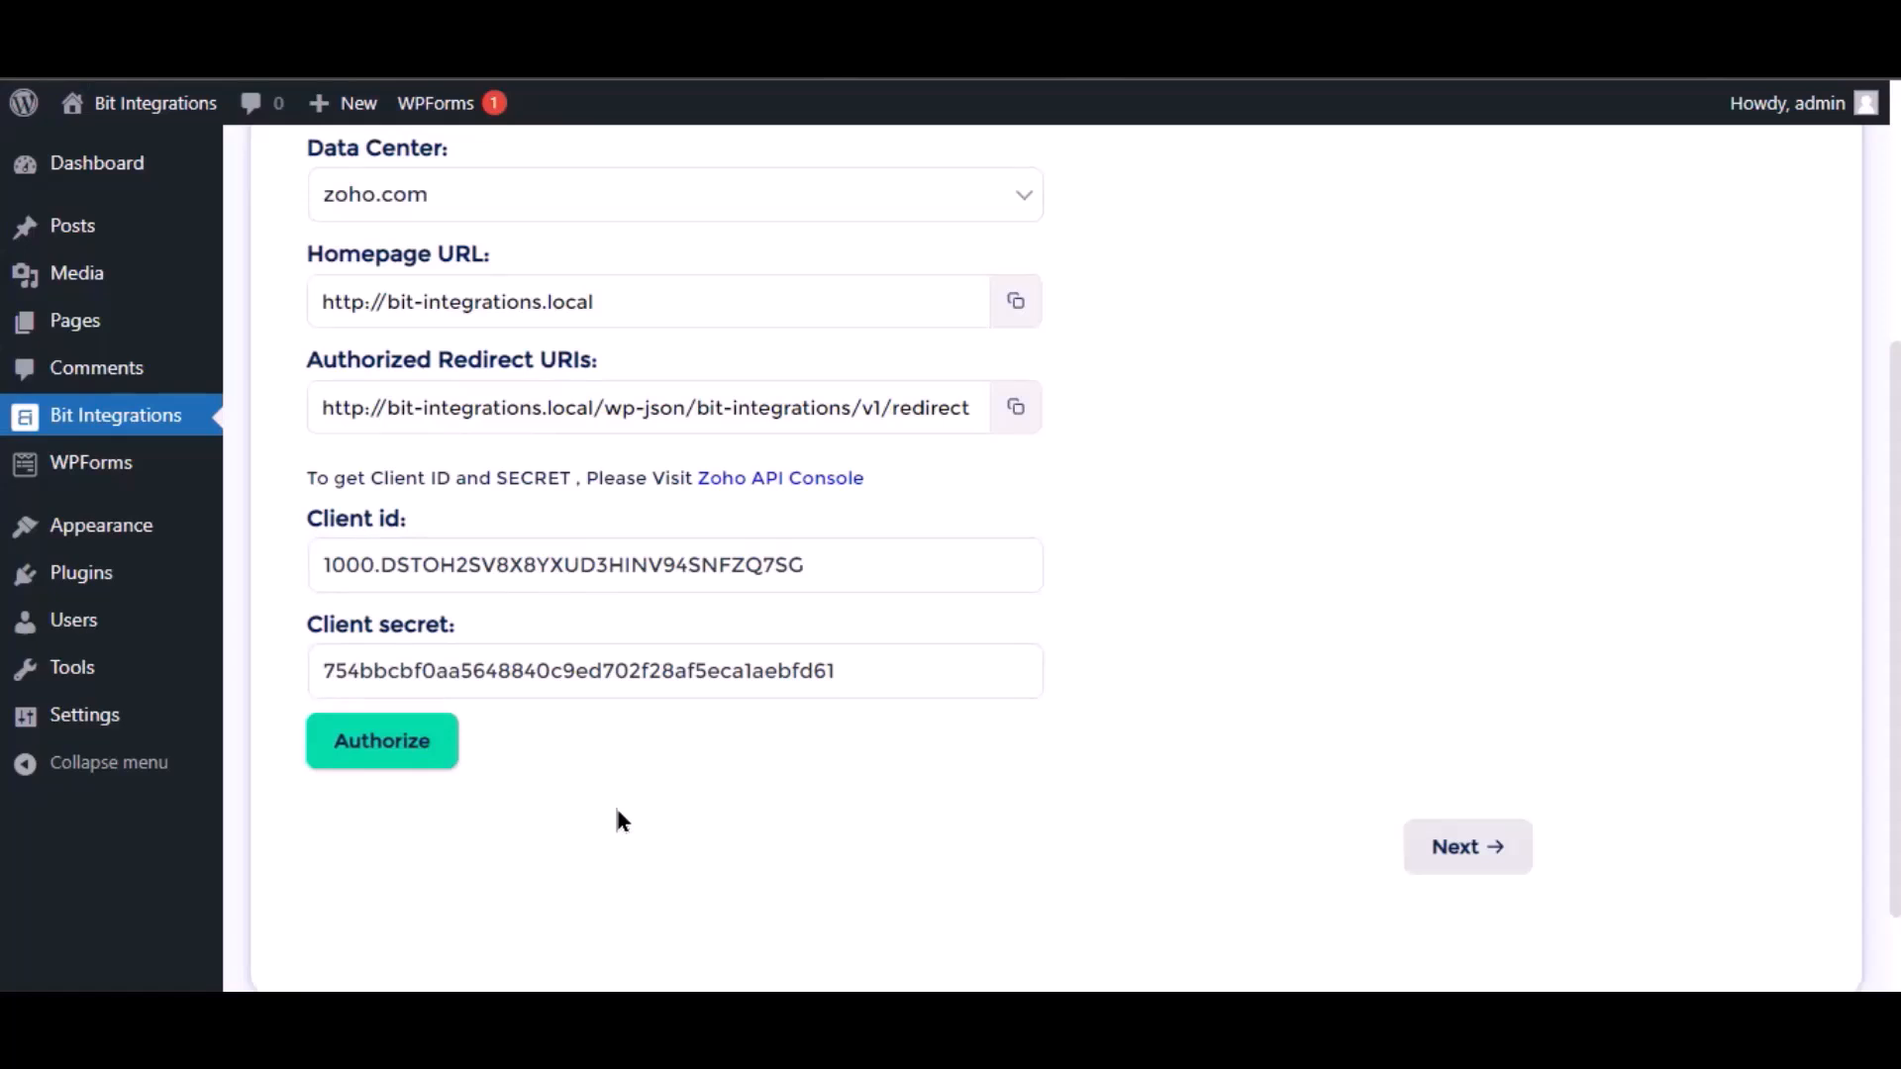
pyautogui.click(405, 757)
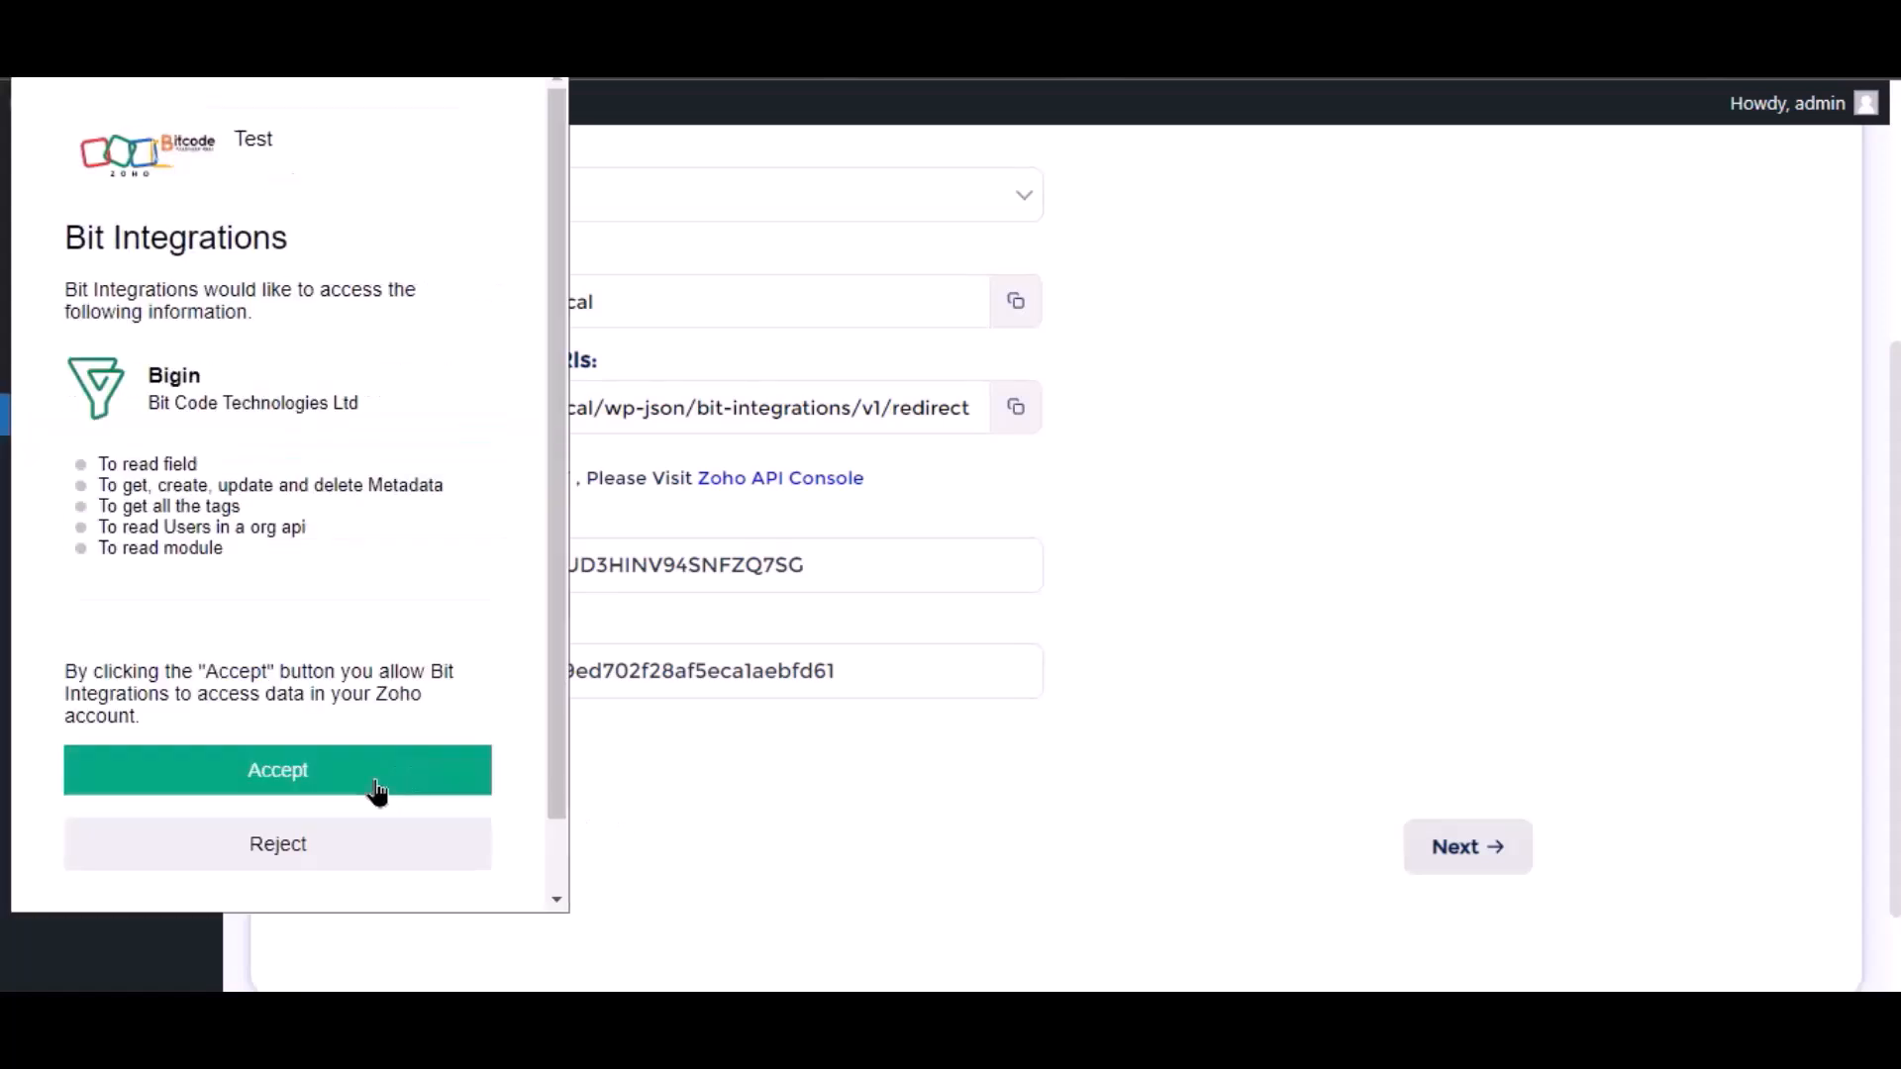
# Grant Bit Integrations access to the Bigin account and choose Contacts as the integration's module.
pyautogui.click(378, 789)
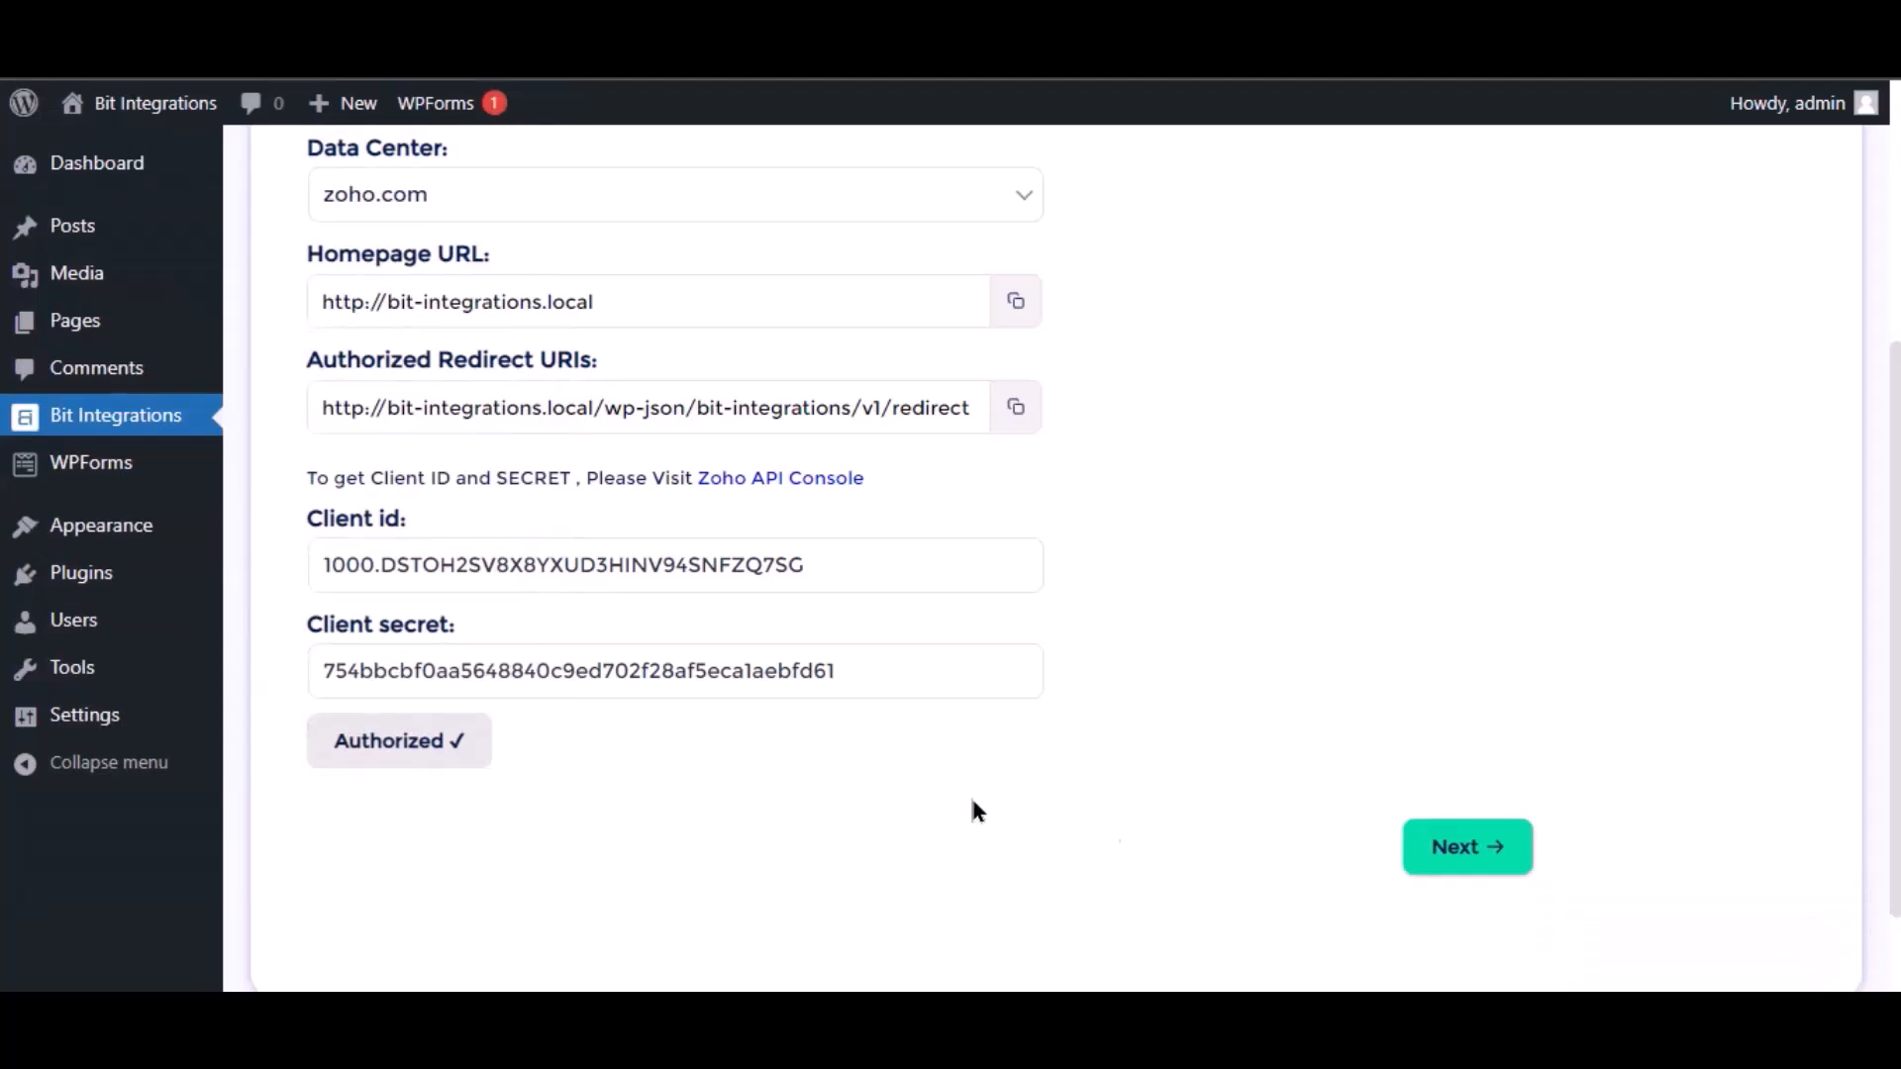
pyautogui.click(1485, 861)
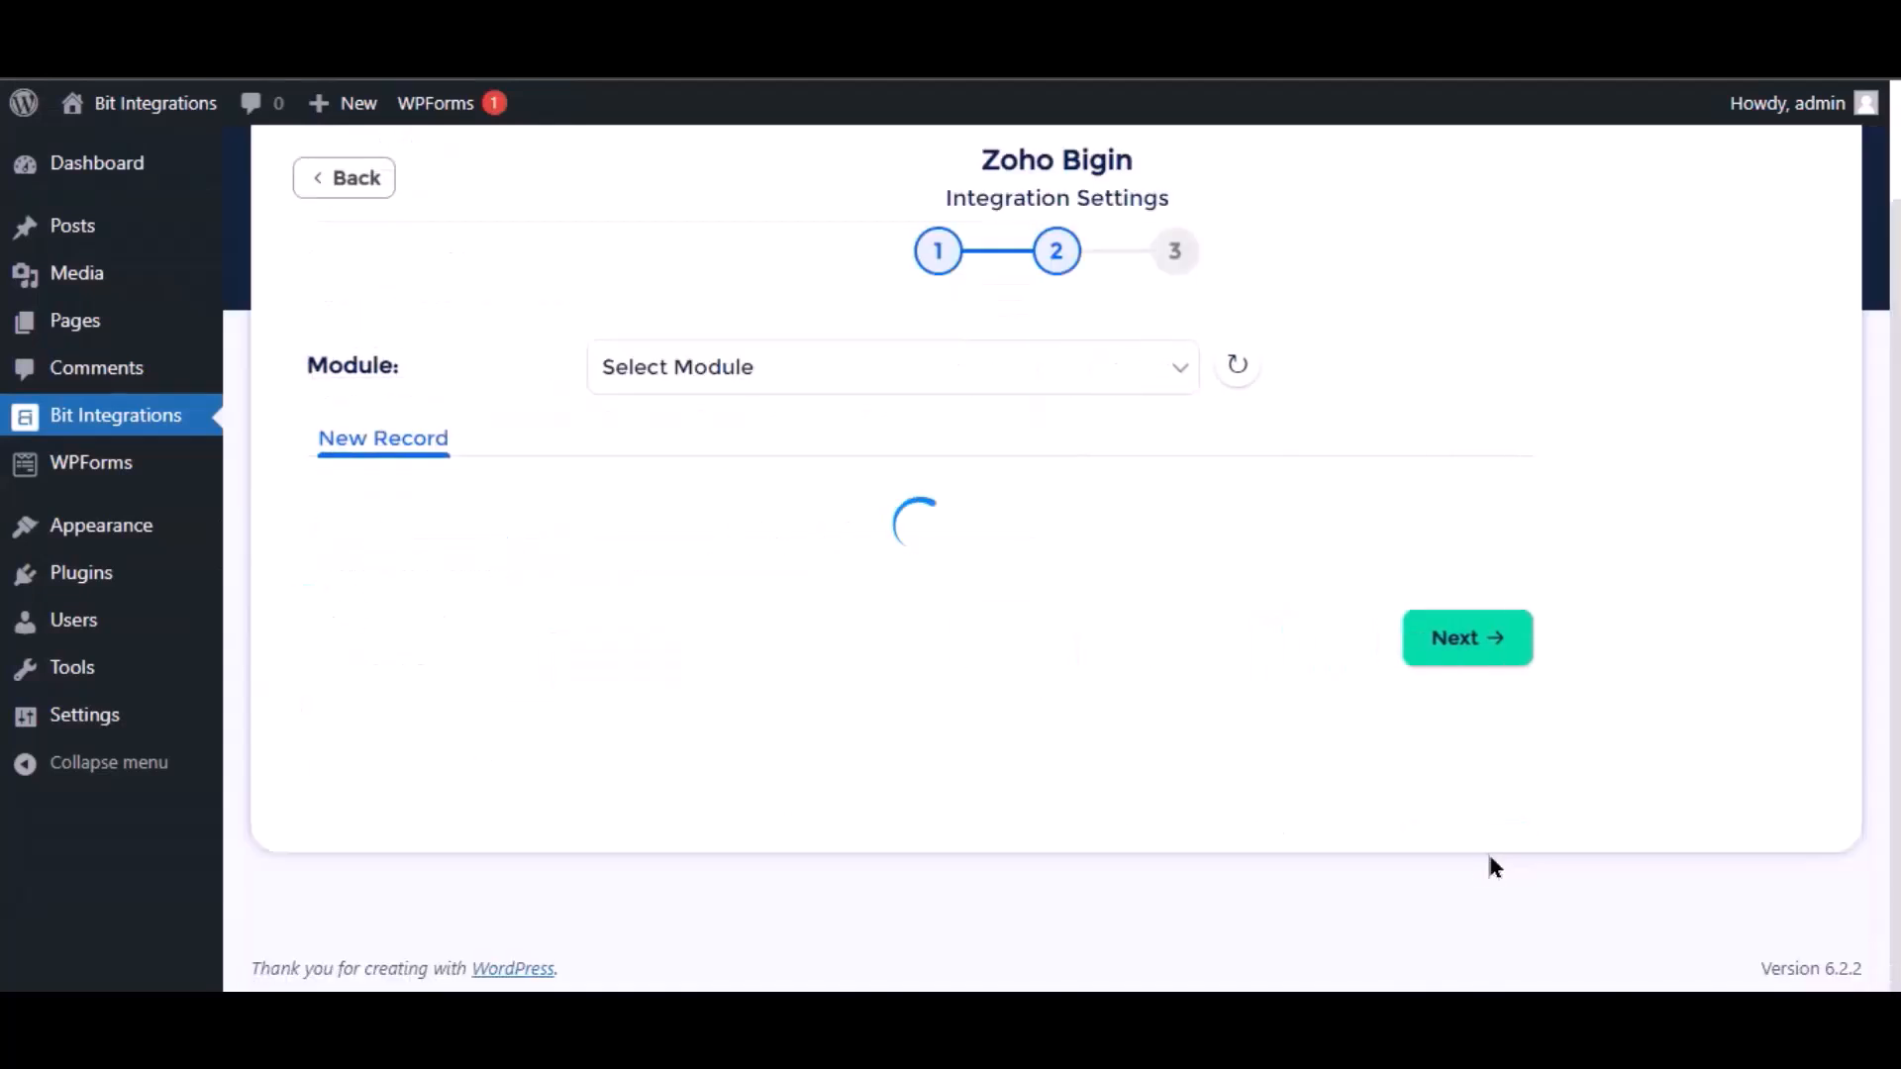
pyautogui.click(895, 371)
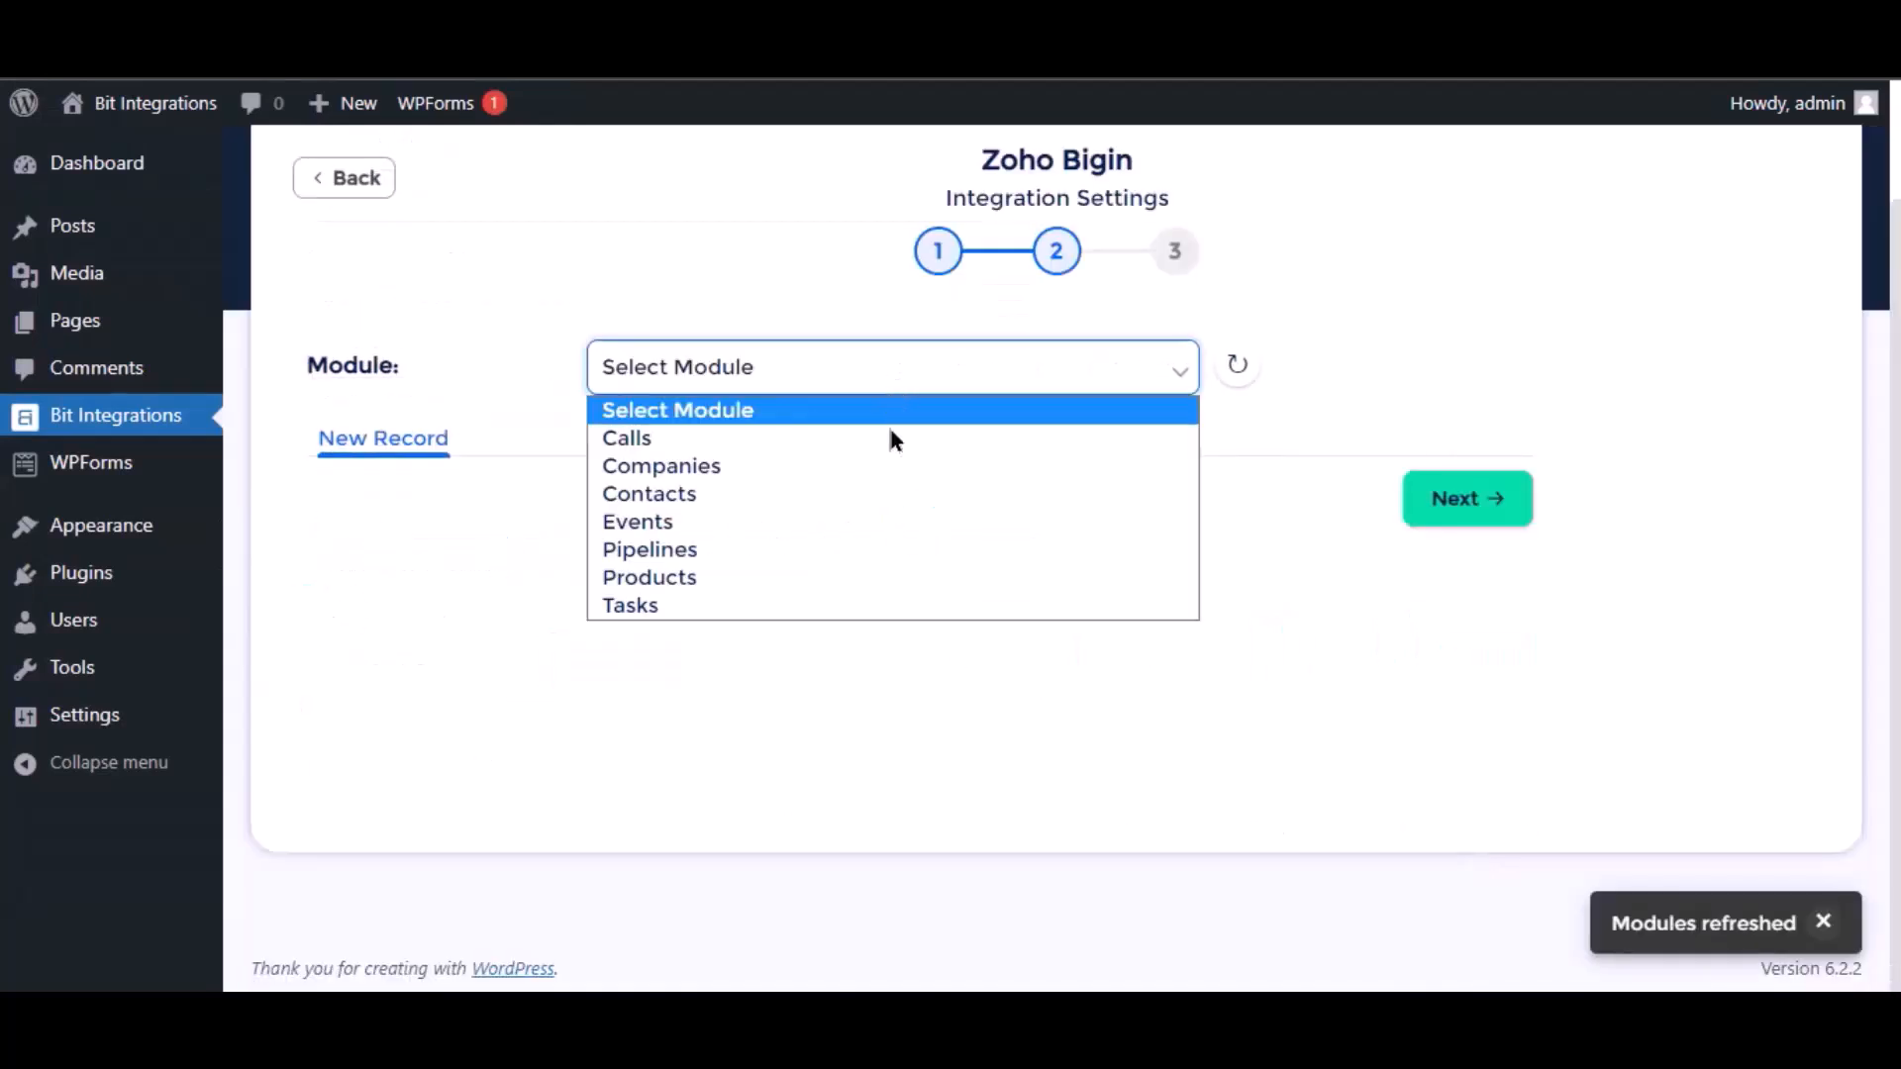
pyautogui.click(684, 495)
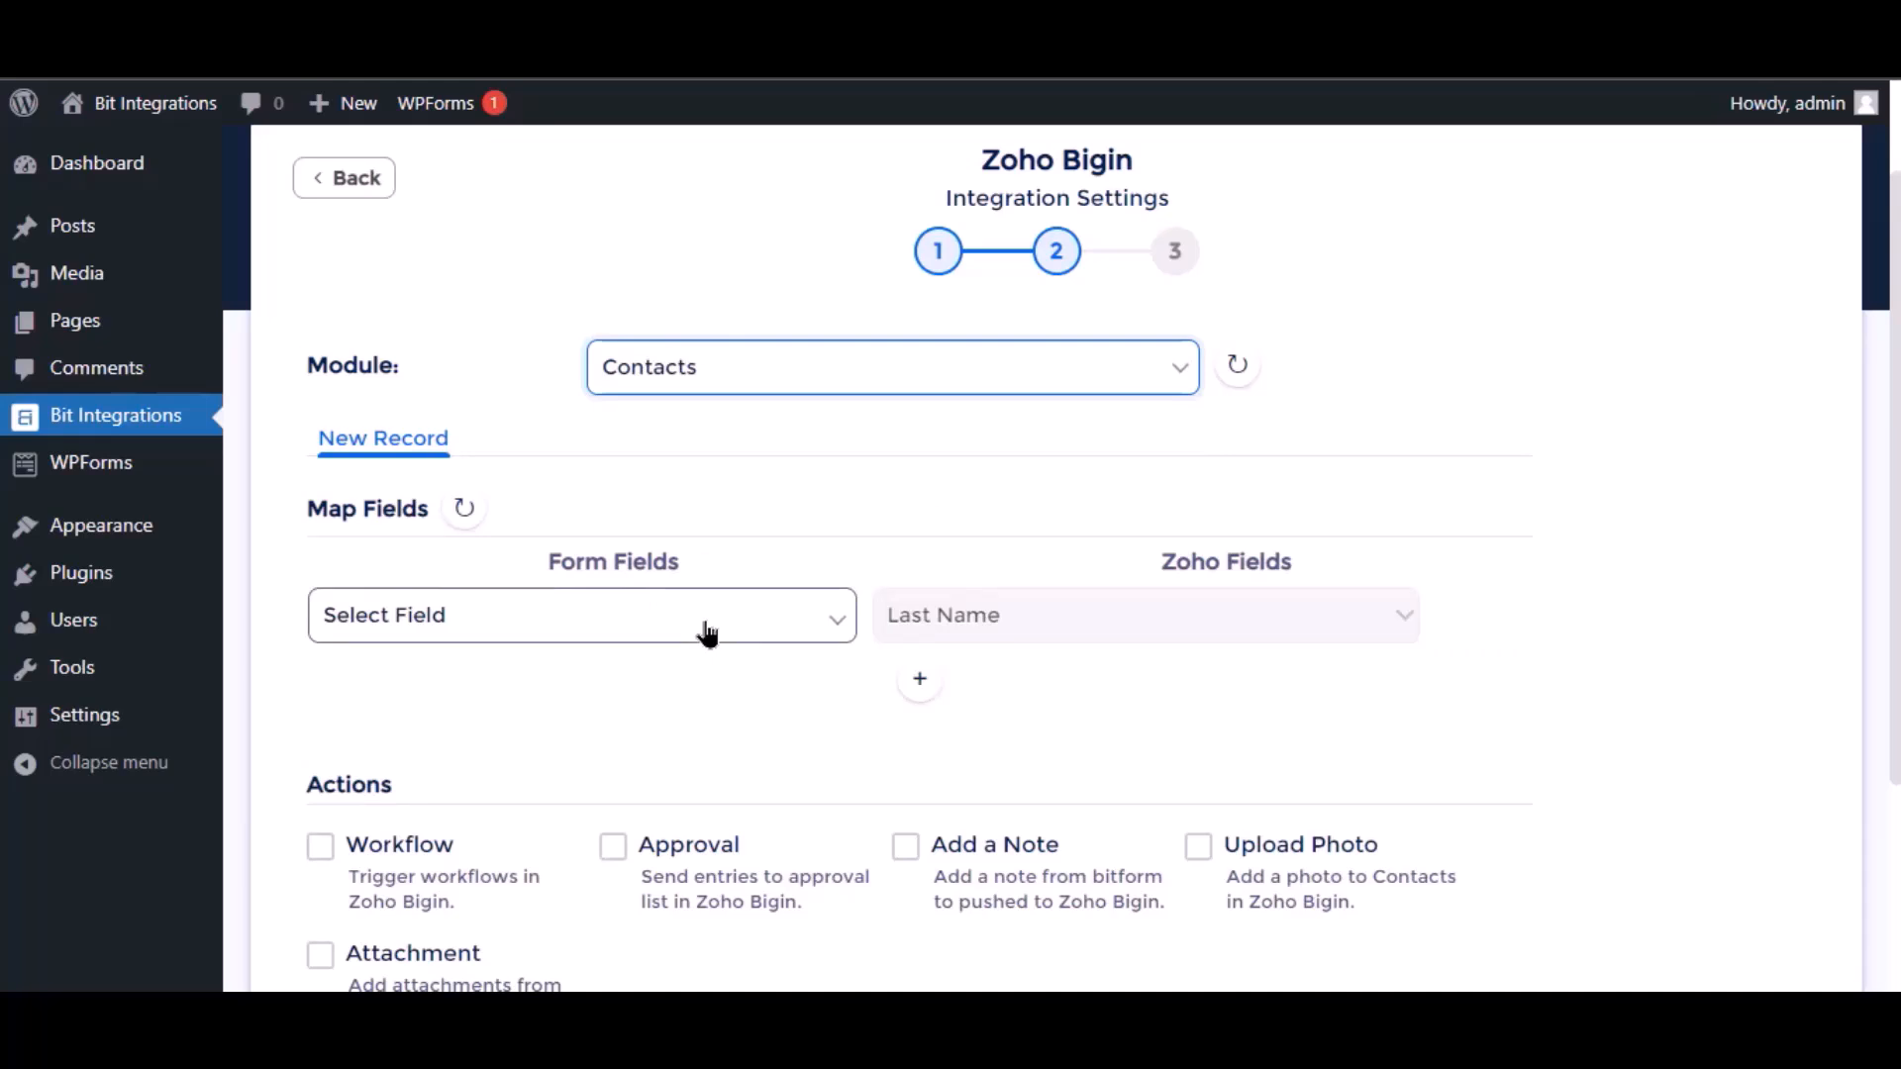
# Map the form's Name field to Zoho's Last Name, and add a second mapping from the form's Email to Zoho's Email.
pyautogui.click(707, 633)
pyautogui.click(481, 726)
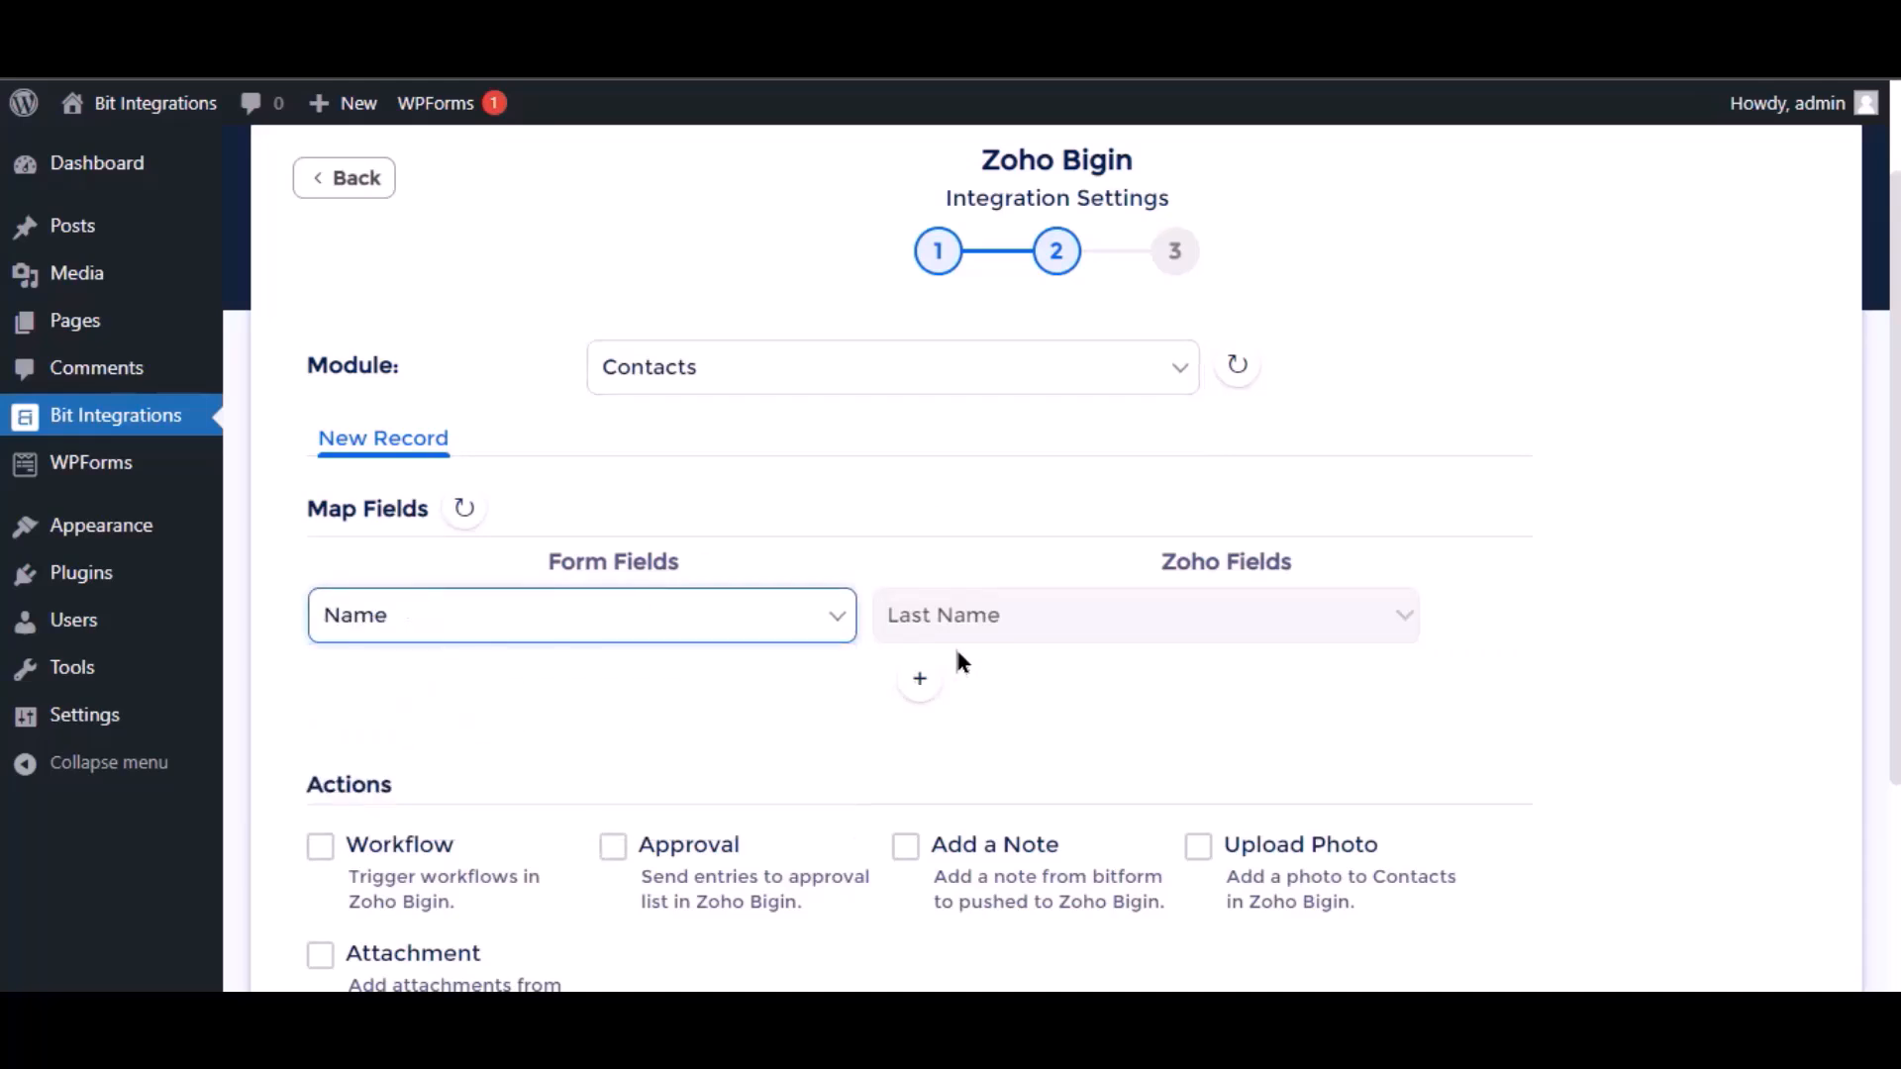
pyautogui.click(920, 680)
pyautogui.click(556, 683)
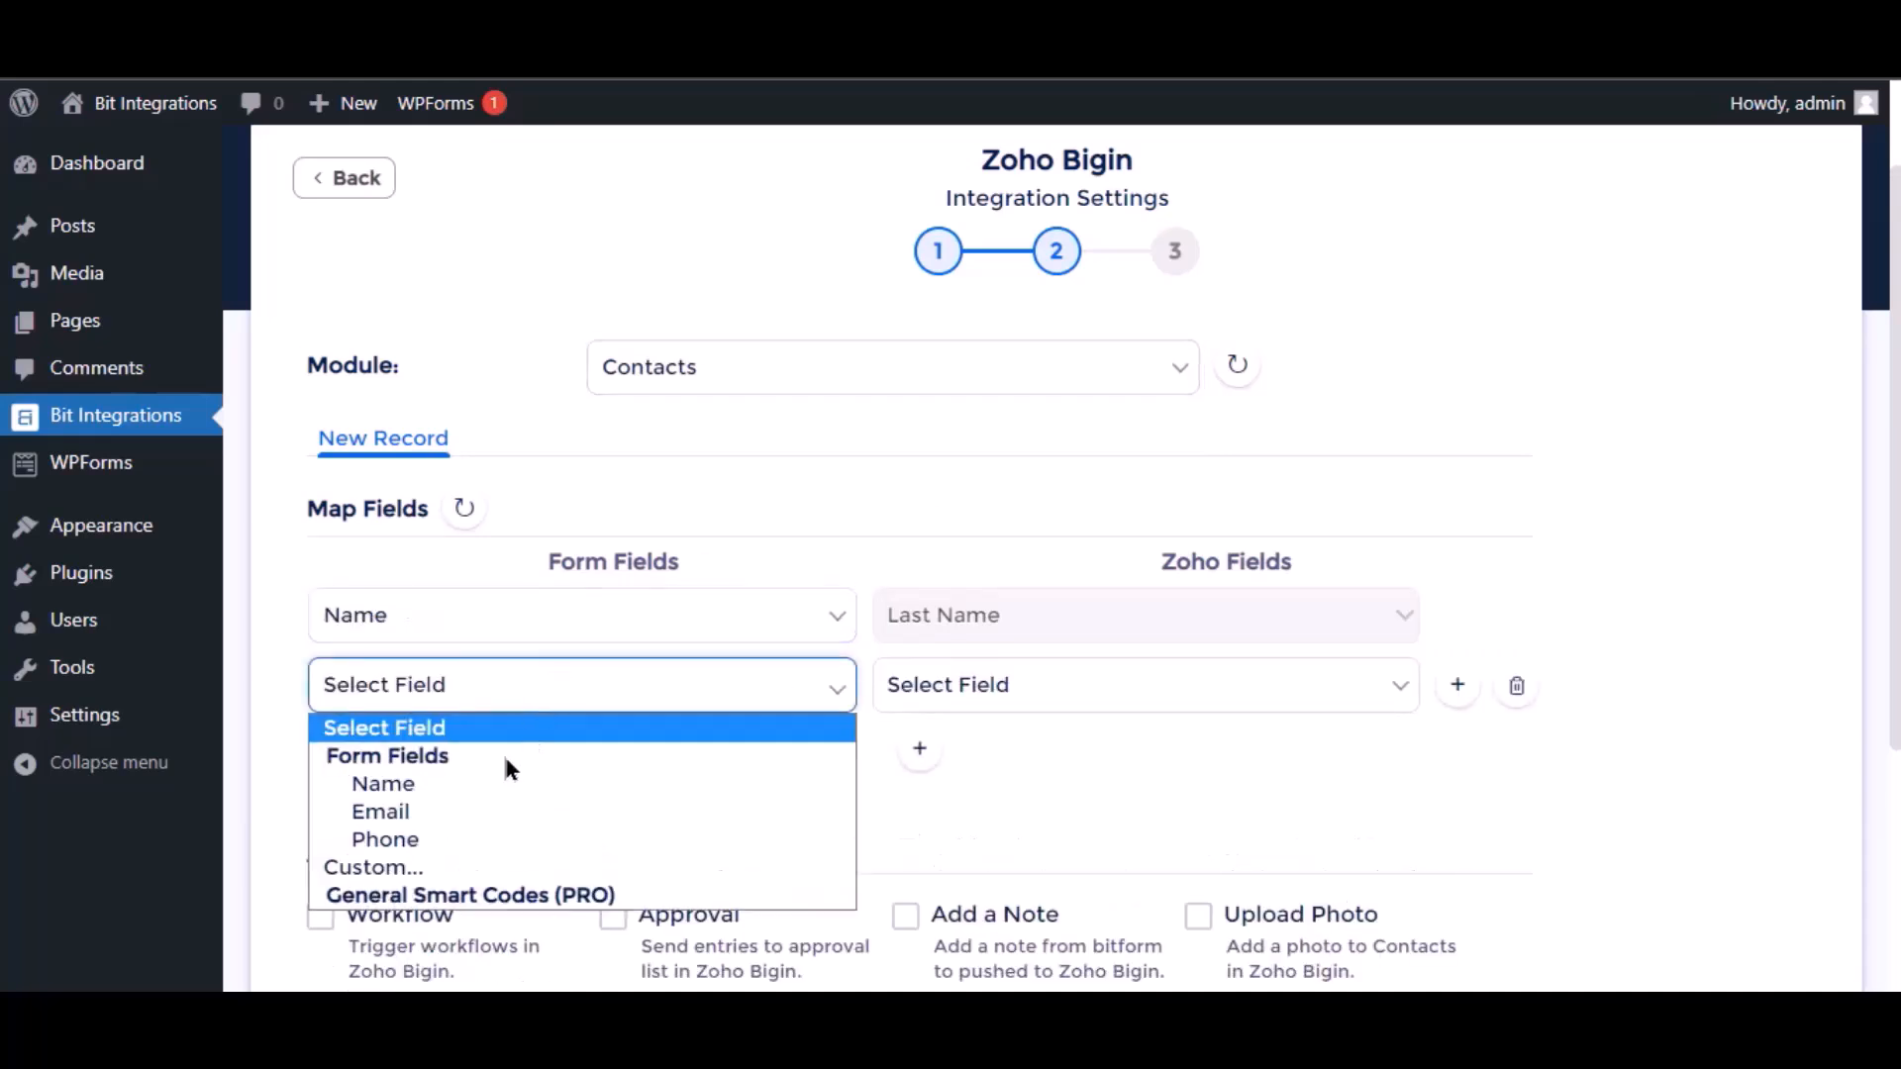
pyautogui.click(487, 818)
pyautogui.click(1082, 698)
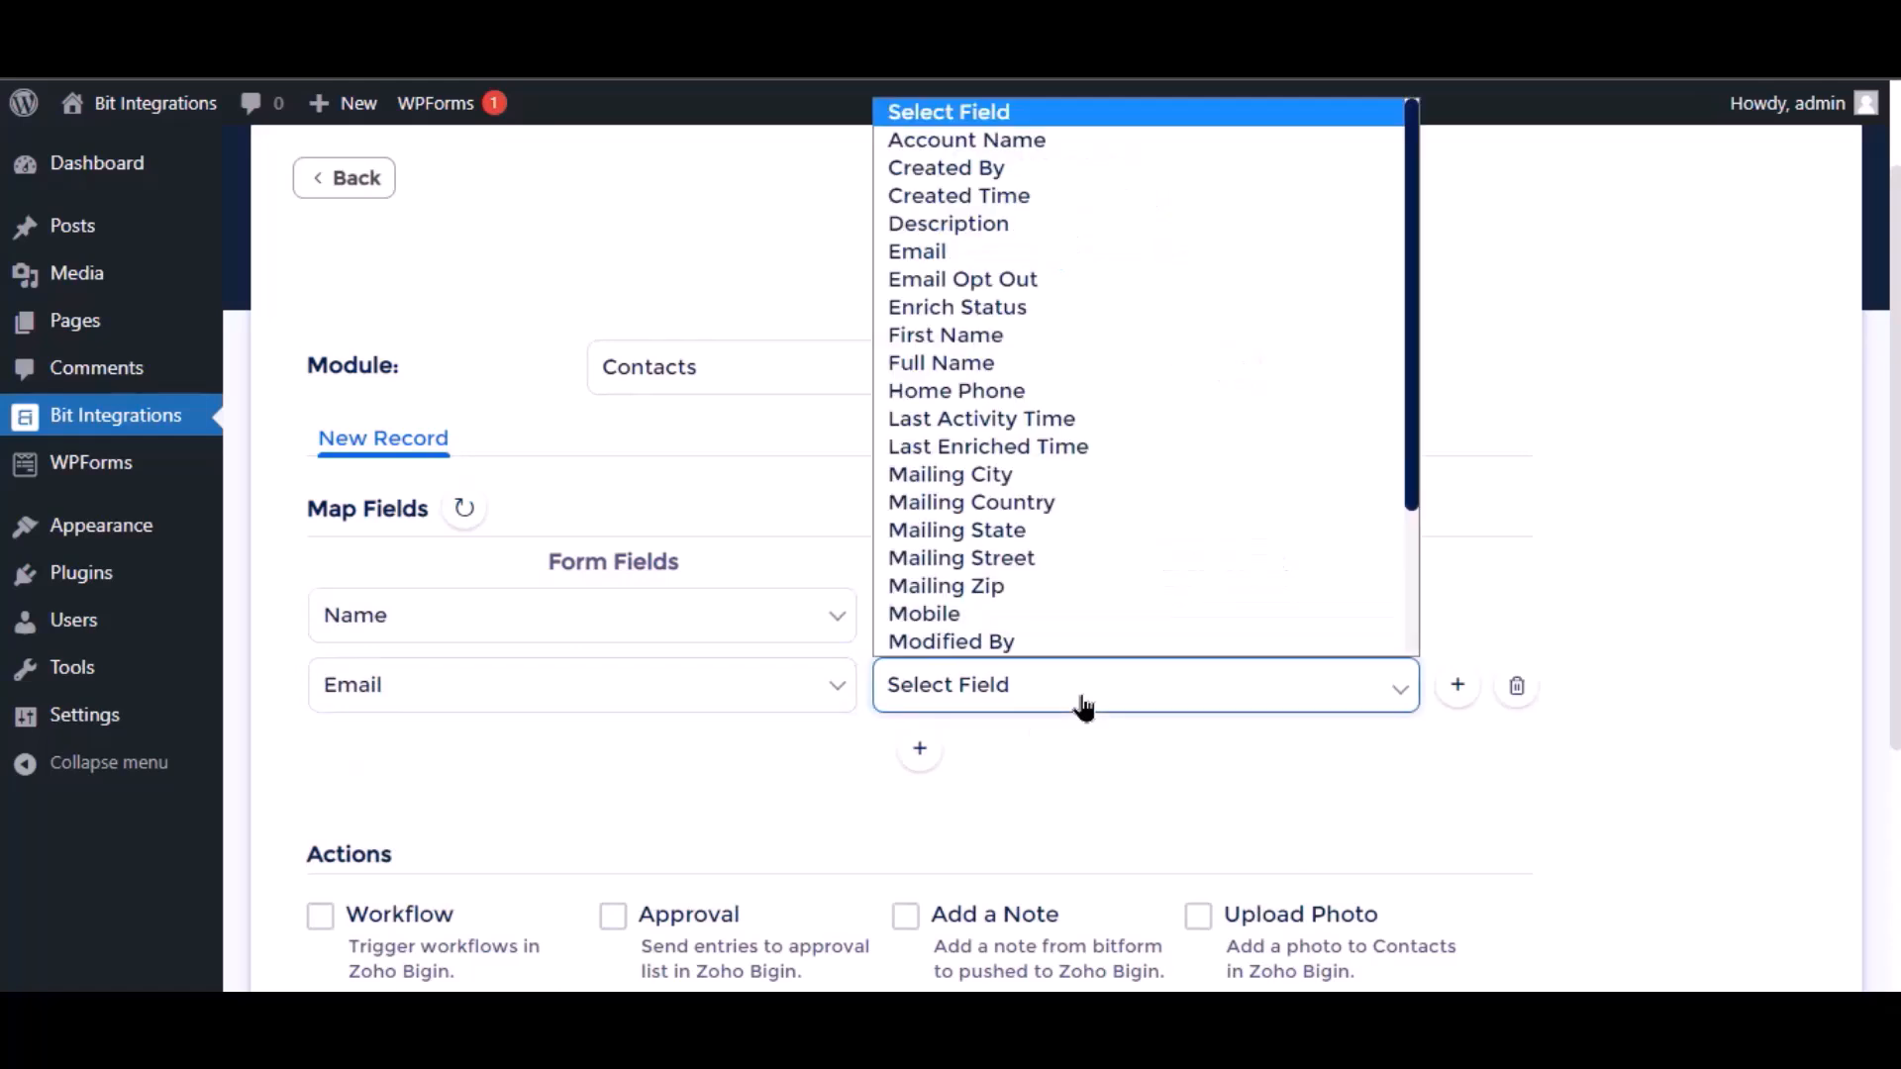
pyautogui.click(978, 257)
# Leave all optional actions unselected, then finish and save the Zoho Bigin integration.
pyautogui.scroll(-3, 831, 762)
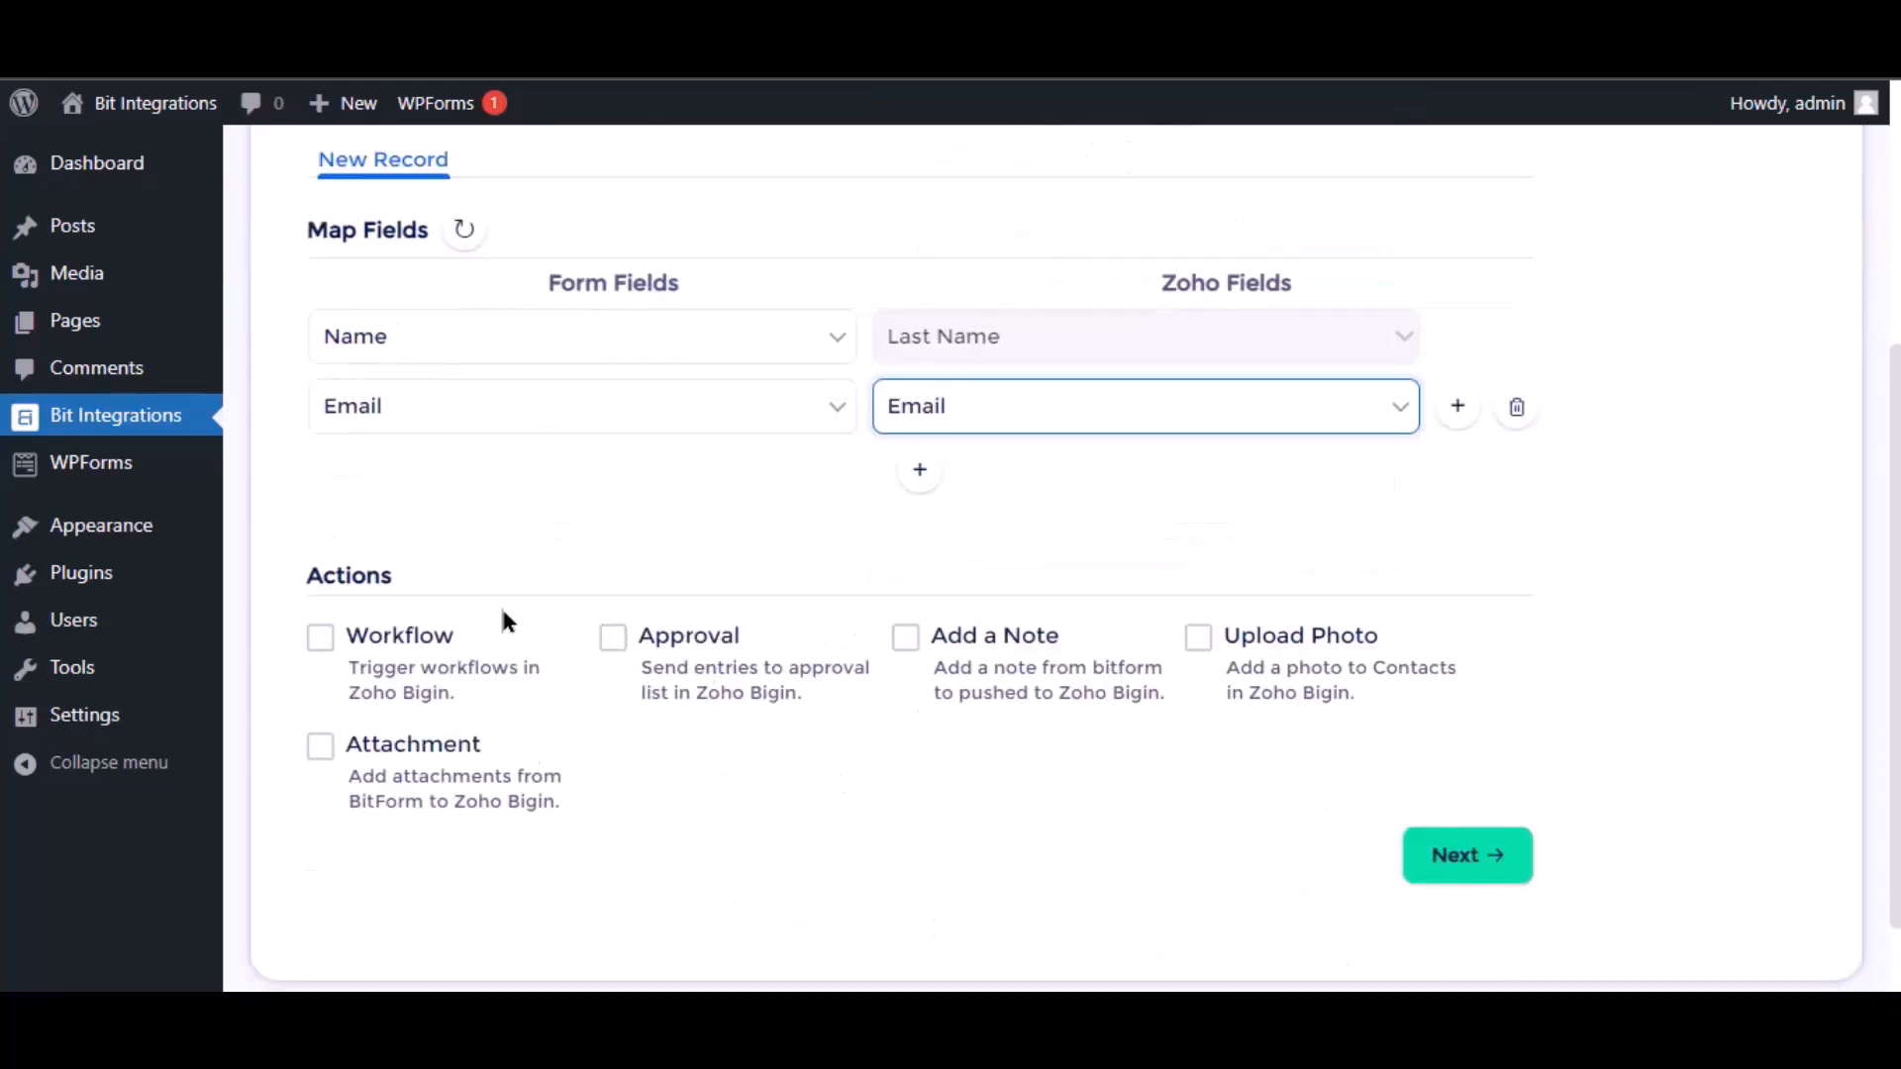
pyautogui.scroll(-1, 502, 613)
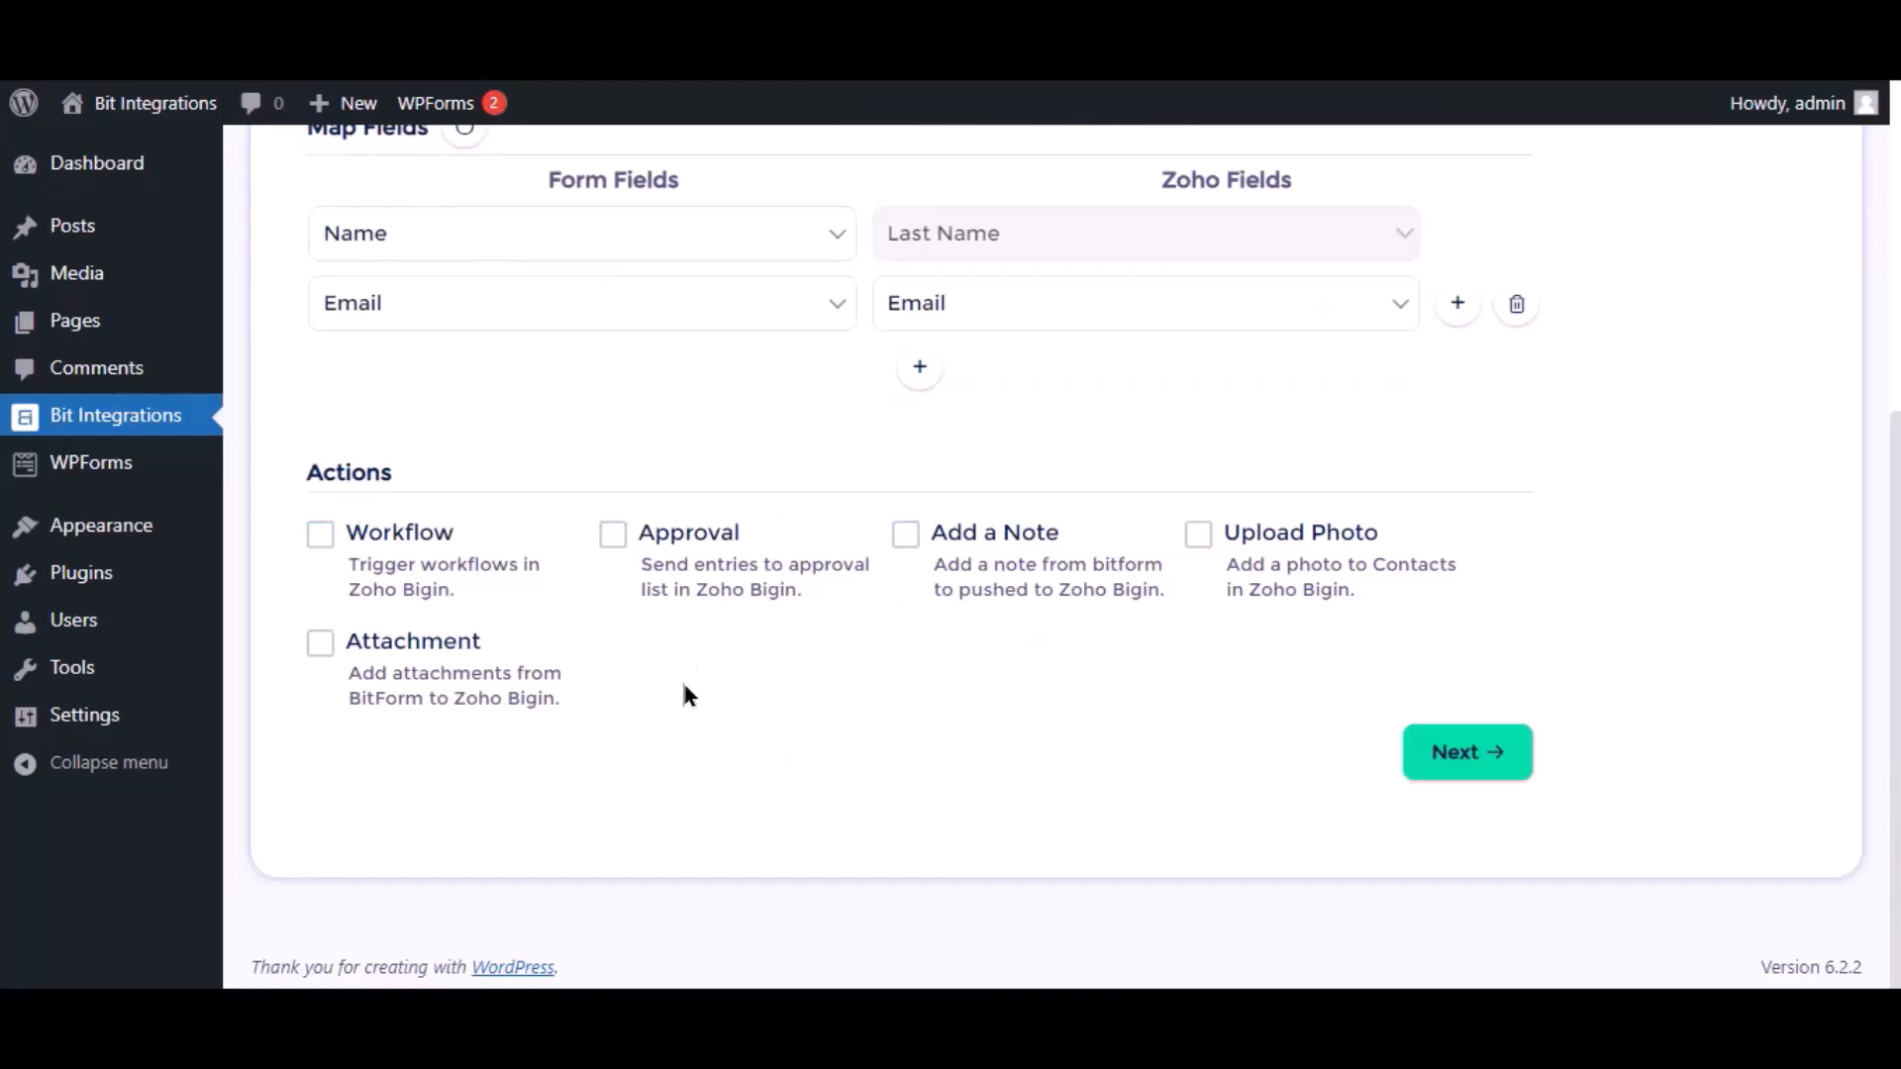
pyautogui.click(1475, 767)
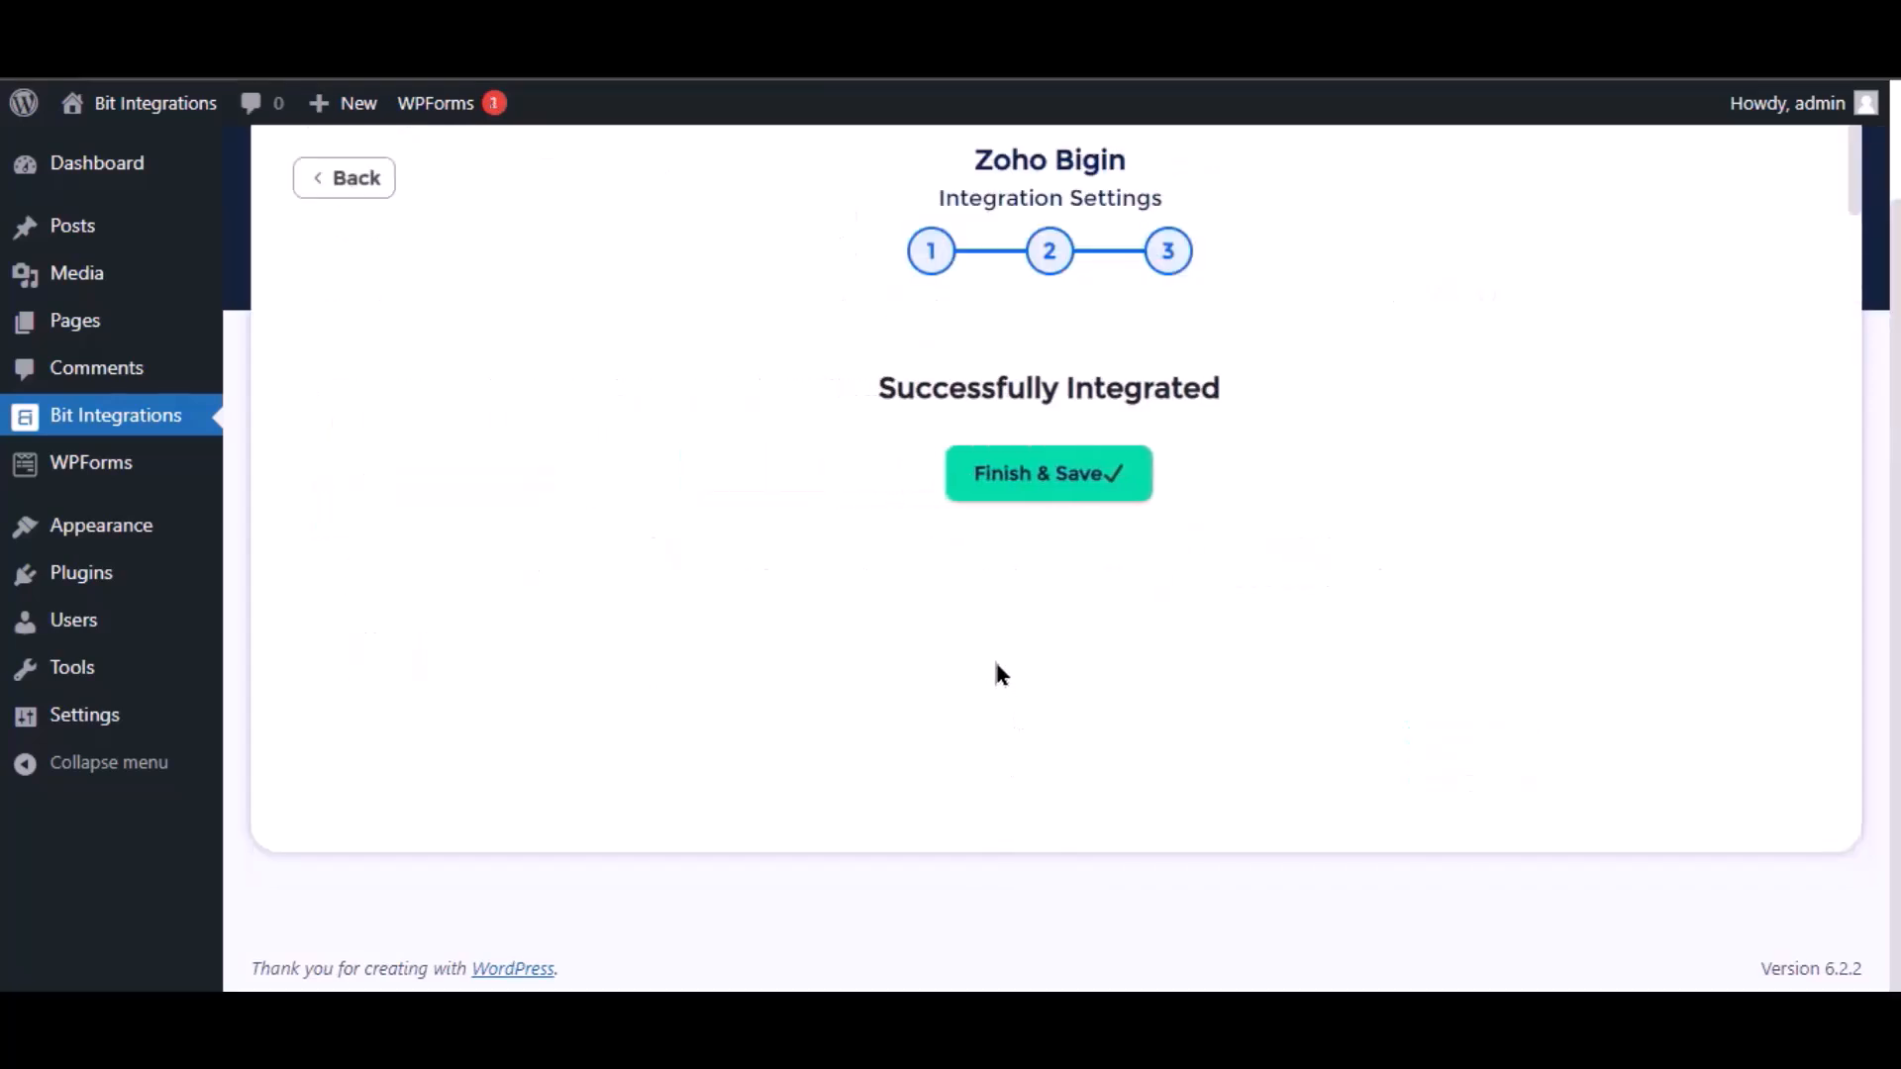
pyautogui.click(1009, 500)
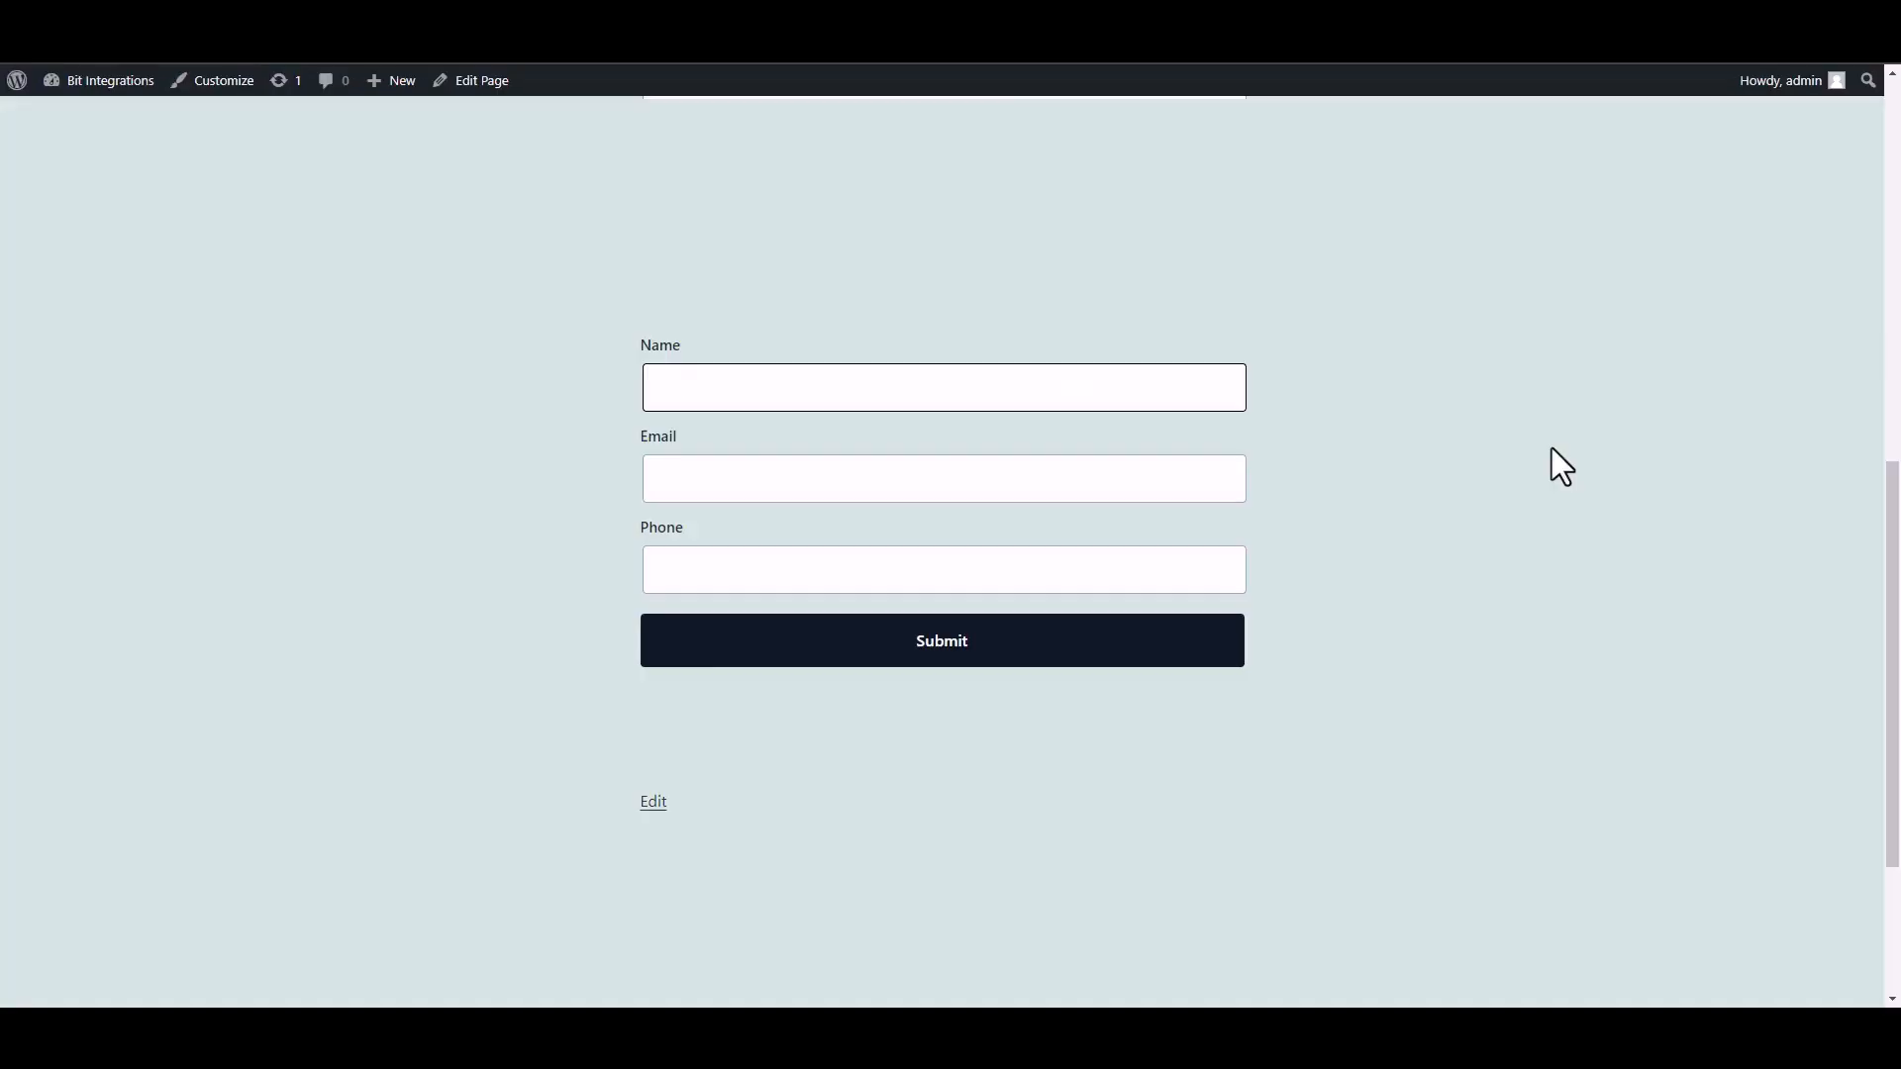
# Enter Bit Integrations as the name in the Essential Blocks form on the published page.
pyautogui.write('Bit INTEGRAT')
pyautogui.press('BackSpace')
pyautogui.press('BackSpace')
pyautogui.press('BackSpace')
pyautogui.press('BackSpace')
pyautogui.press('BackSpace')
pyautogui.press('BackSpace')
pyautogui.press('BackSpace')
pyautogui.write('nter')
pyautogui.write('grat')
pyautogui.write('ions')
# Fill in the form's email address and phone number with the test contact's details.
pyautogui.click(1086, 484)
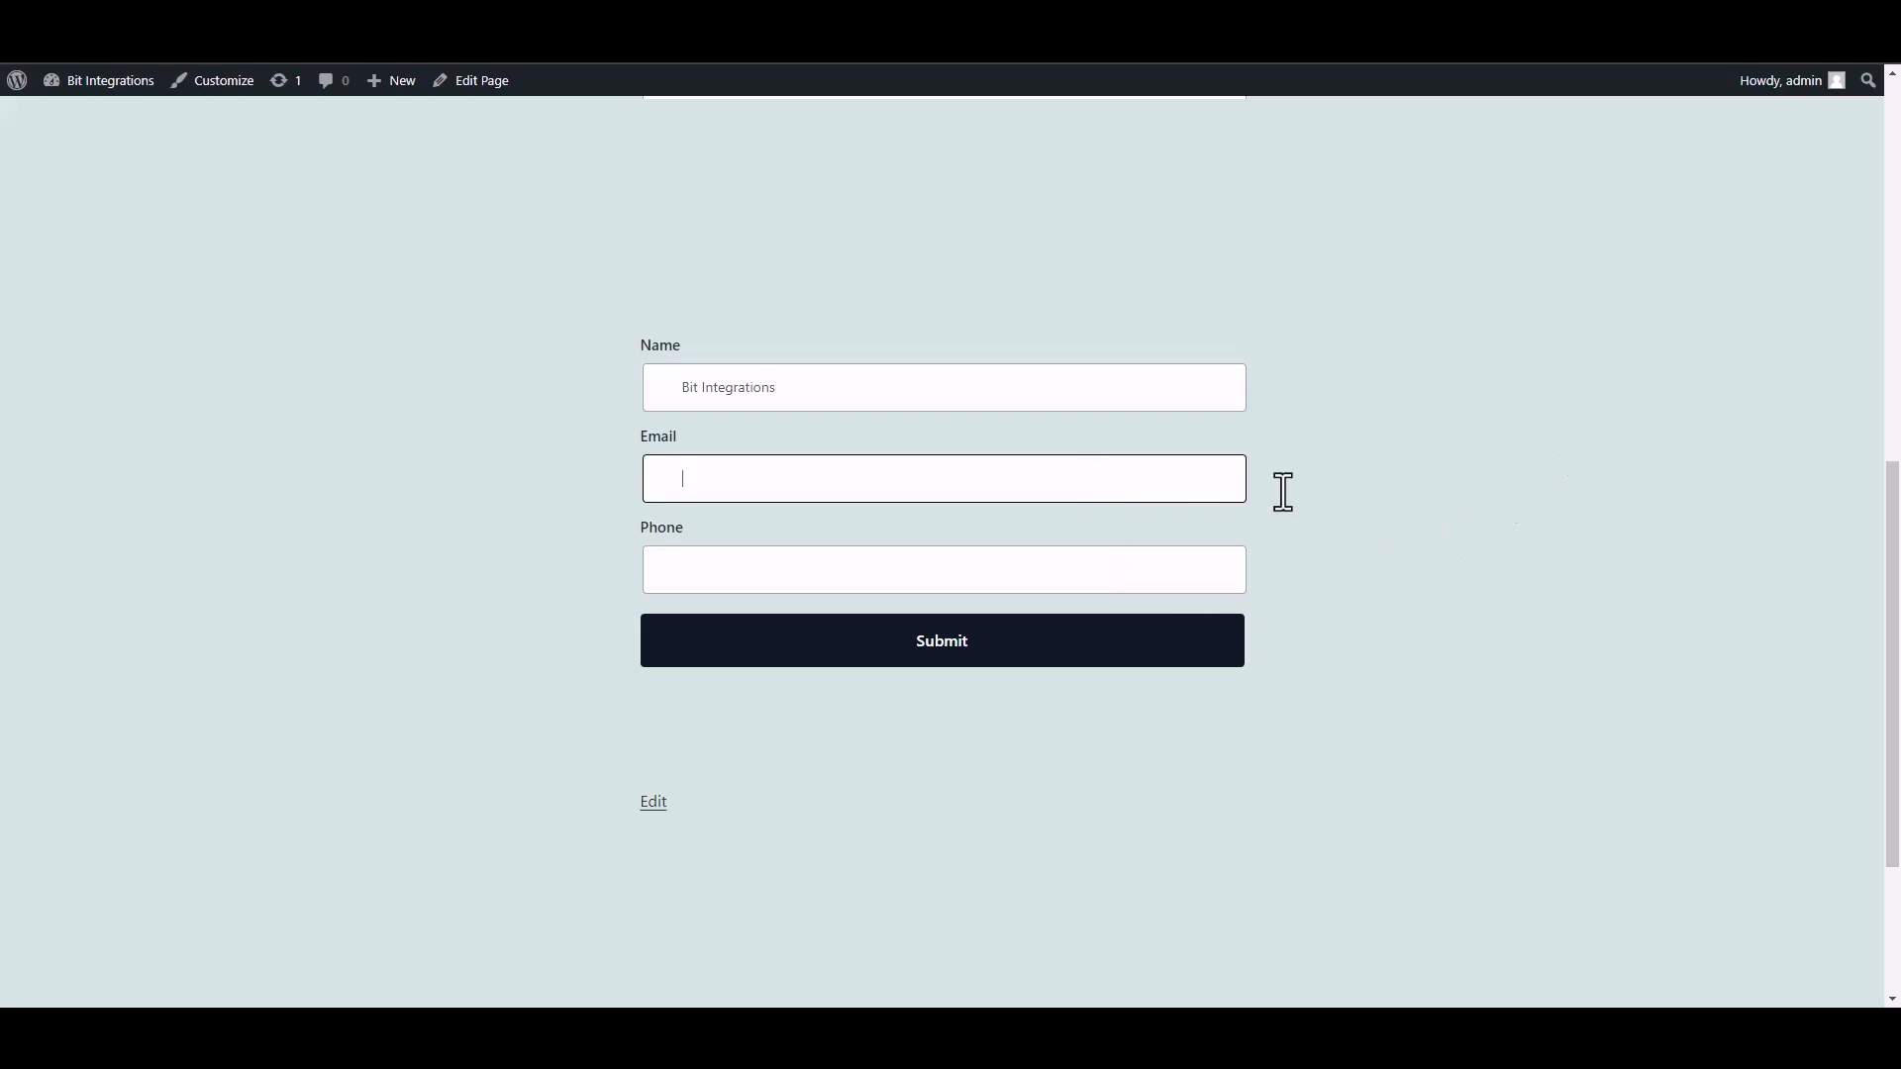
pyautogui.click(1180, 575)
pyautogui.write('444555666')
# Submit the completed test form and highlight the response message below it.
pyautogui.click(1220, 653)
pyautogui.moveTo(666, 717); pyautogui.dragTo(1077, 733)
pyautogui.click(1356, 751)
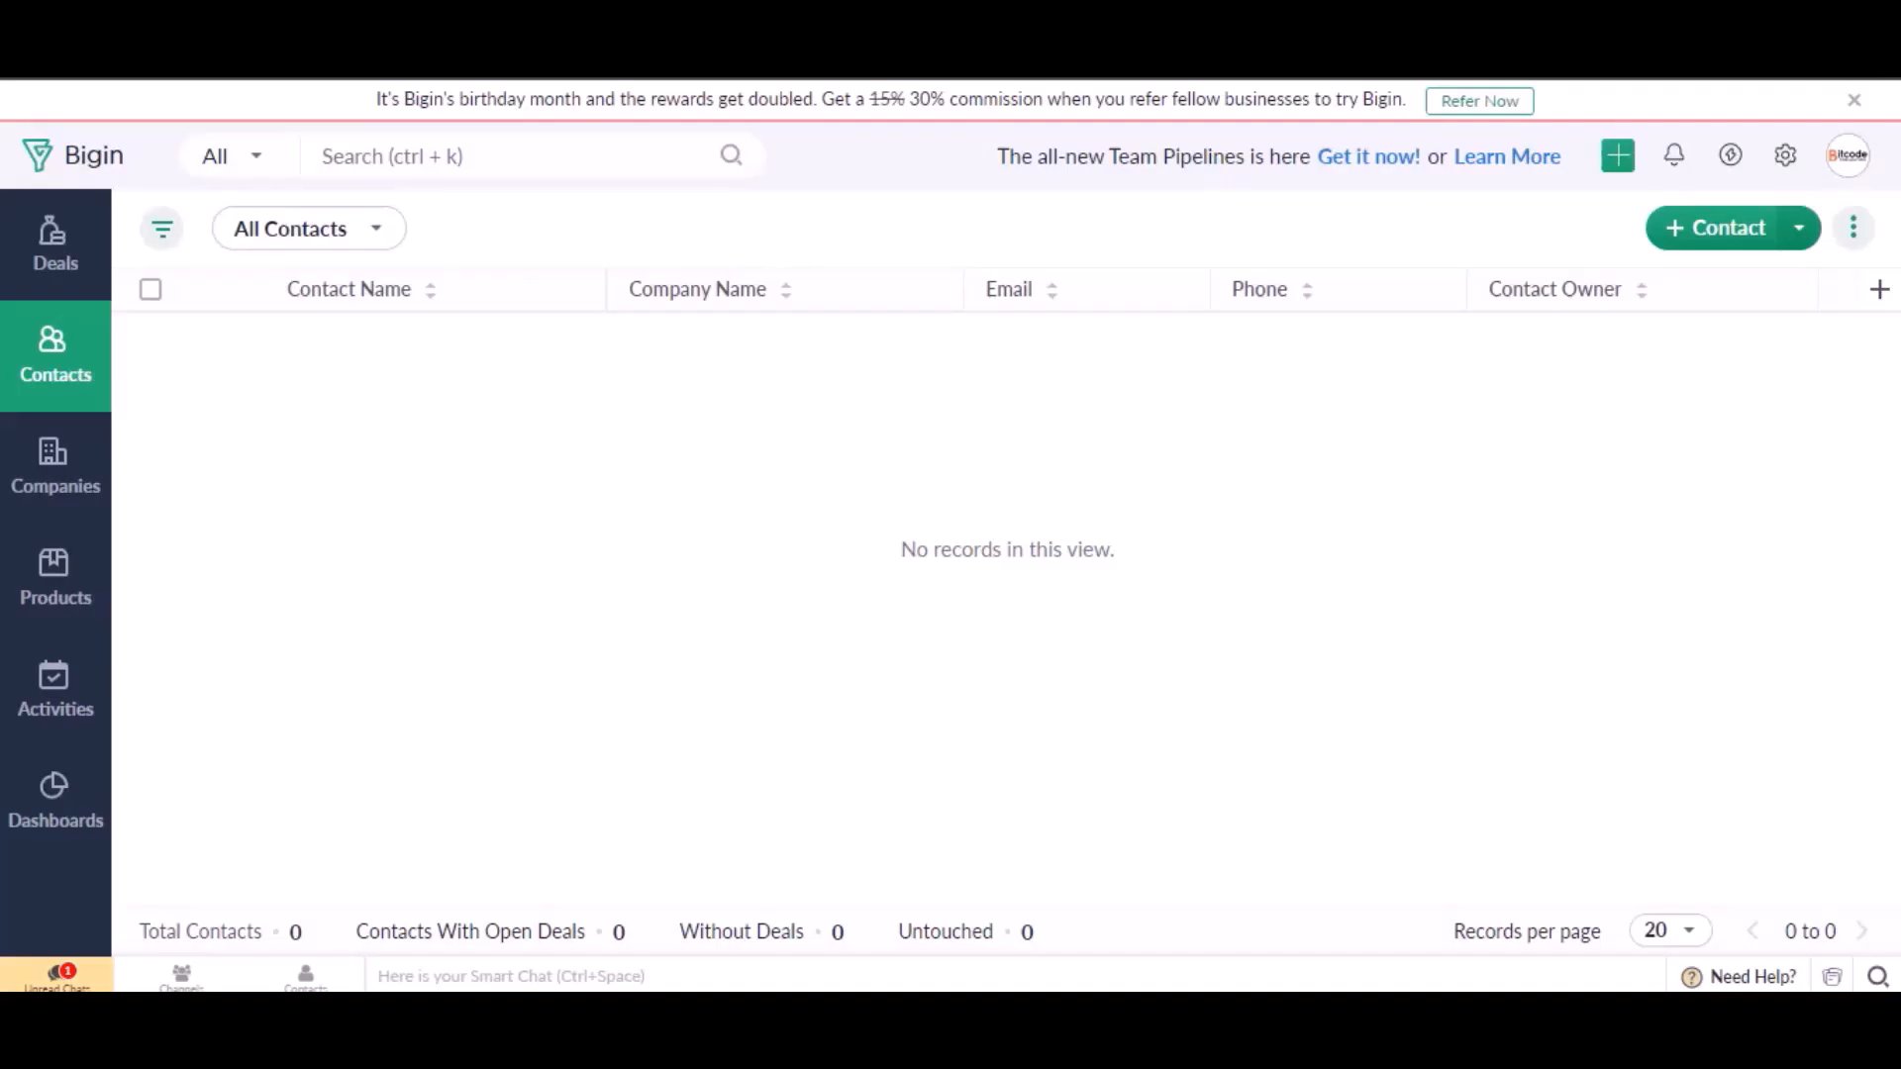
# Switch to Zoho Bigin and reload the All Contacts list to check for the submitted contact.
pyautogui.click(139, 60)
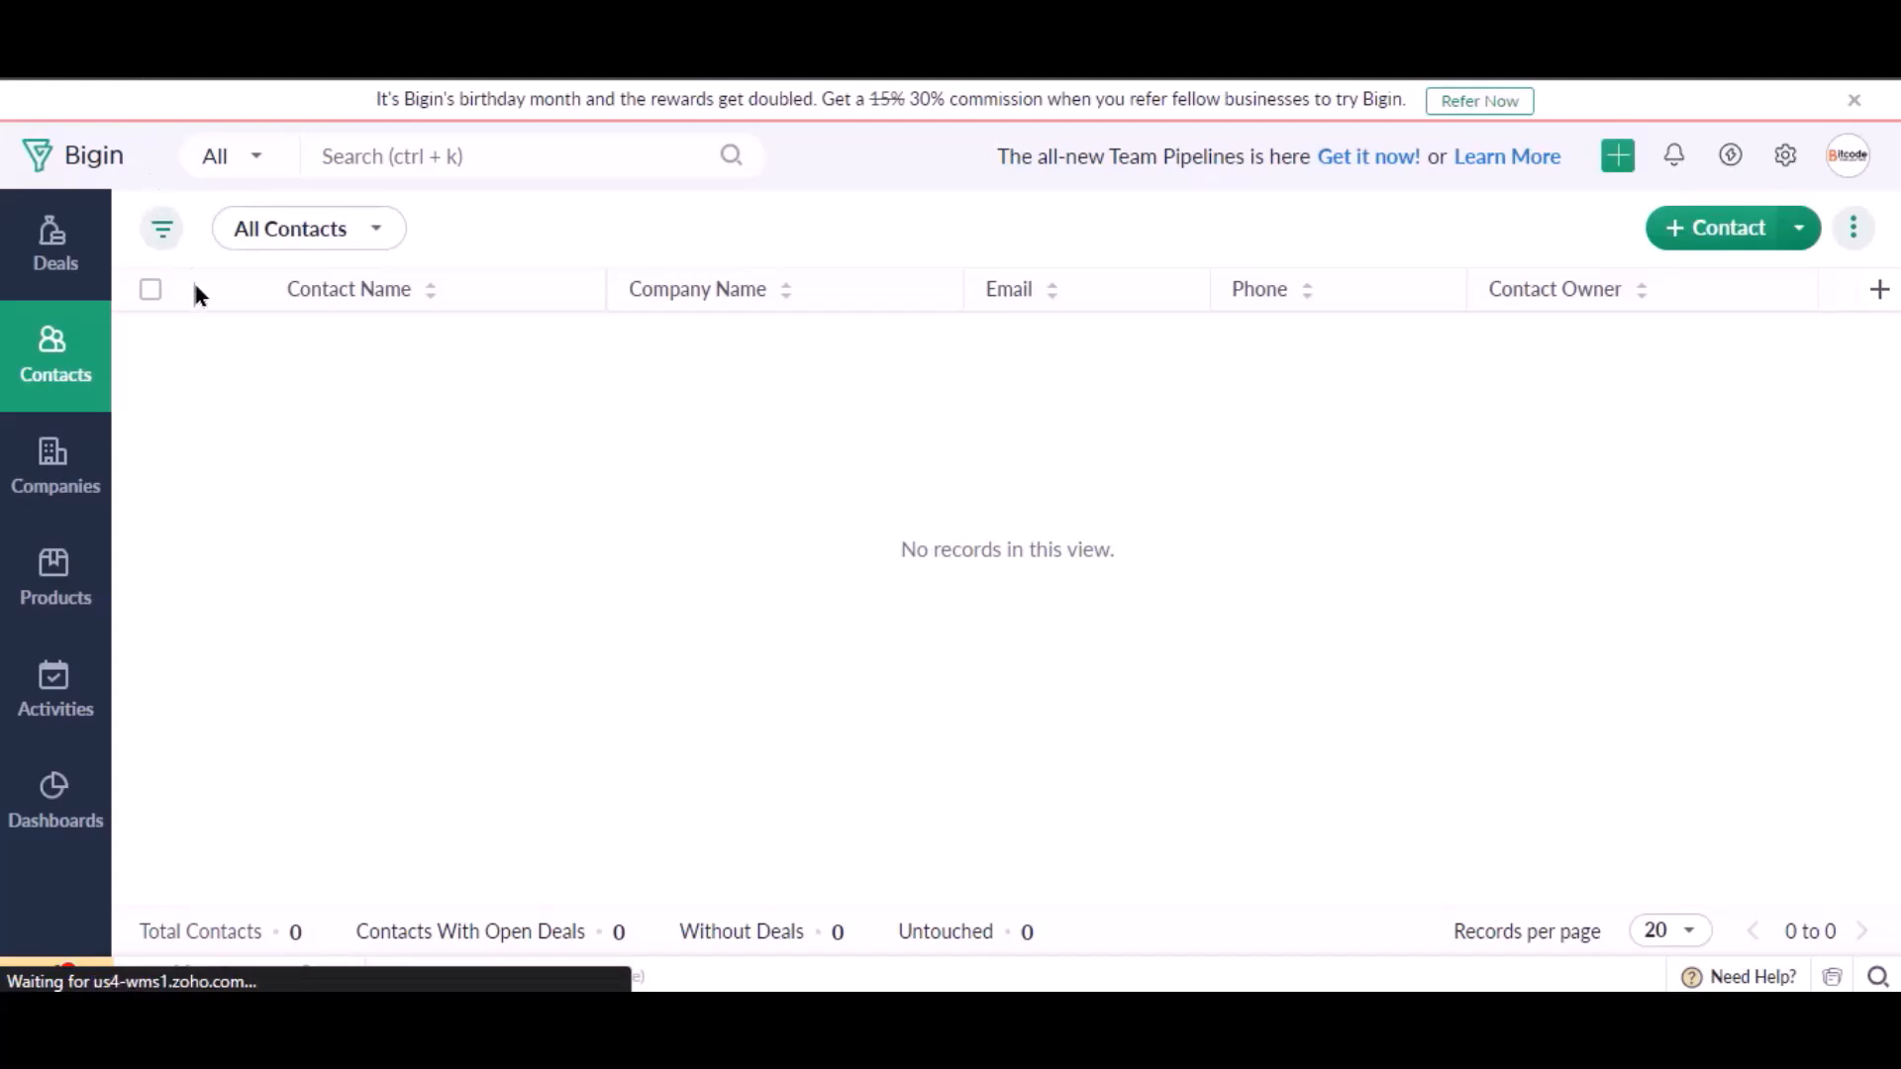